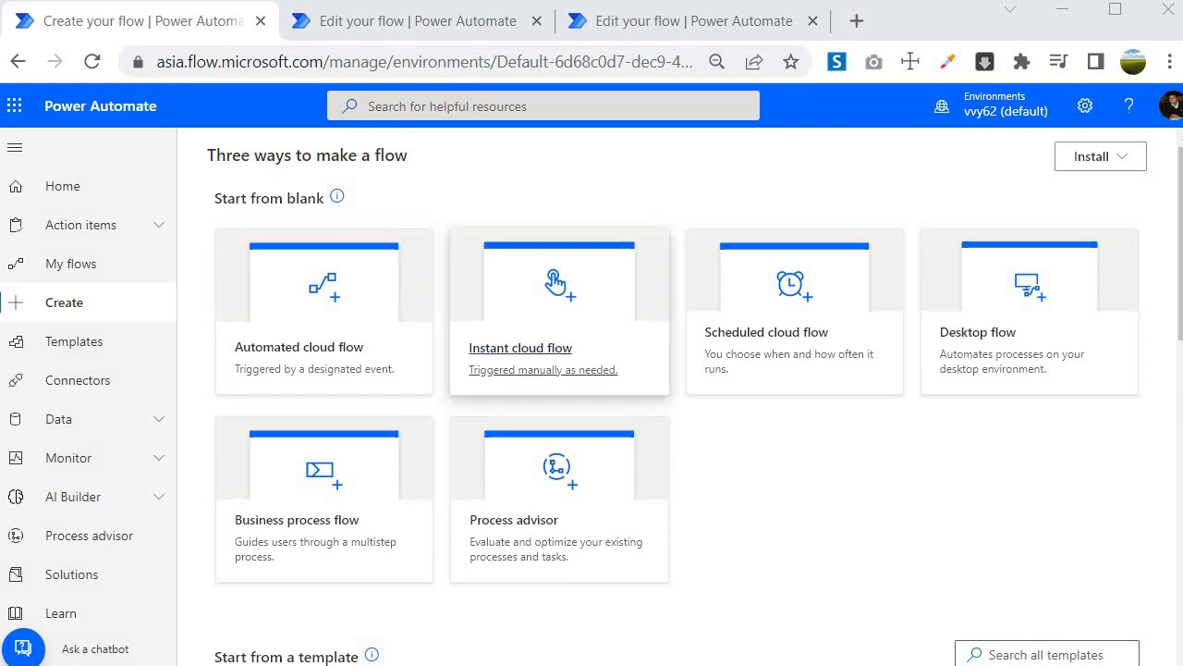
Create an instant cloud flow that uses the "Manually trigger a flow" trigger.
left_click(559, 312)
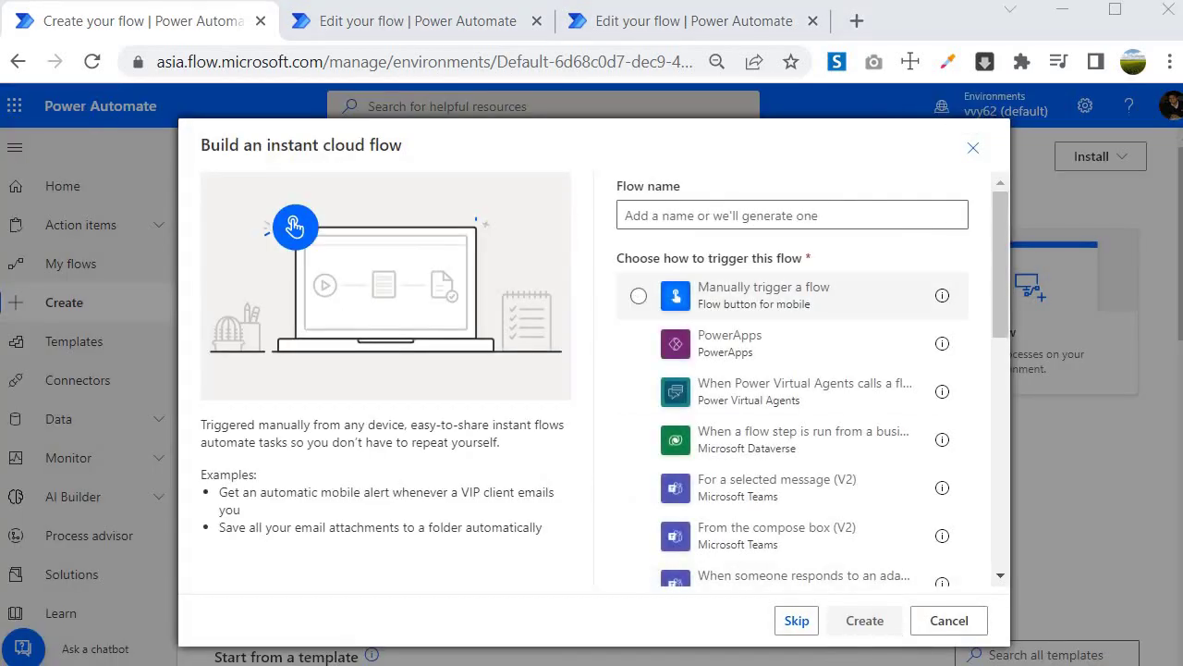
left_click(753, 301)
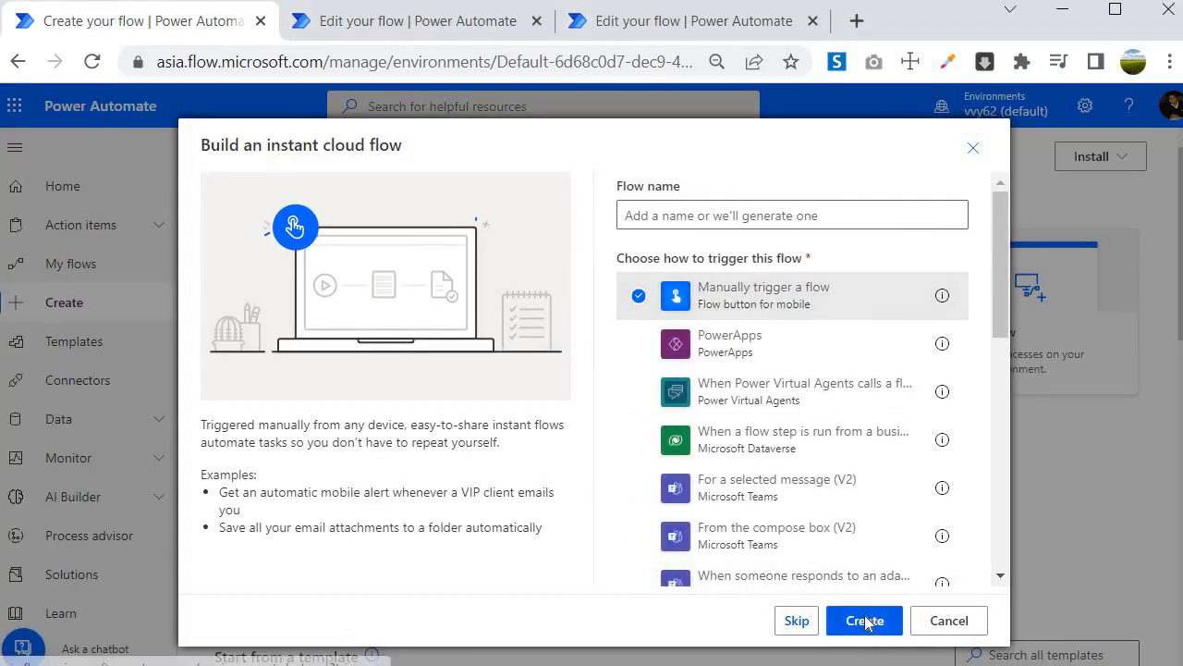
left_click(865, 621)
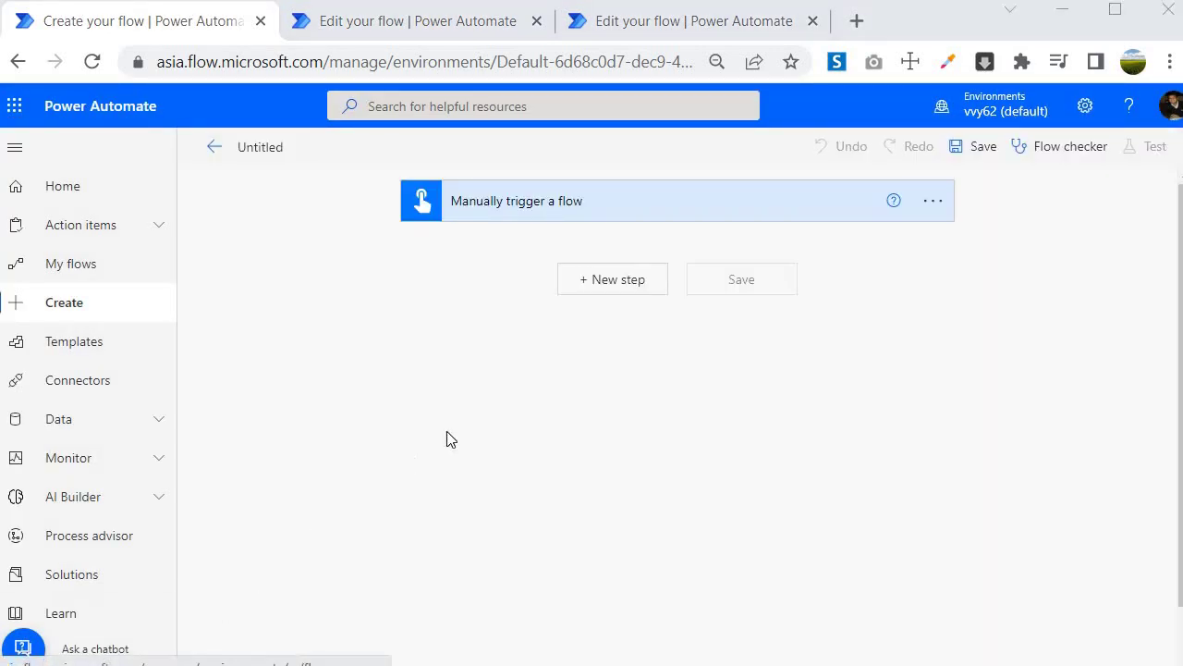
Search the operations for "variable" and add an Initialize variable action below the trigger.
left_click(615, 286)
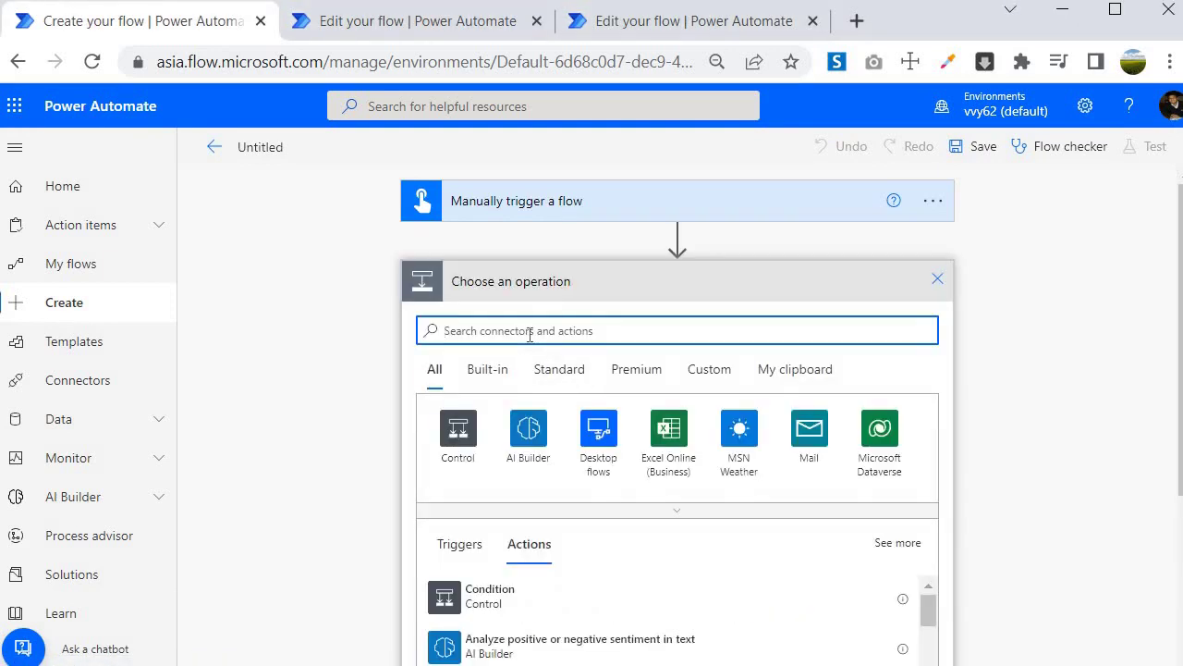
type("variable")
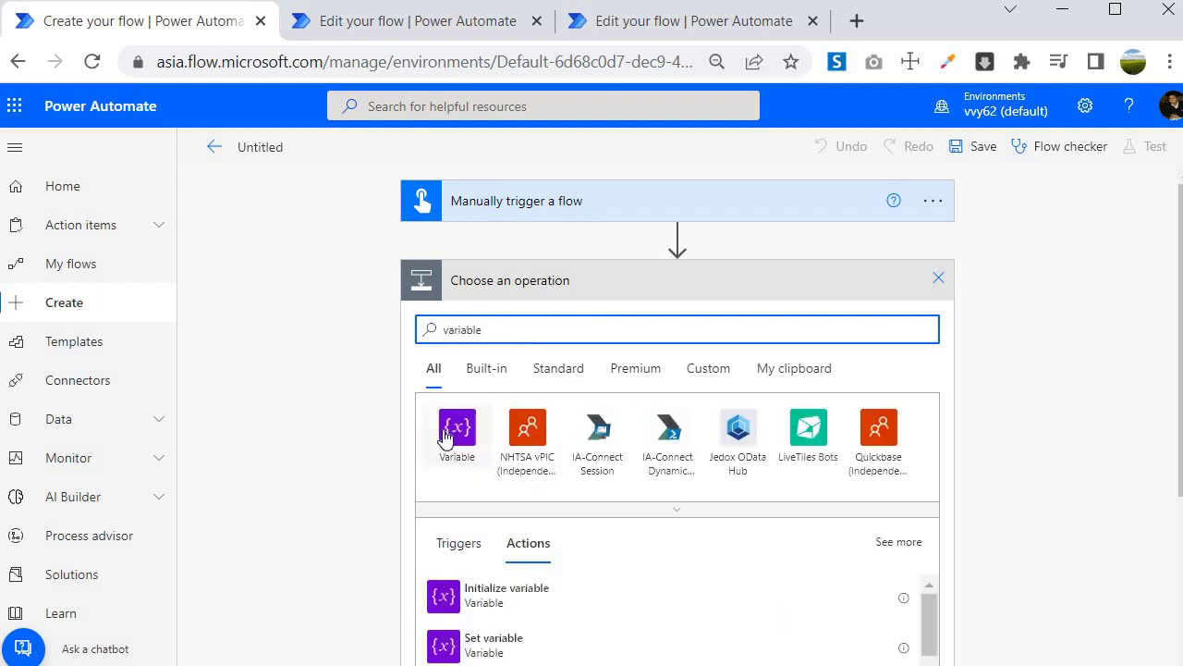
scroll(416, 406, "down", 3)
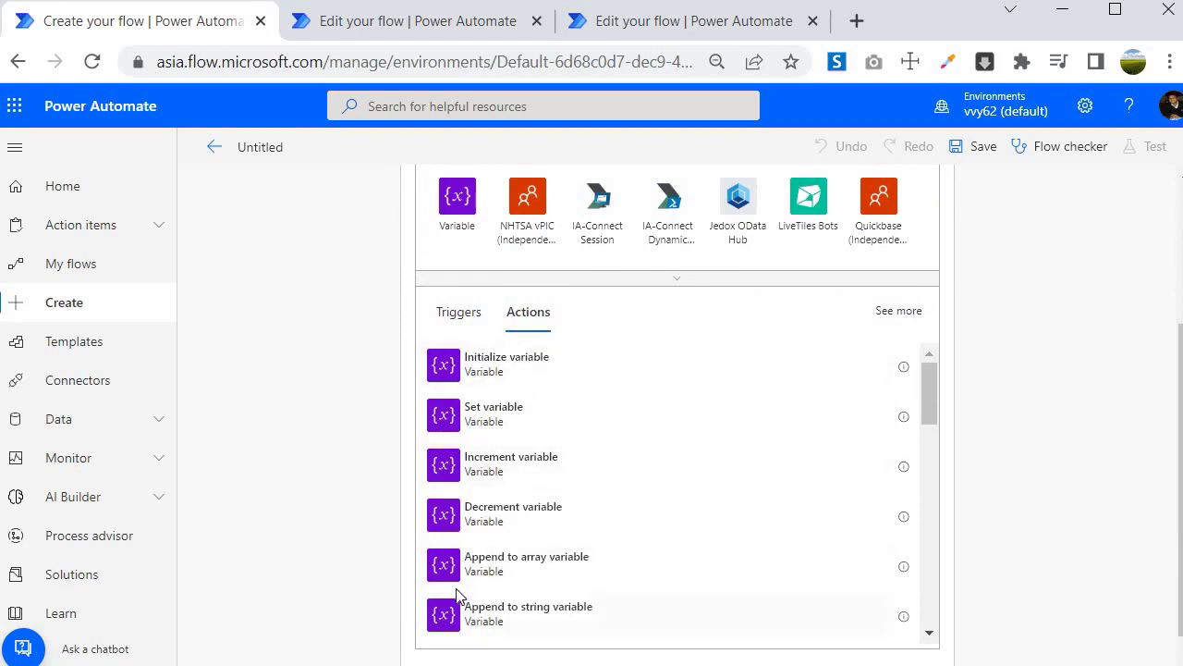
left_click(476, 370)
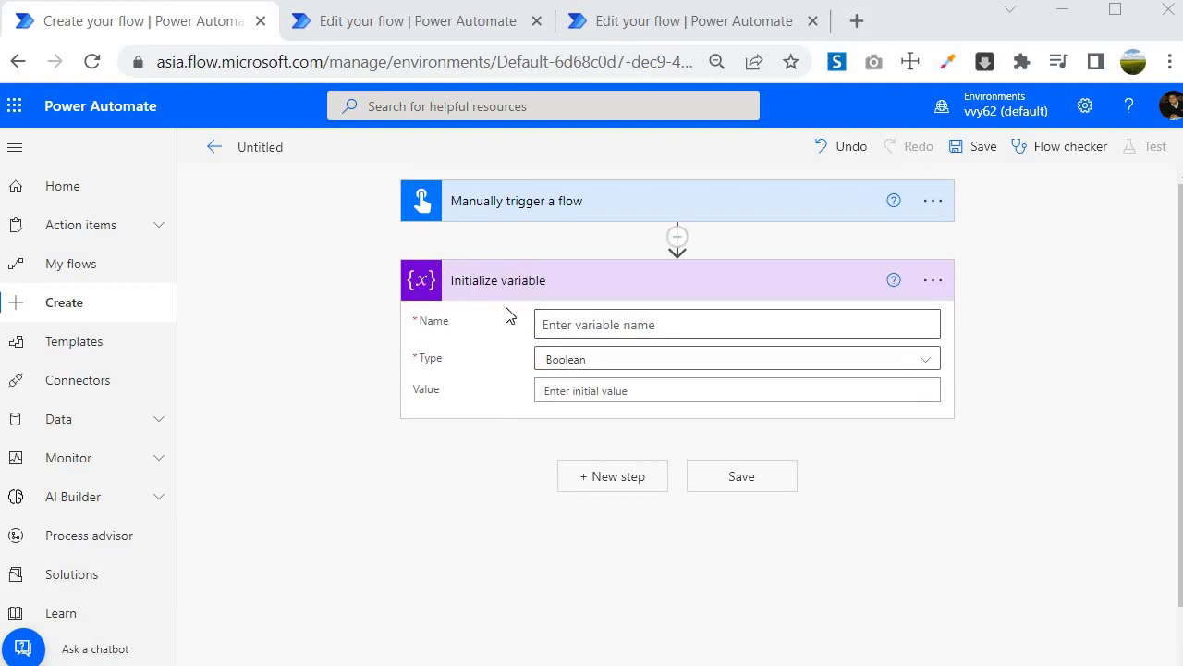
Name the variable varSiteAddress and set its type to String.
left_click(925, 363)
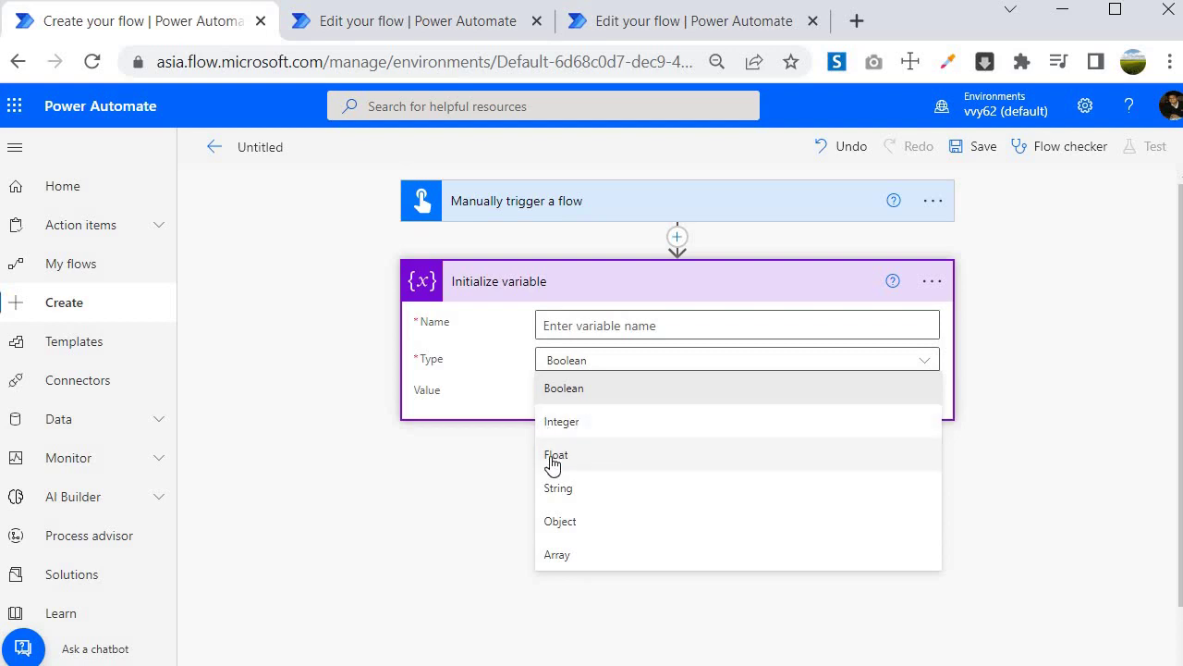
key("Down")
key("Down")
key("Down")
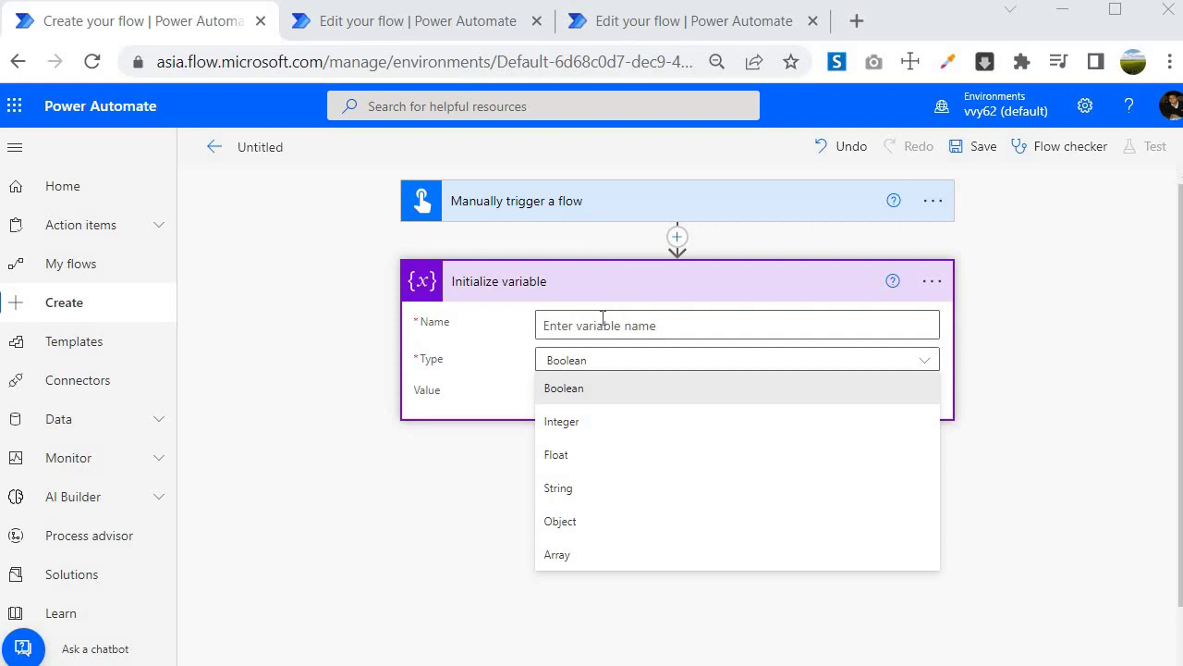
left_click(603, 320)
type("va")
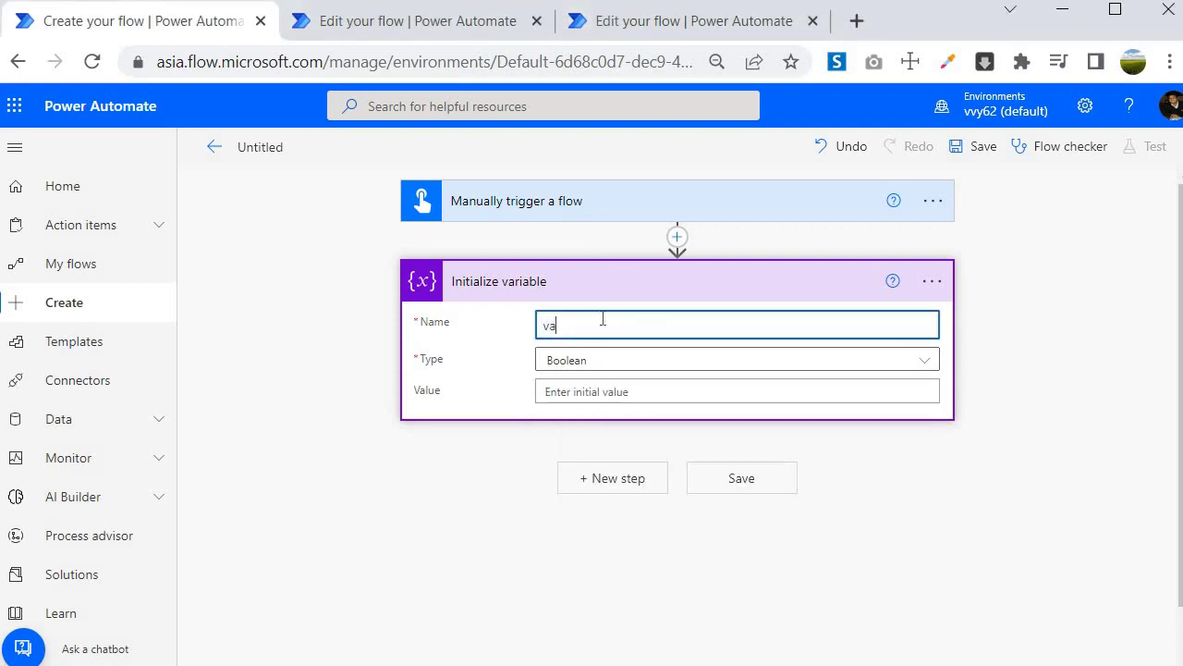
type("rSiteAddress")
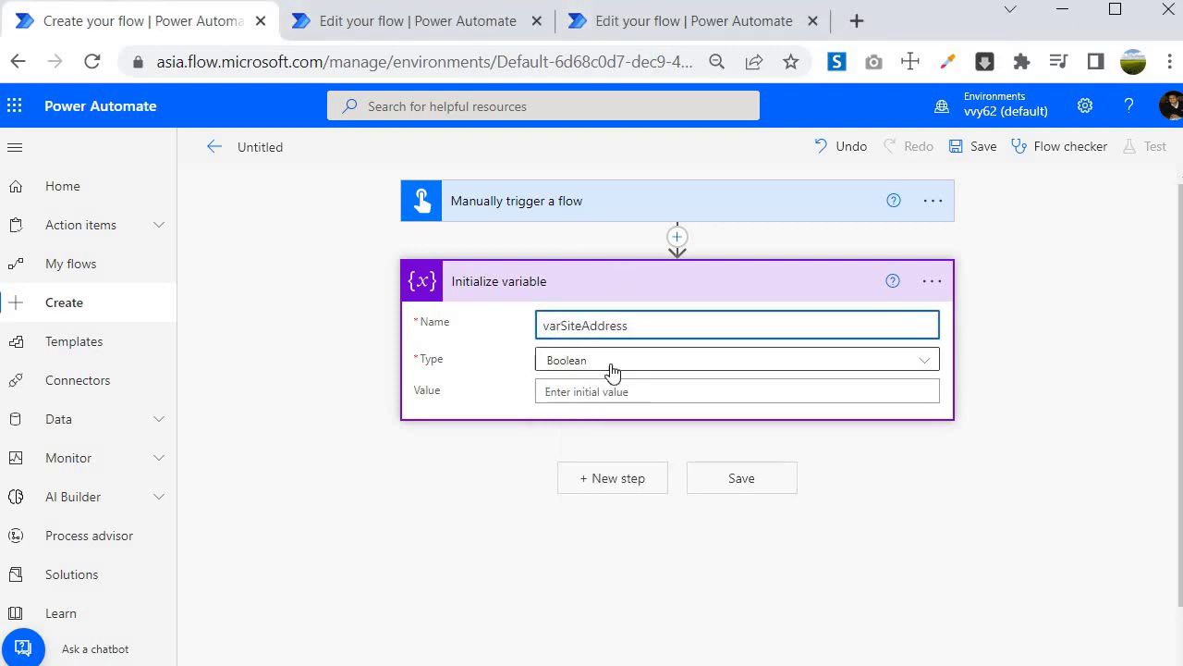
left_click(607, 364)
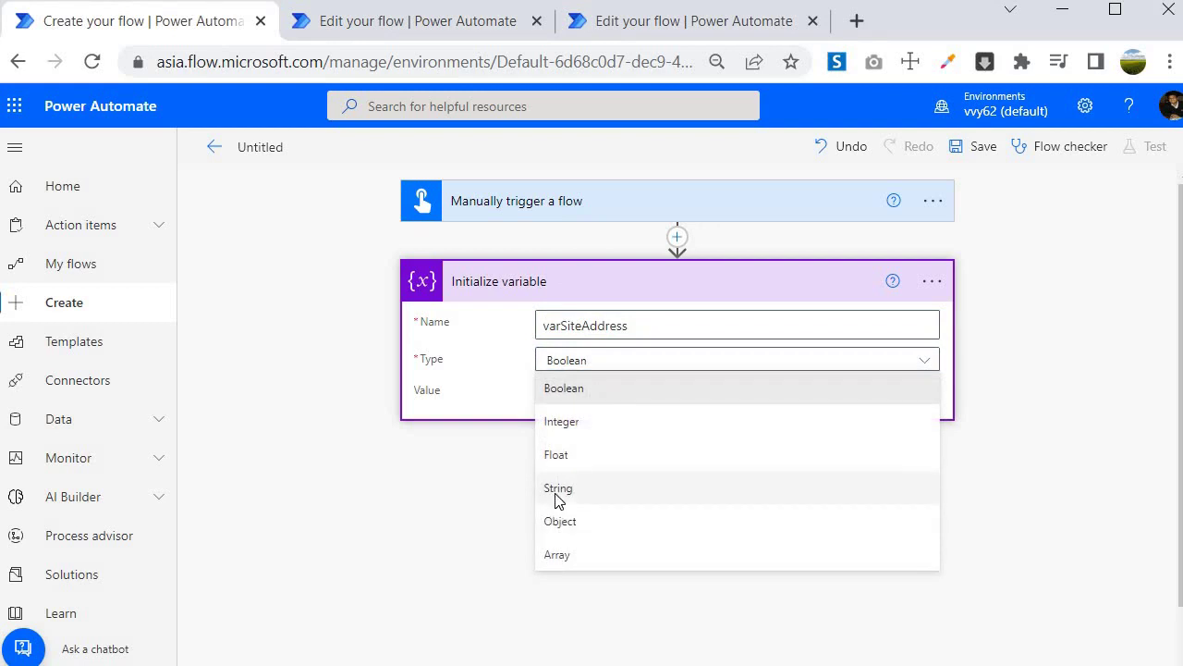
left_click(558, 490)
left_click(623, 381)
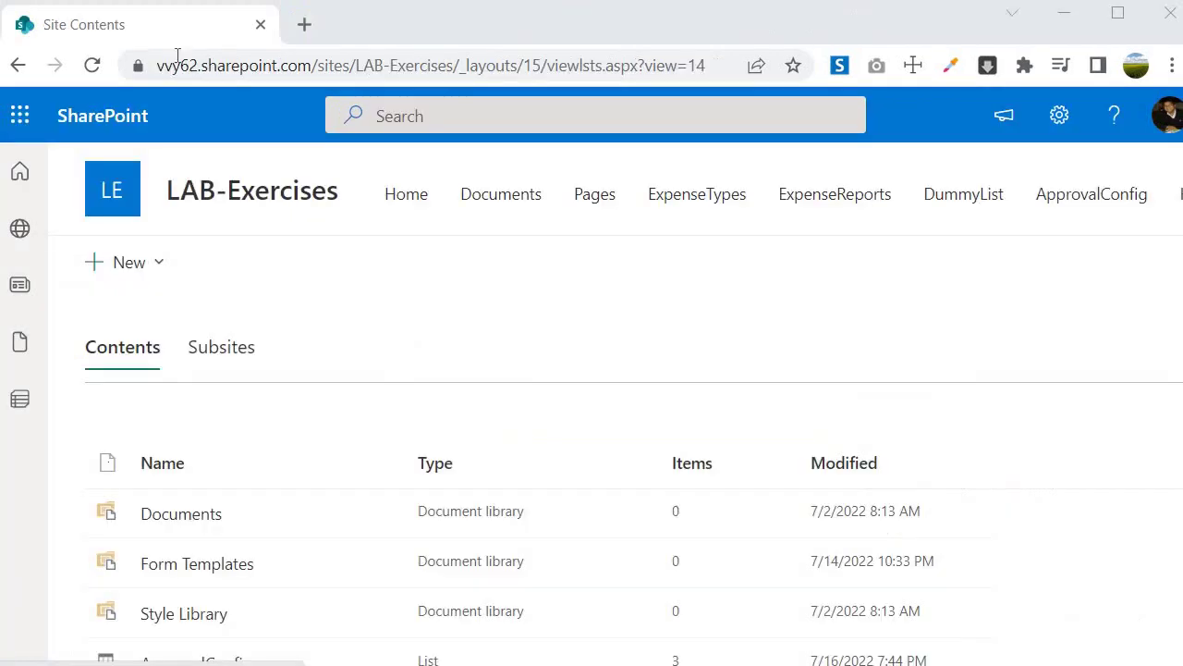
left_click(162, 67)
left_click(175, 68)
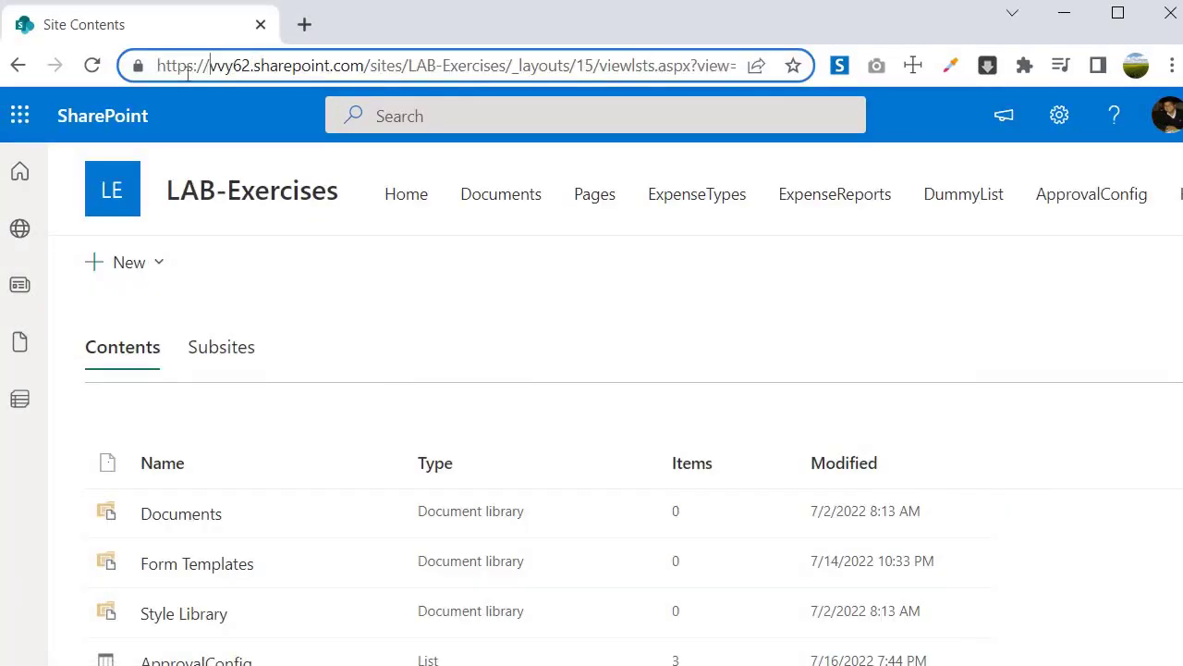
left_click_drag(211, 66, 505, 67)
key("ctrl+c")
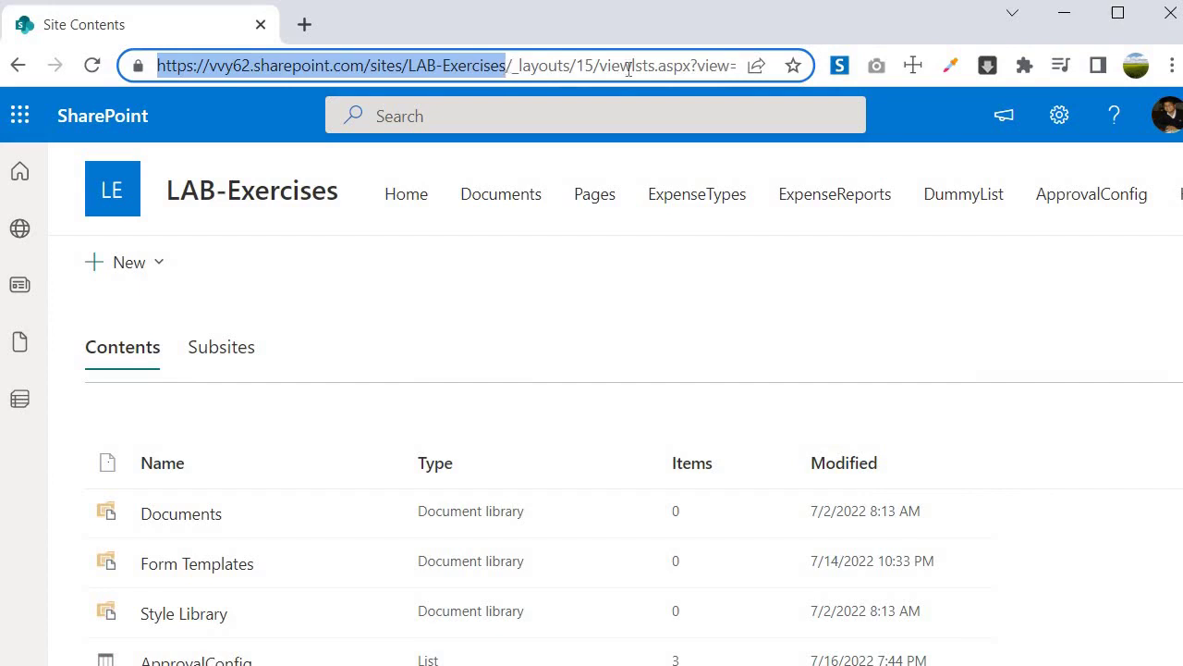
key("alt+Tab")
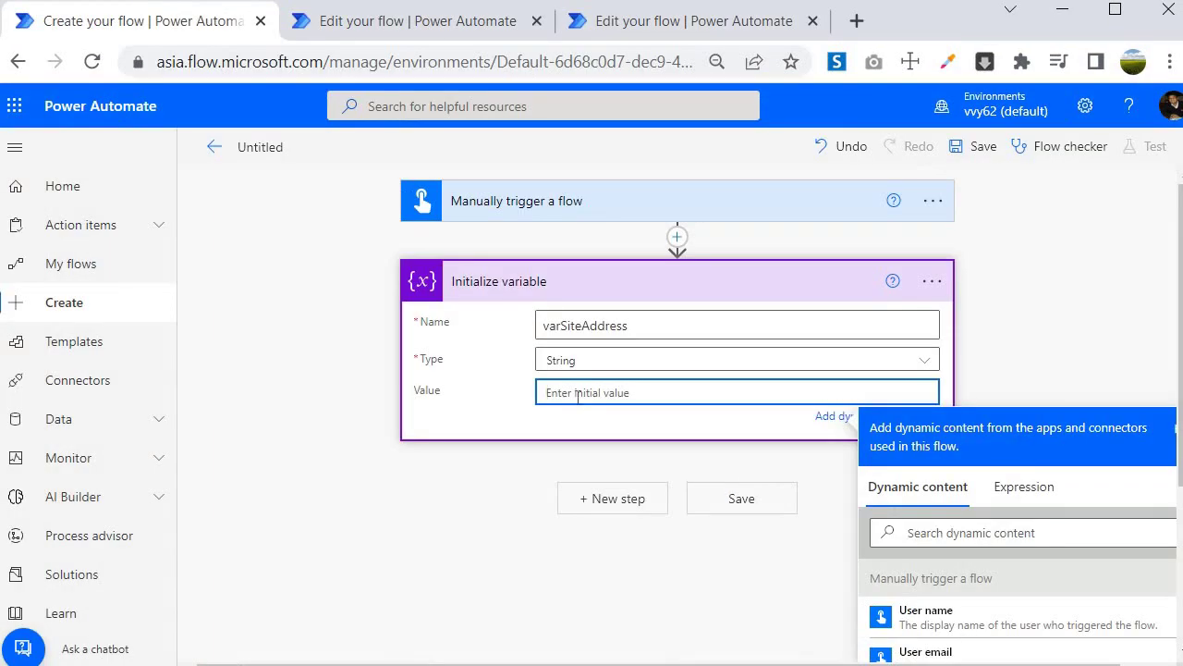
key("ctrl+v")
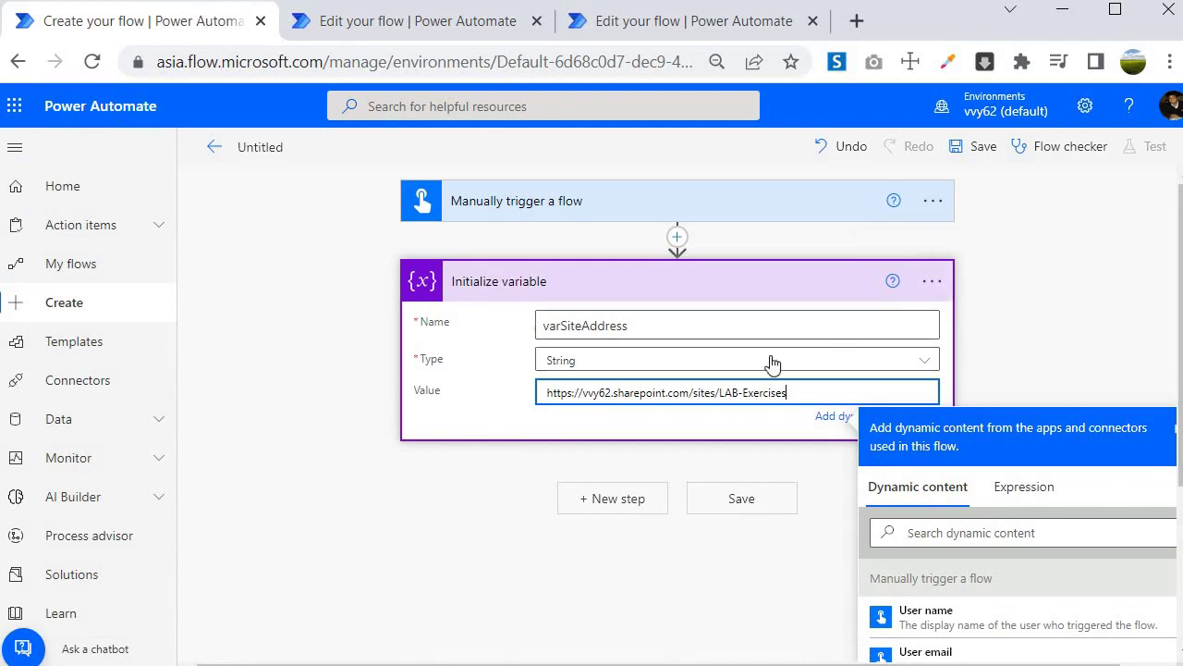
Rename the Initialize variable action as "Site Addres".
left_click(934, 284)
left_click(1028, 312)
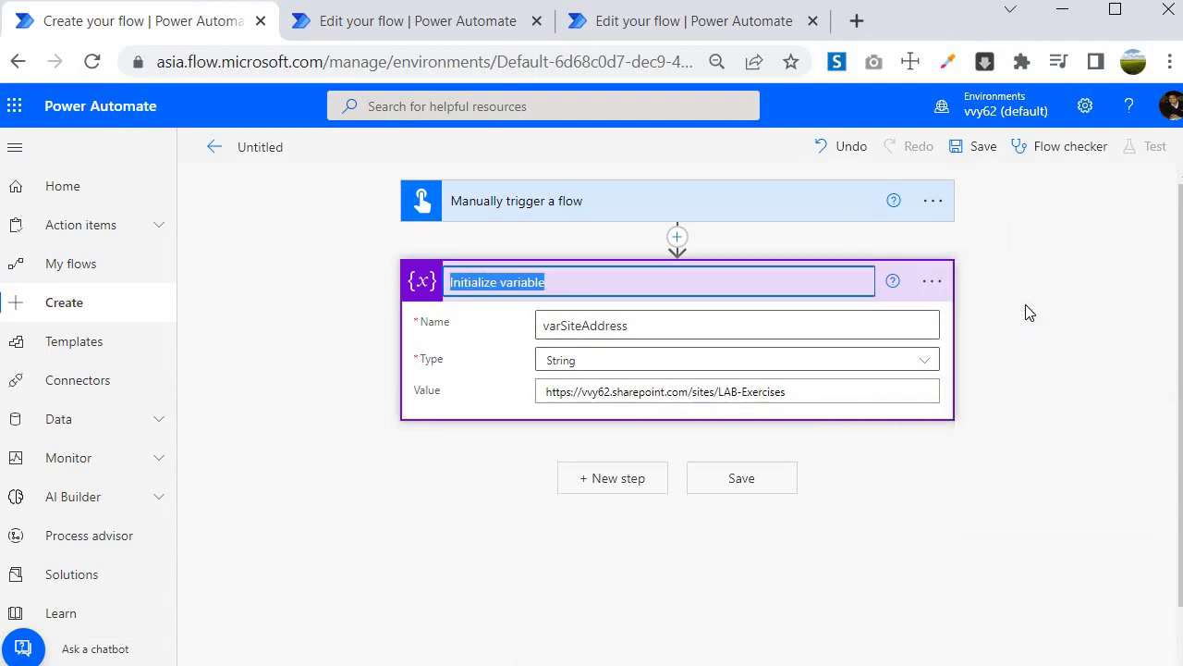
type("Sie")
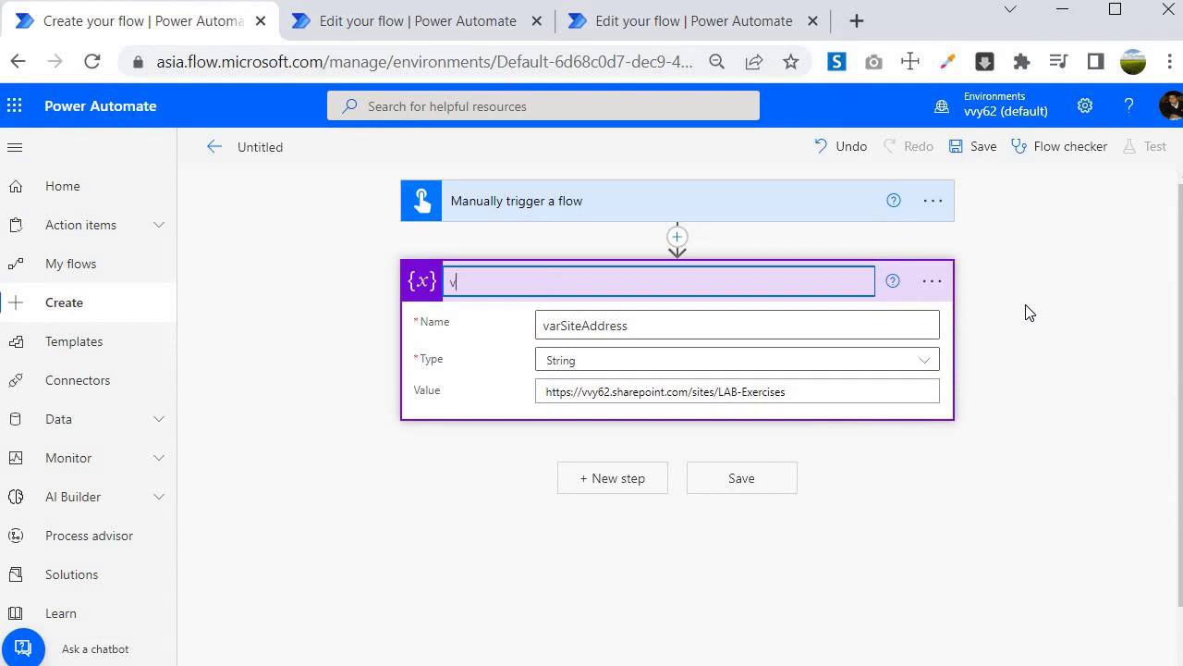
type("e Addres")
Add the note "Holds Site Address Value" to the variable action.
left_click(932, 281)
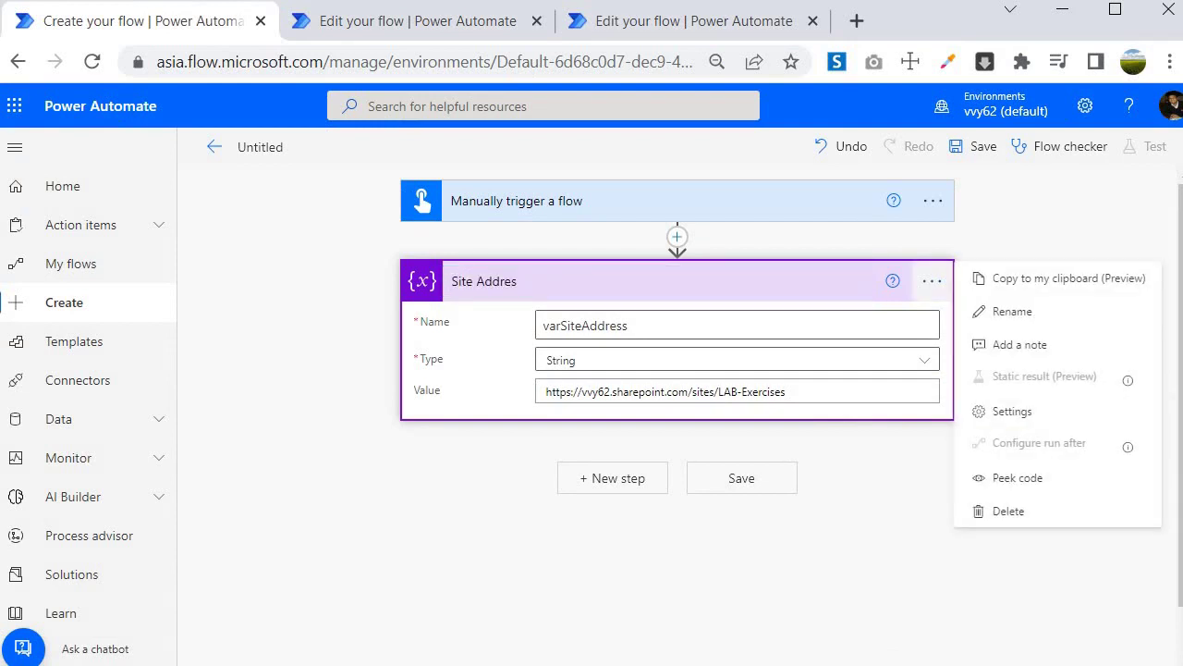
left_click(1001, 347)
type("Hold")
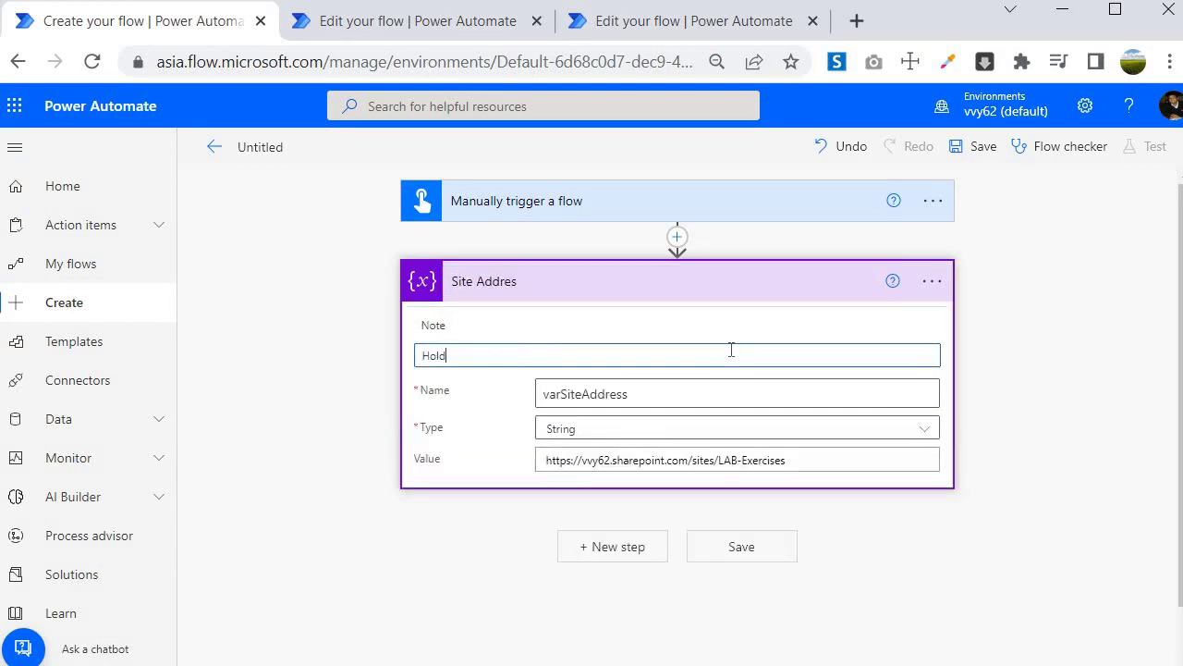
type("s Site Address Value")
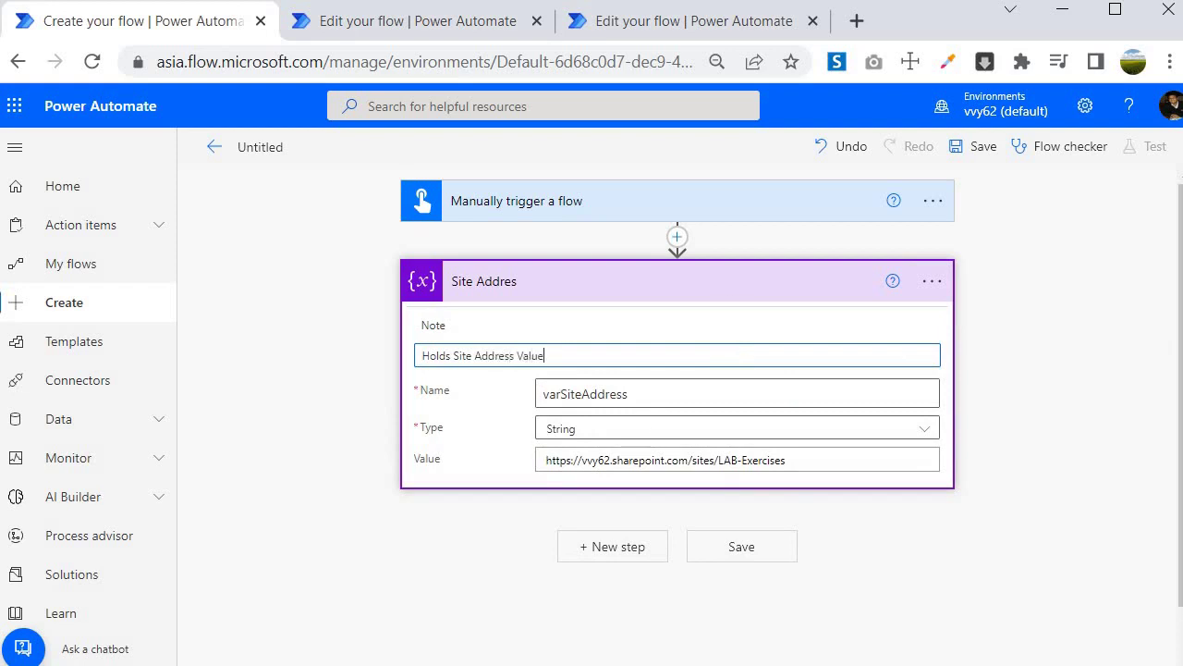
Correct the variable action's title to "Site Address".
left_click(932, 281)
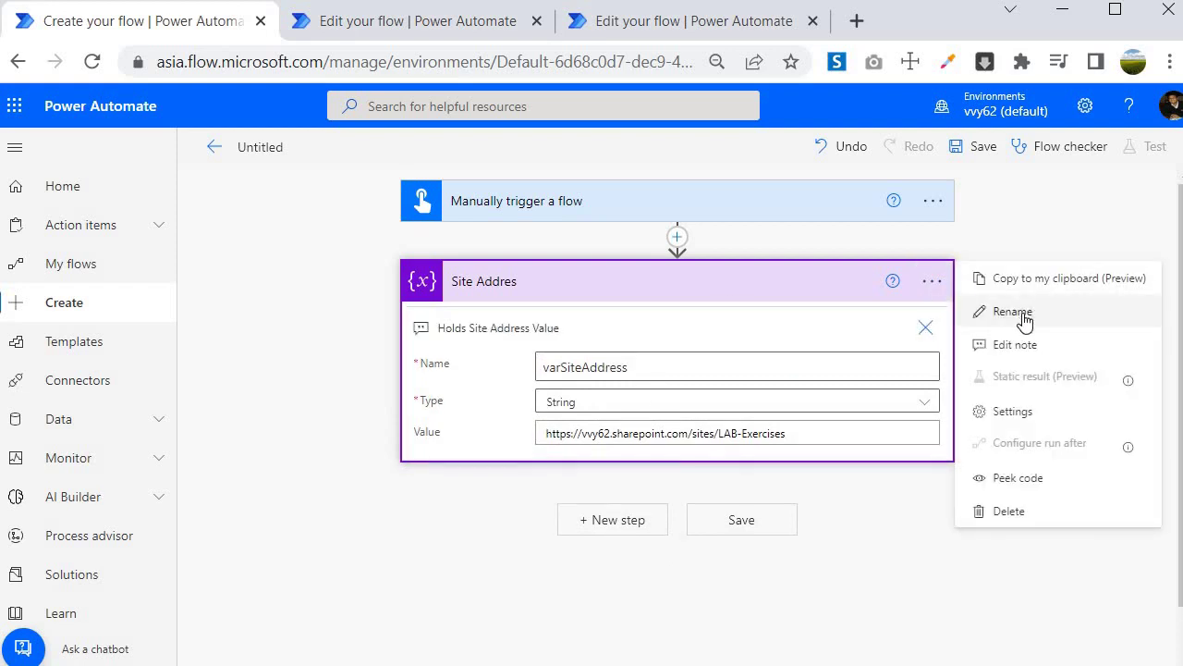
left_click(1013, 312)
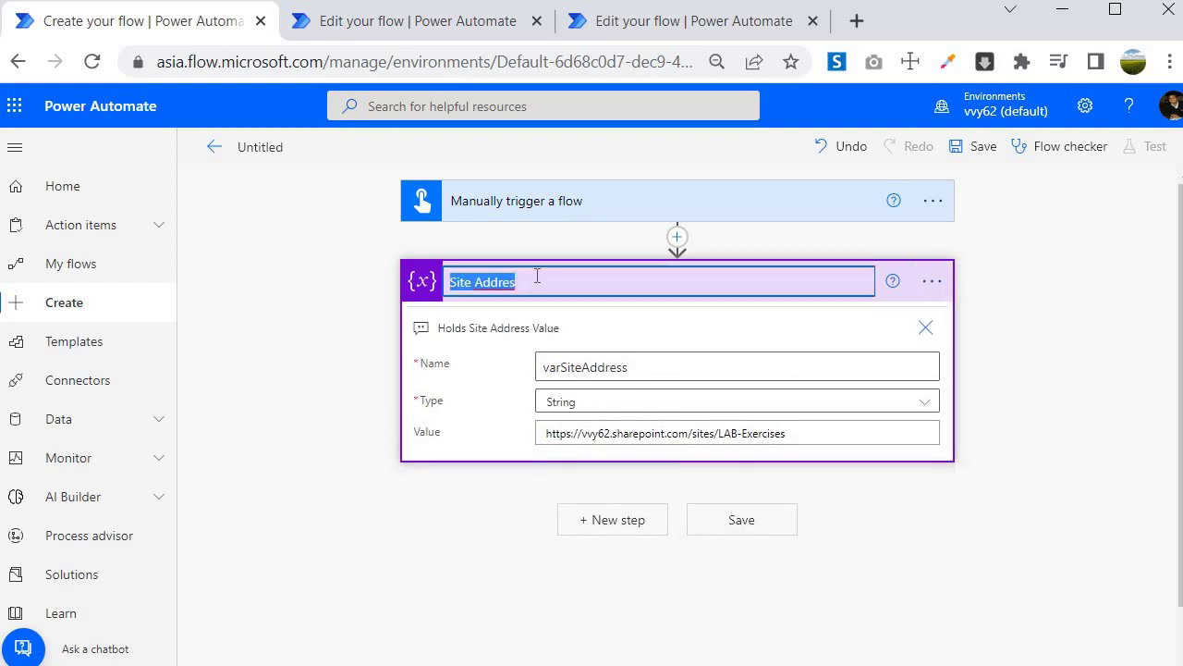
left_click(536, 275)
type("s")
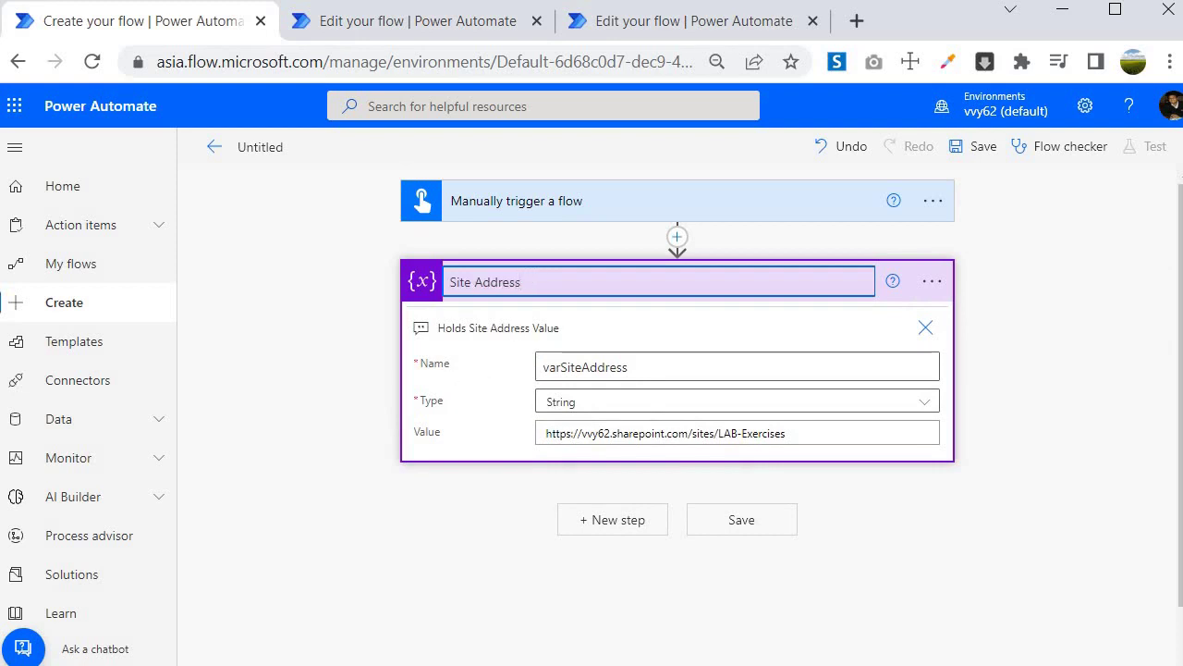
left_click(461, 394)
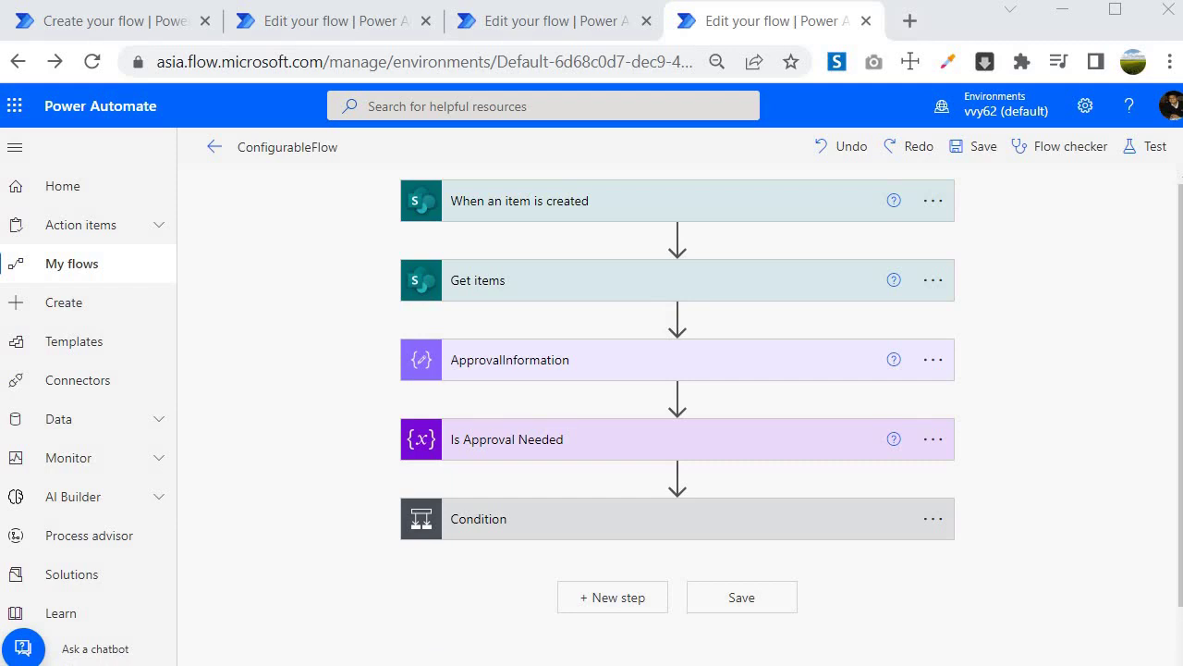
Examine the site addresses used by the Get items and Update item actions in ConfigurableFlow, and return to the untitled flow.
left_click(496, 294)
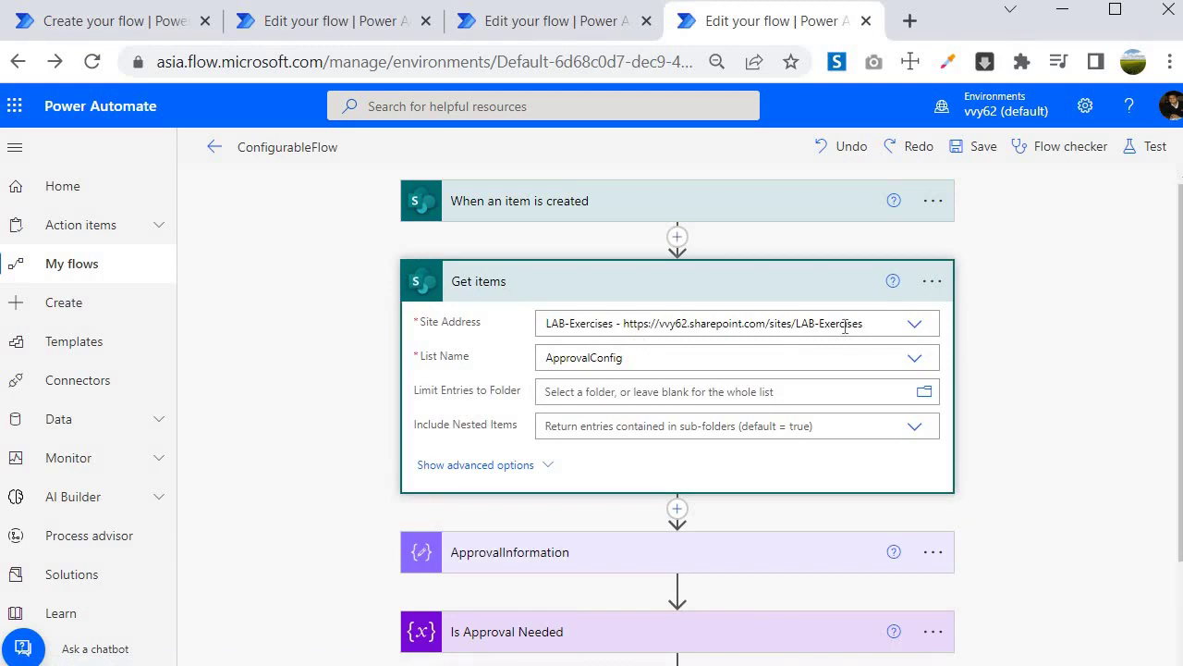
scroll(582, 262, "down", 2)
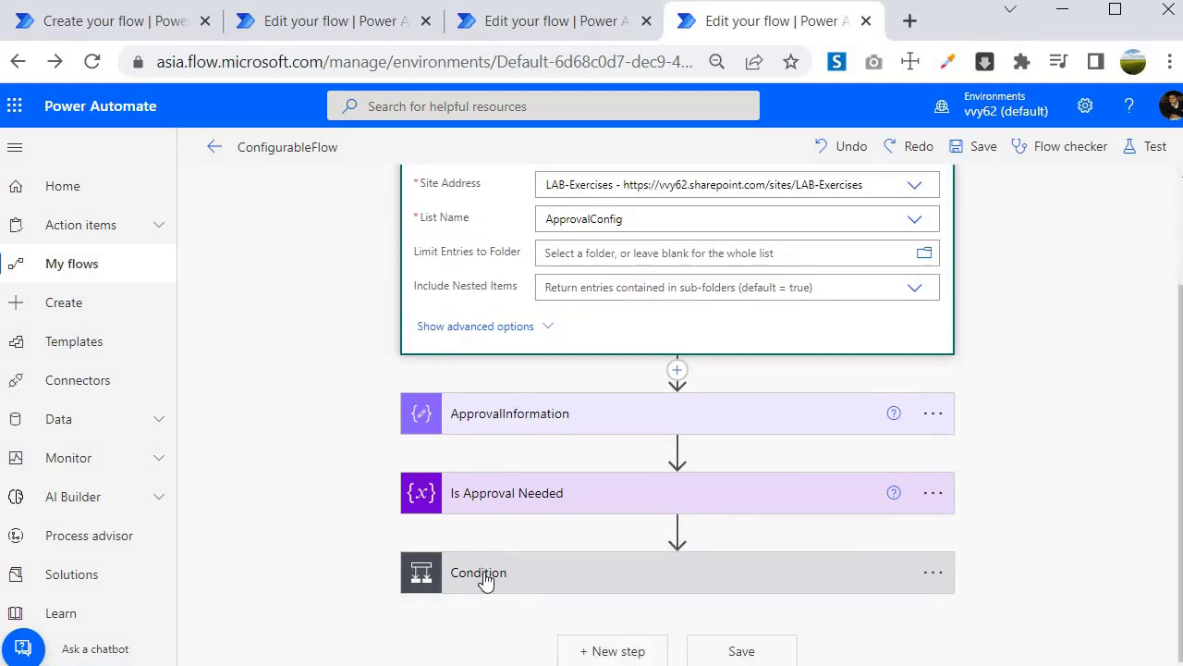
scroll(528, 370, "down", 5)
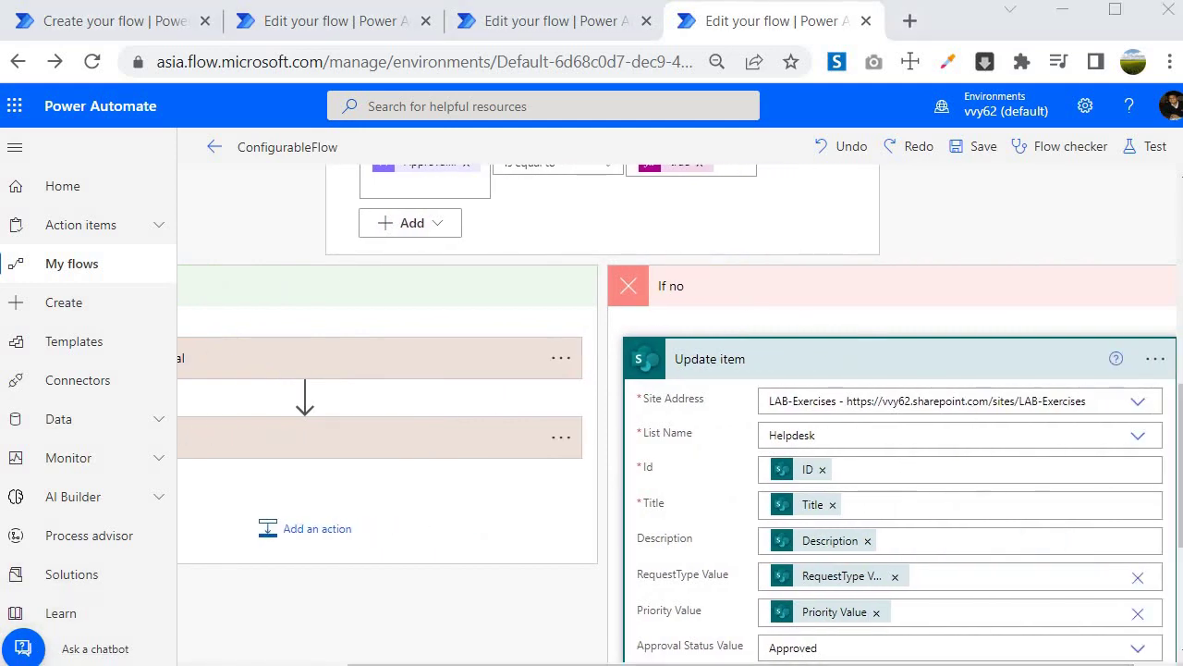
left_click(353, 370)
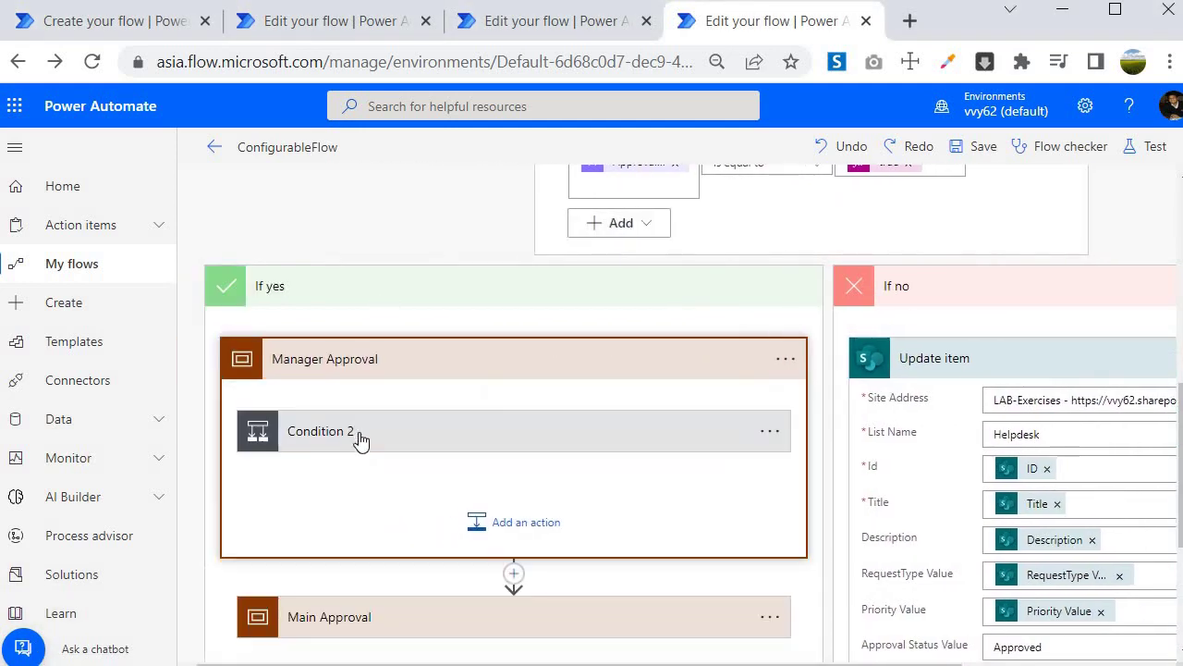
left_click(352, 425)
scroll(355, 449, "down", 4)
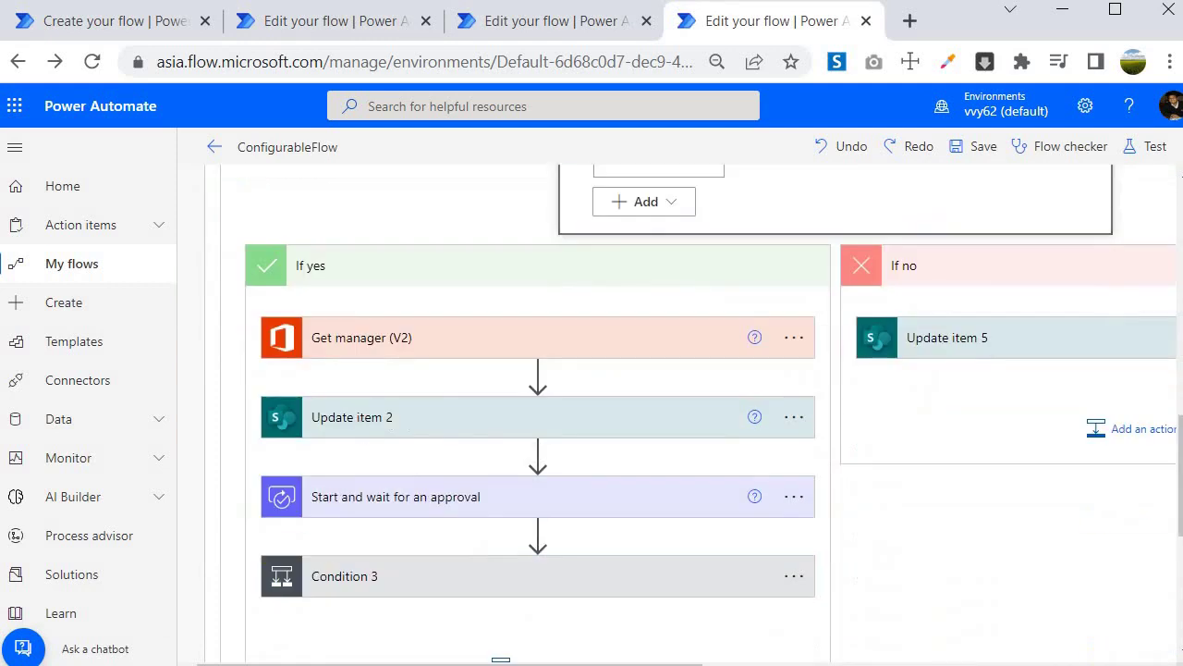
left_click(356, 421)
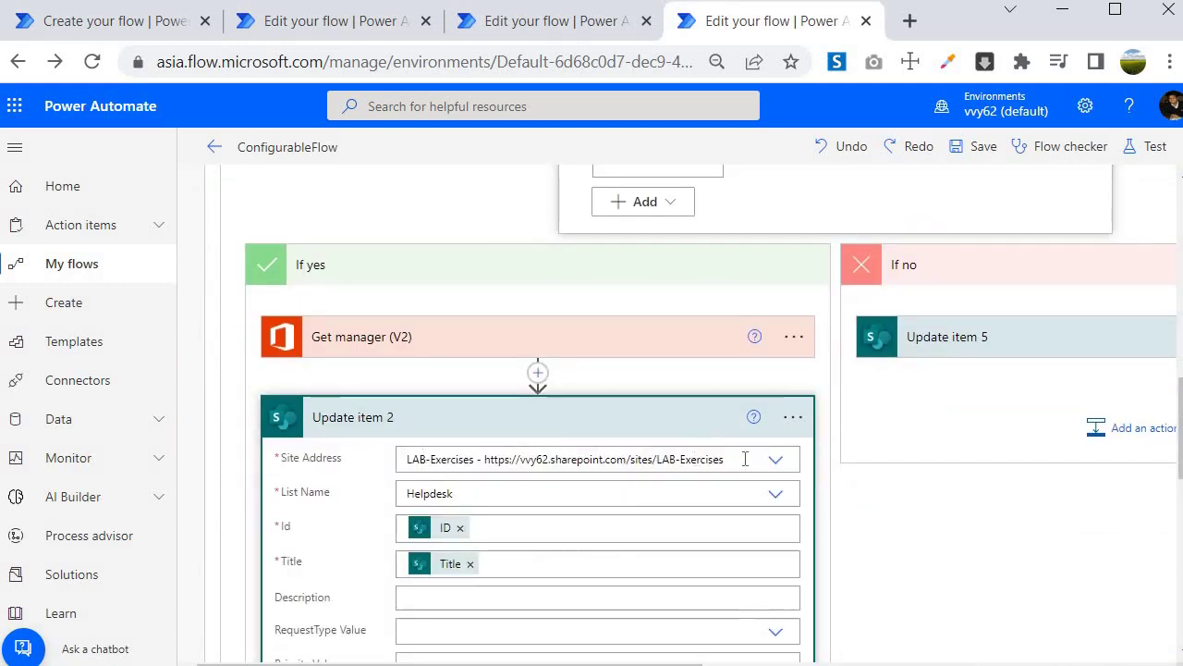
left_click(1073, 340)
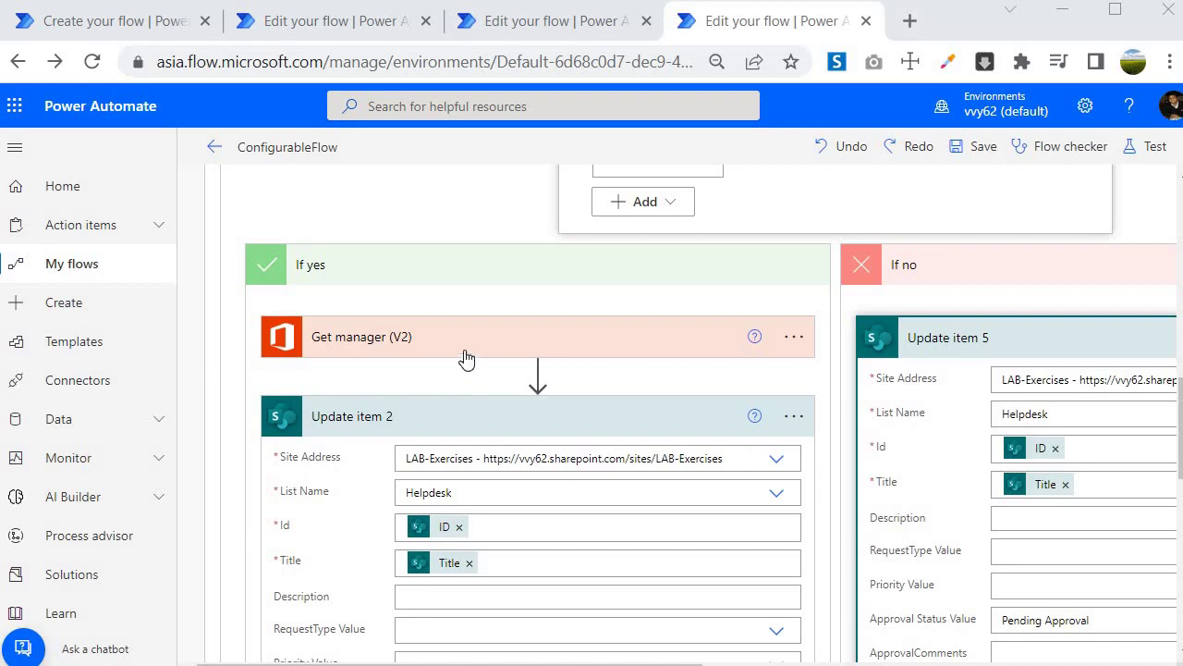
mouse_move(403, 386)
scroll(414, 384, "down", 3)
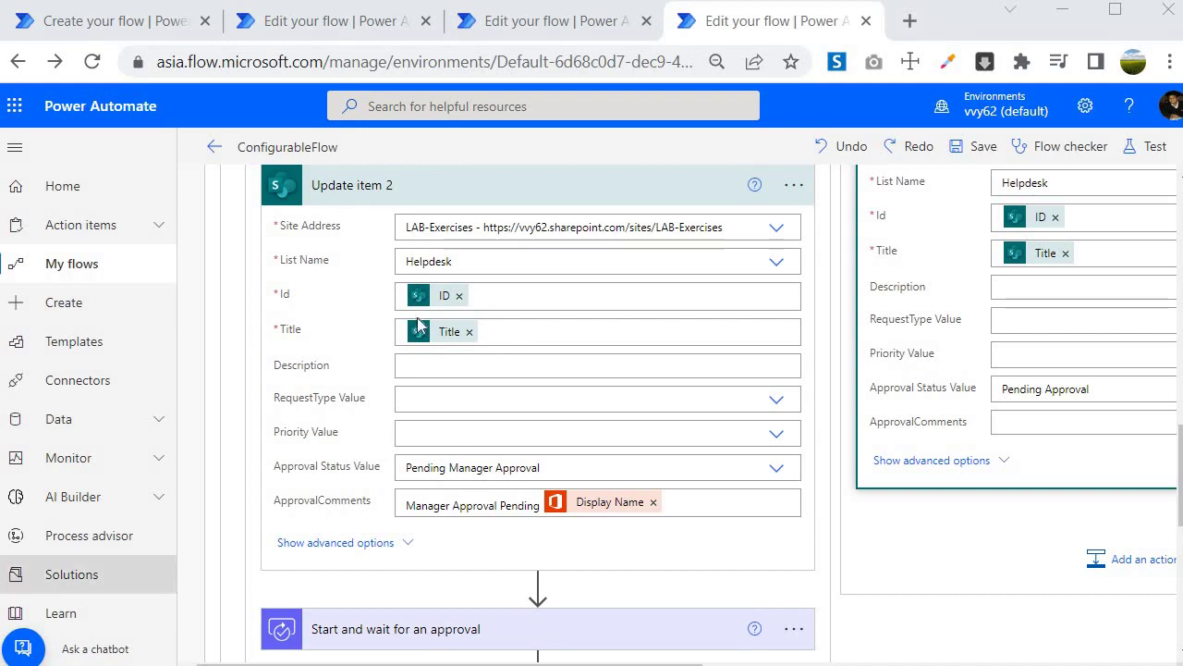
left_click(137, 23)
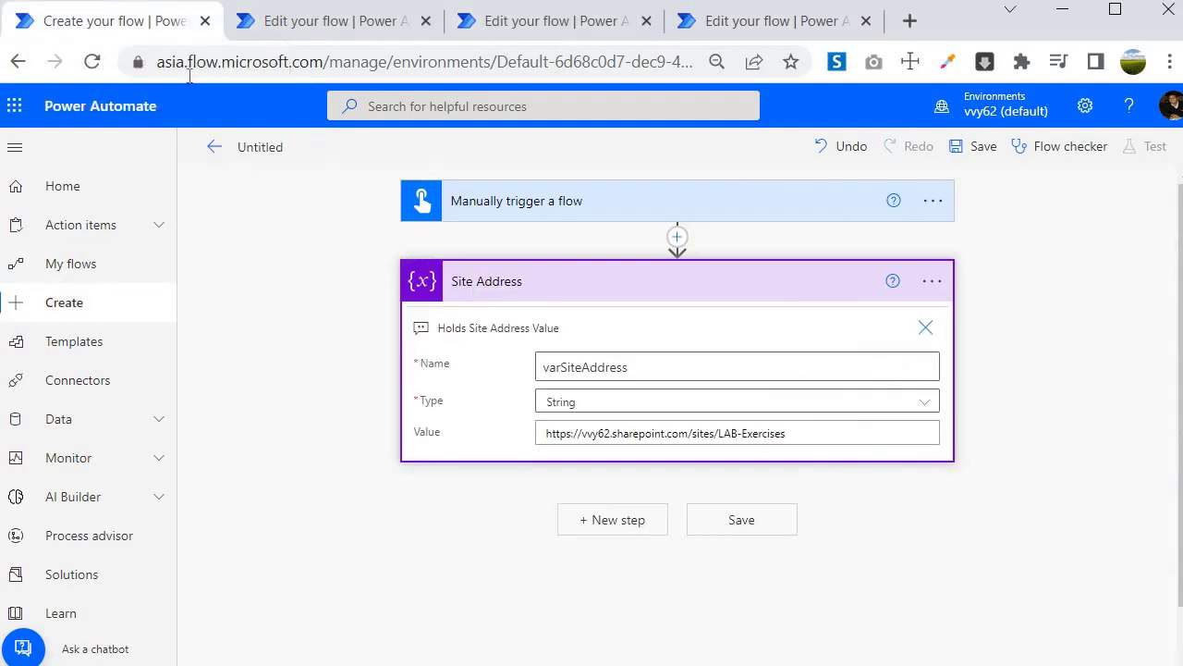
Add a SharePoint Get items action after the Site Address variable.
left_click(617, 520)
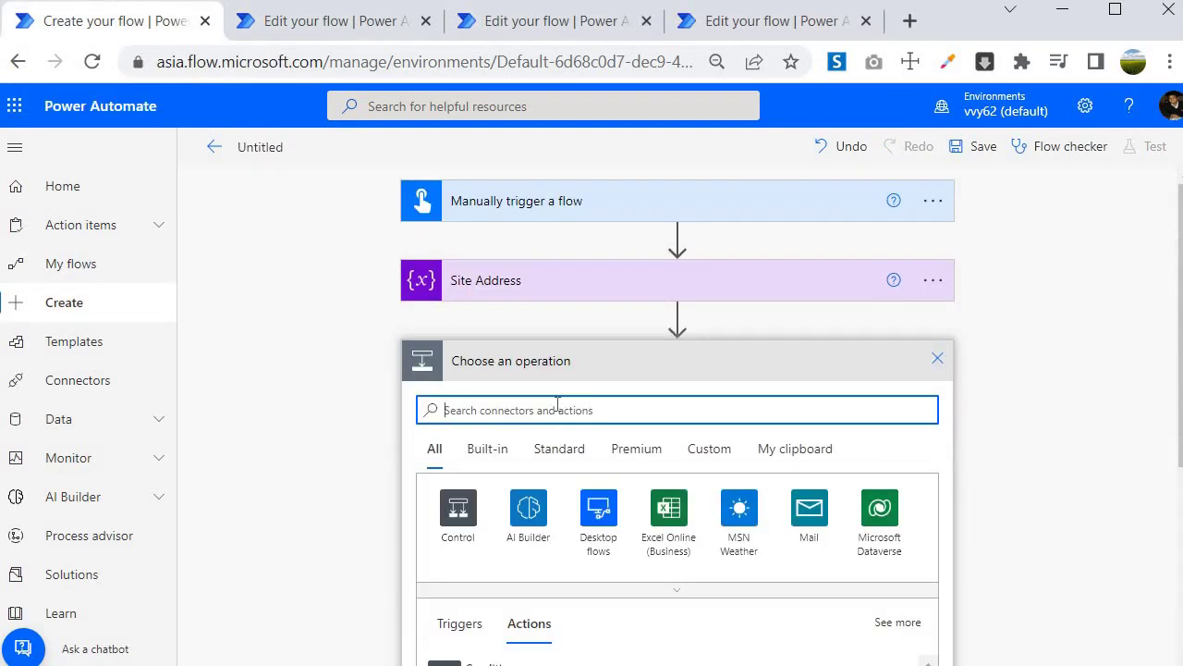
type("get it")
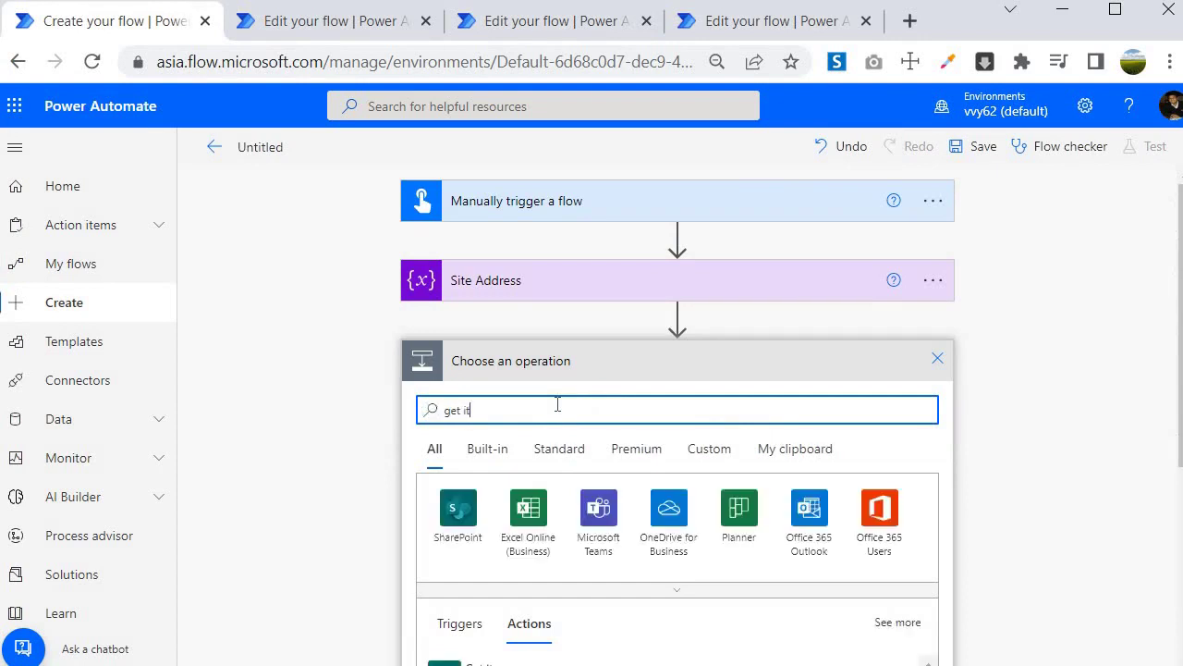
scroll(560, 369, "down", 4)
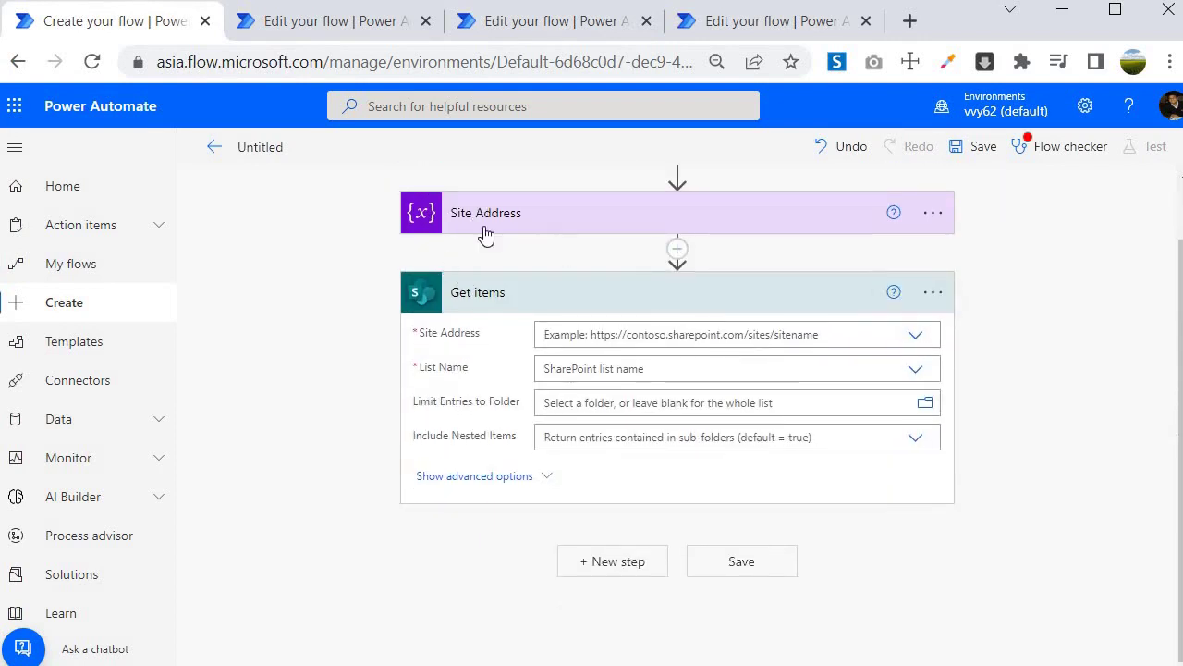
Set the Get items site address to a custom value holding the varSiteAddress variable.
left_click(916, 343)
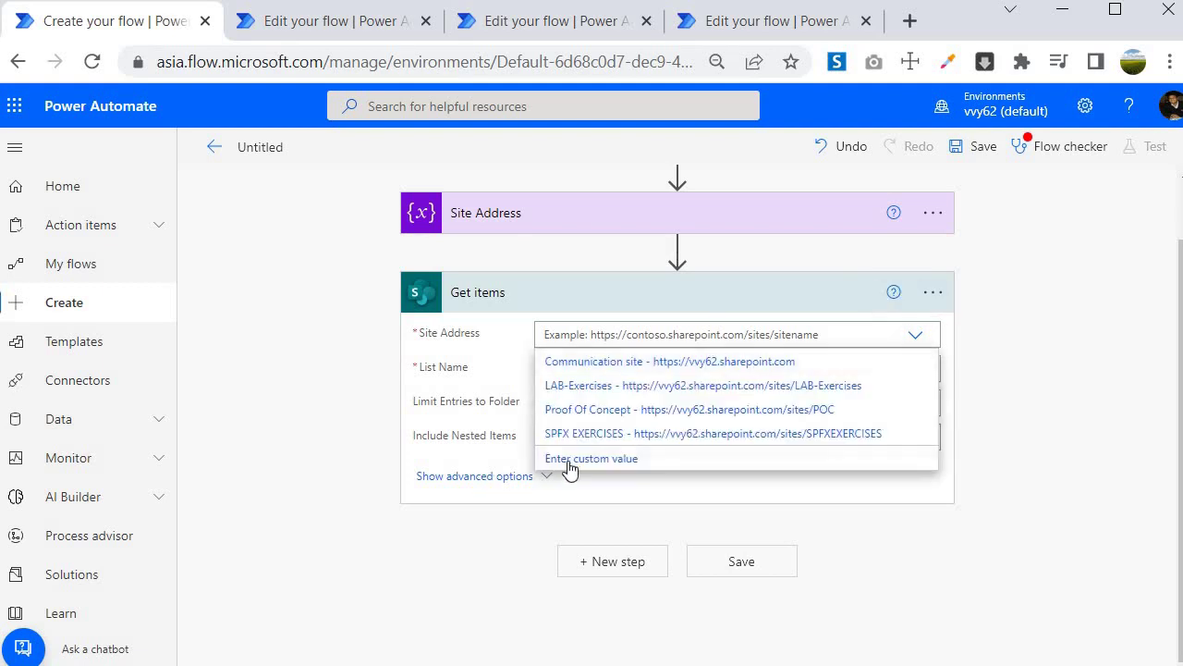
left_click(570, 459)
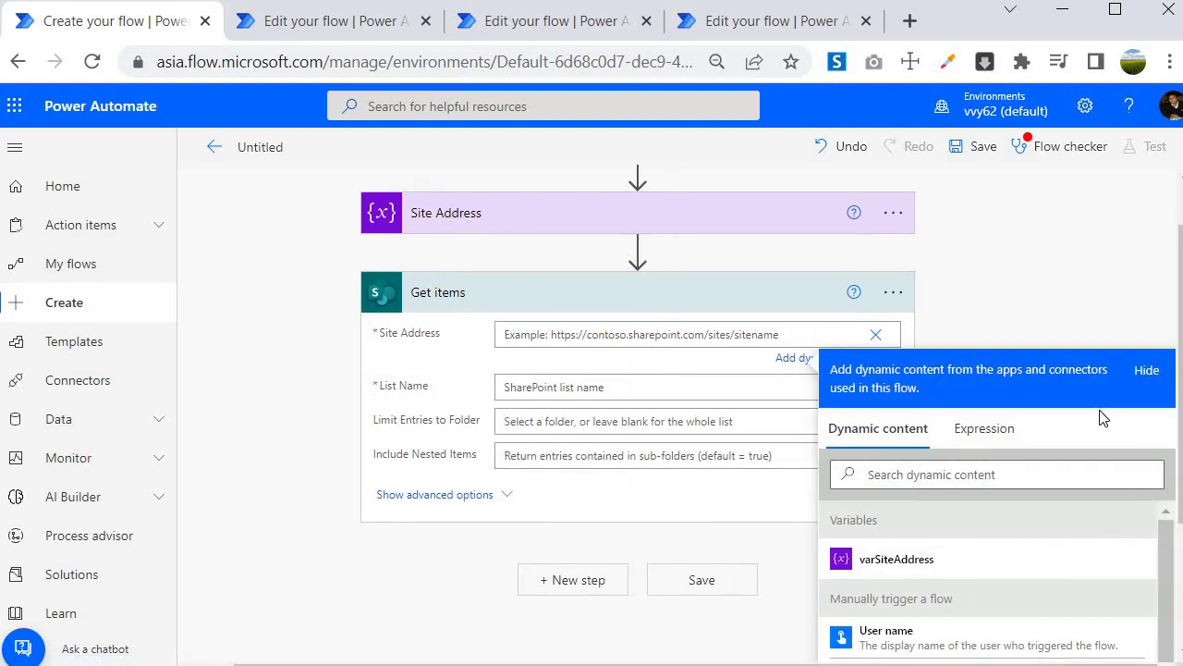
left_click(985, 430)
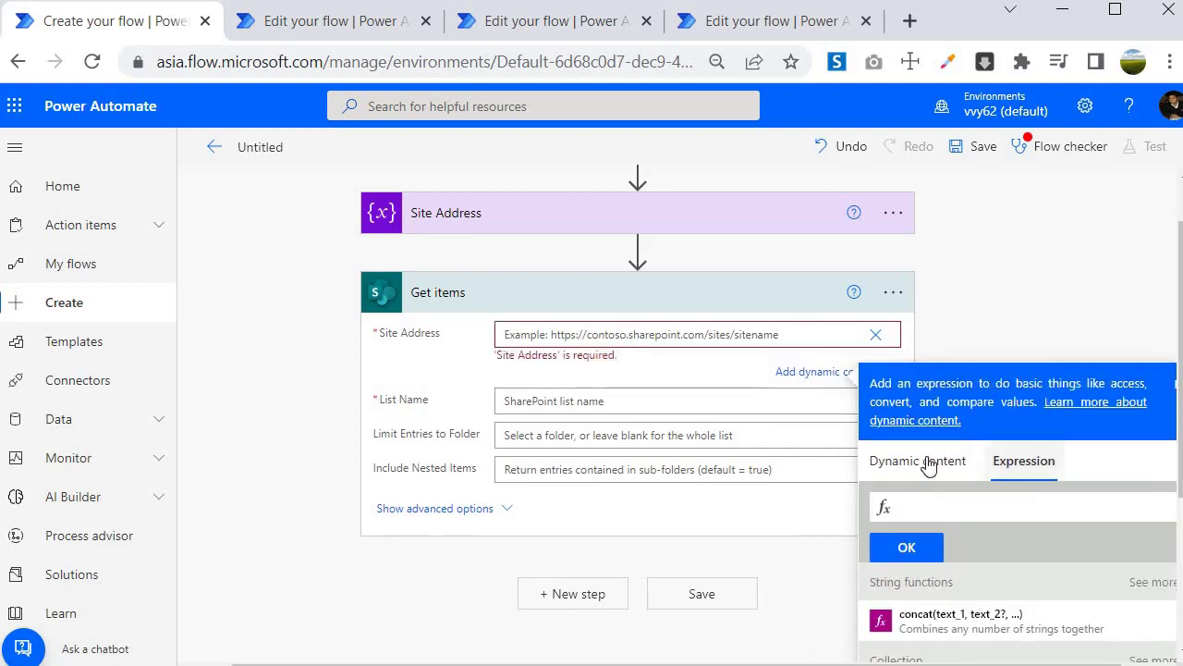
left_click(926, 461)
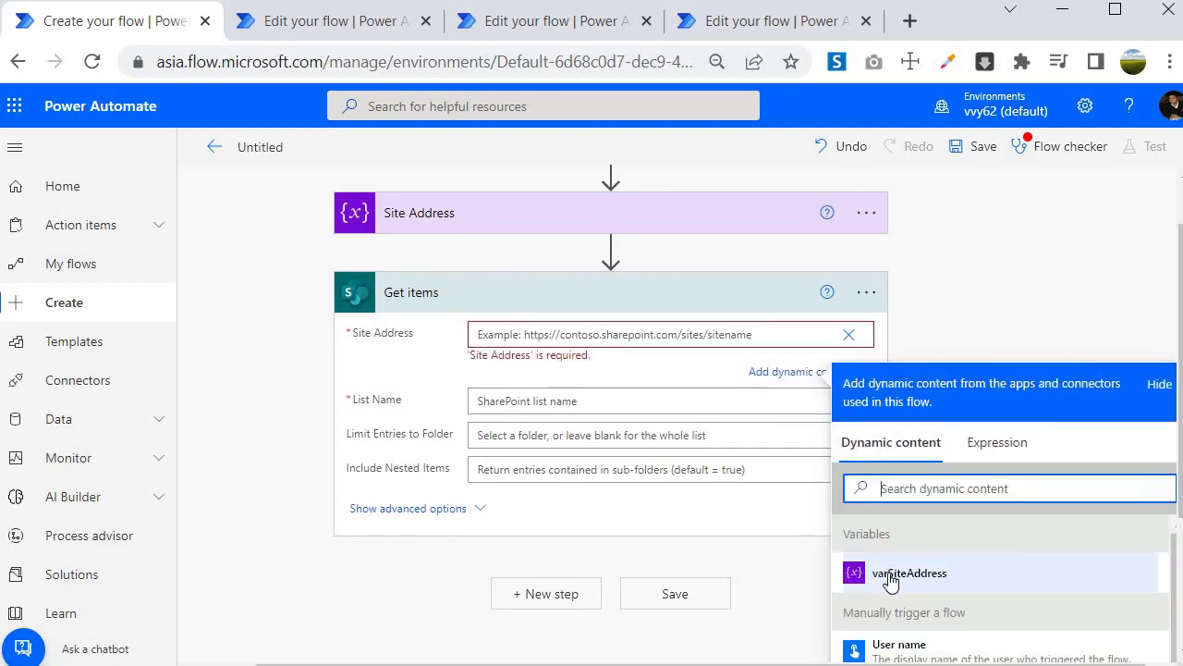
left_click(909, 573)
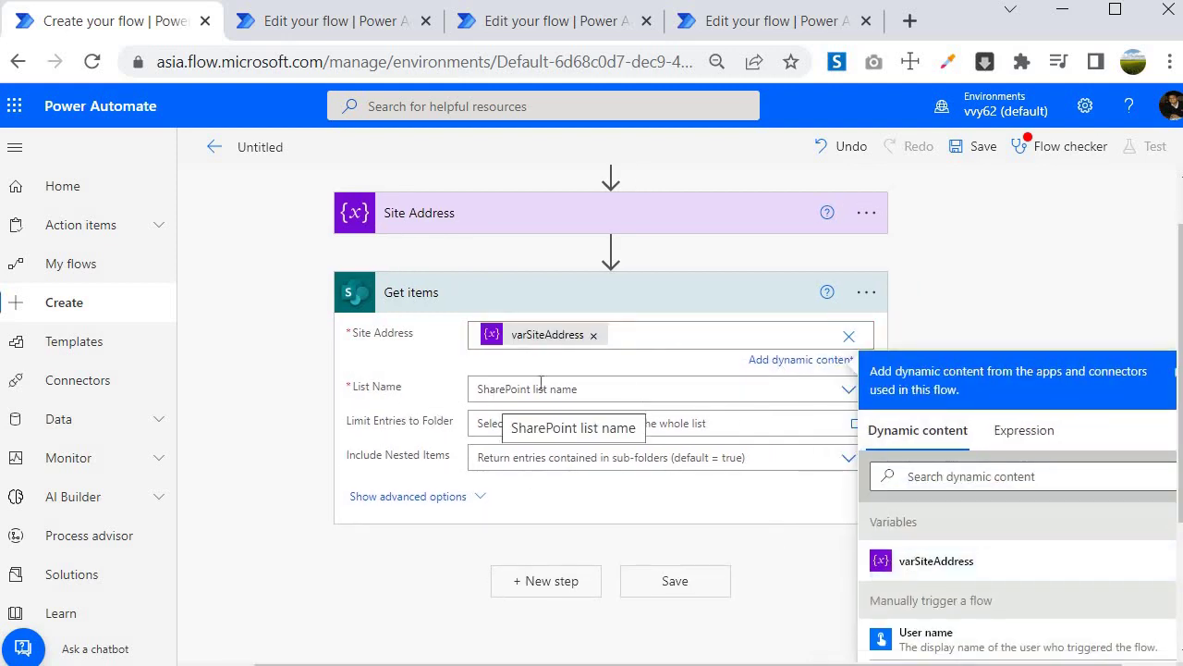
Insert an Initialize variable action between Site Address and Get items.
left_click(610, 247)
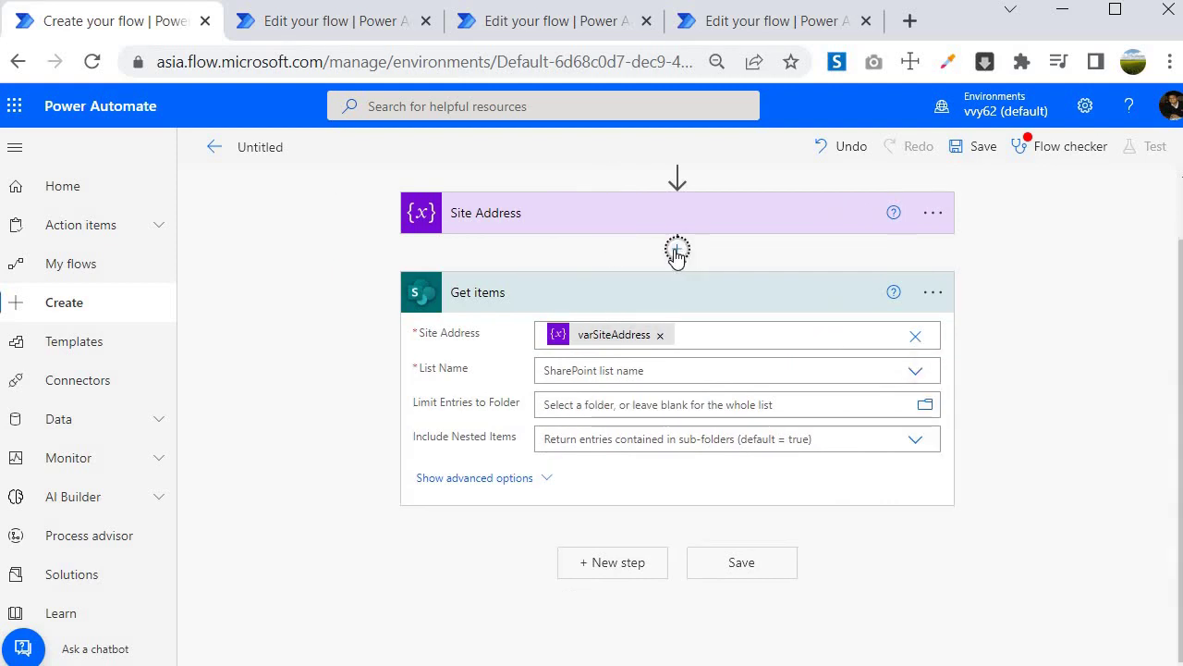
left_click(677, 254)
left_click(670, 269)
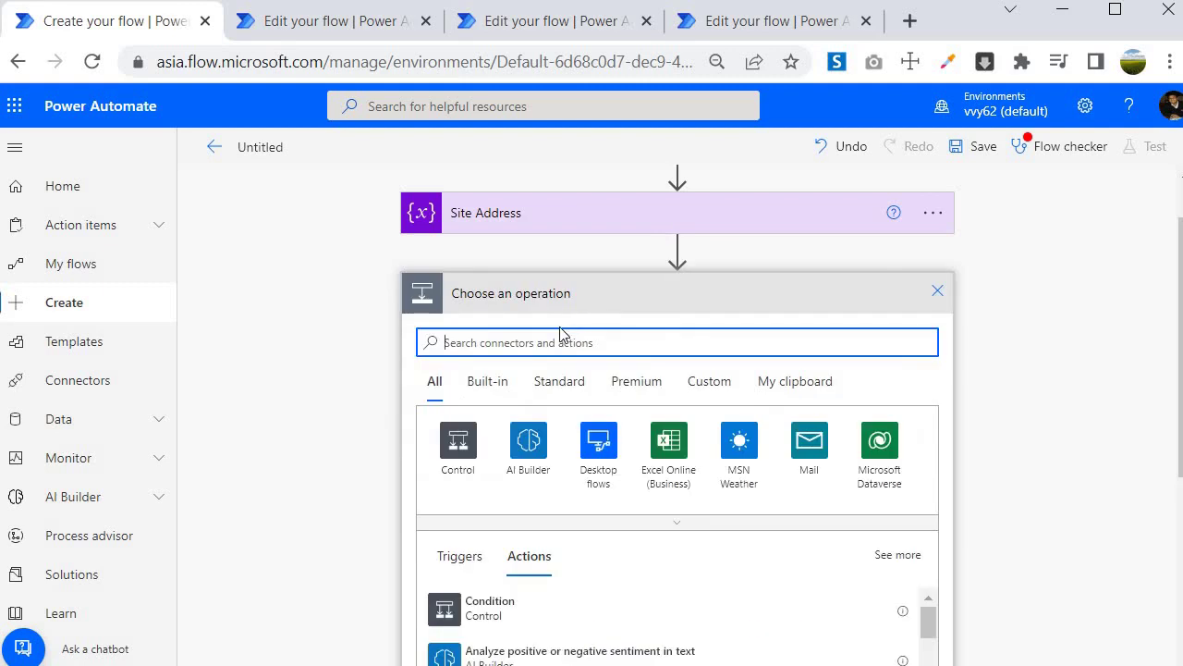
type("variab")
scroll(370, 454, "down", 3)
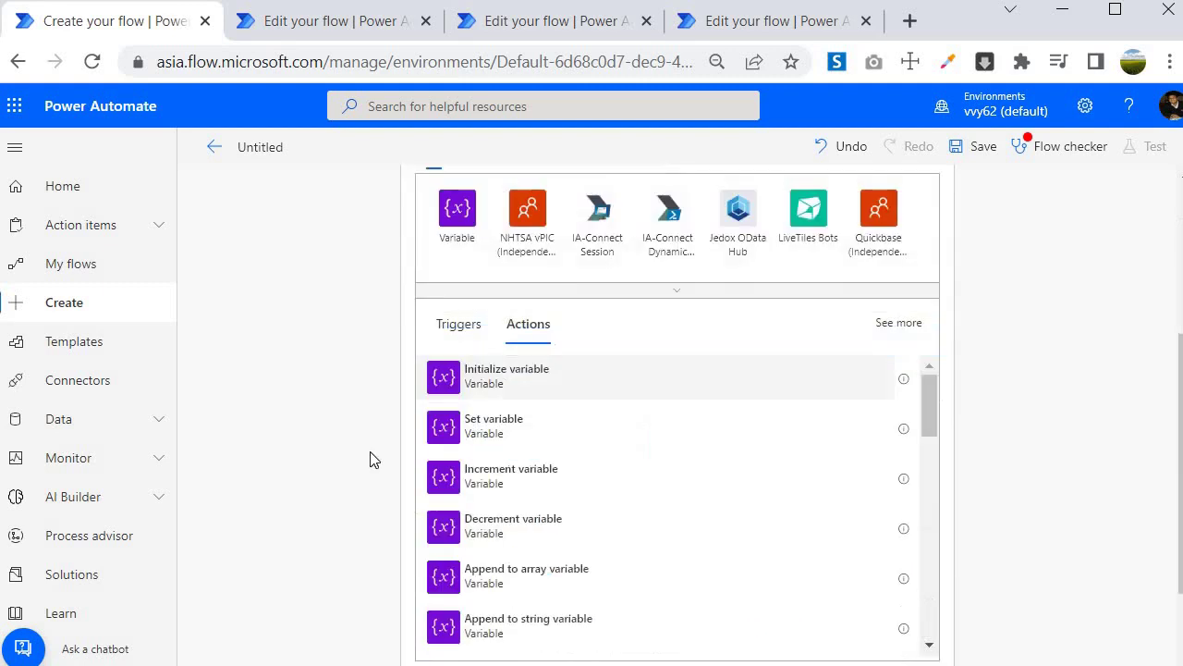
left_click(510, 370)
Name the new variable varListName and set its type to String.
type("va")
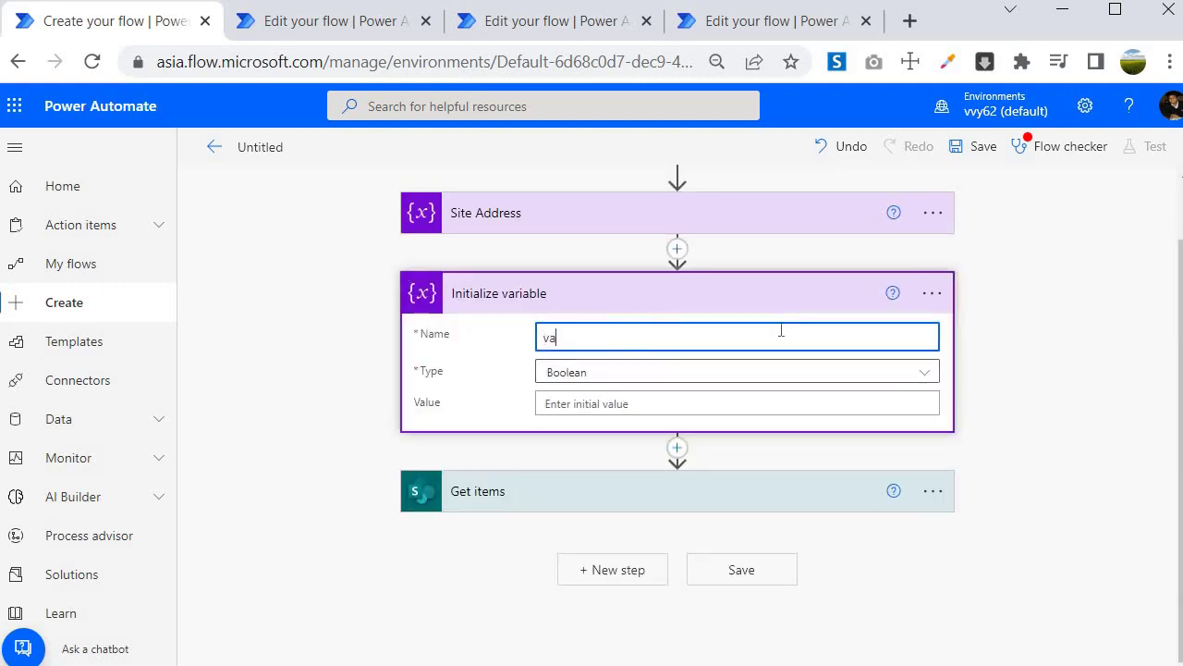
type("rListName")
left_click(782, 372)
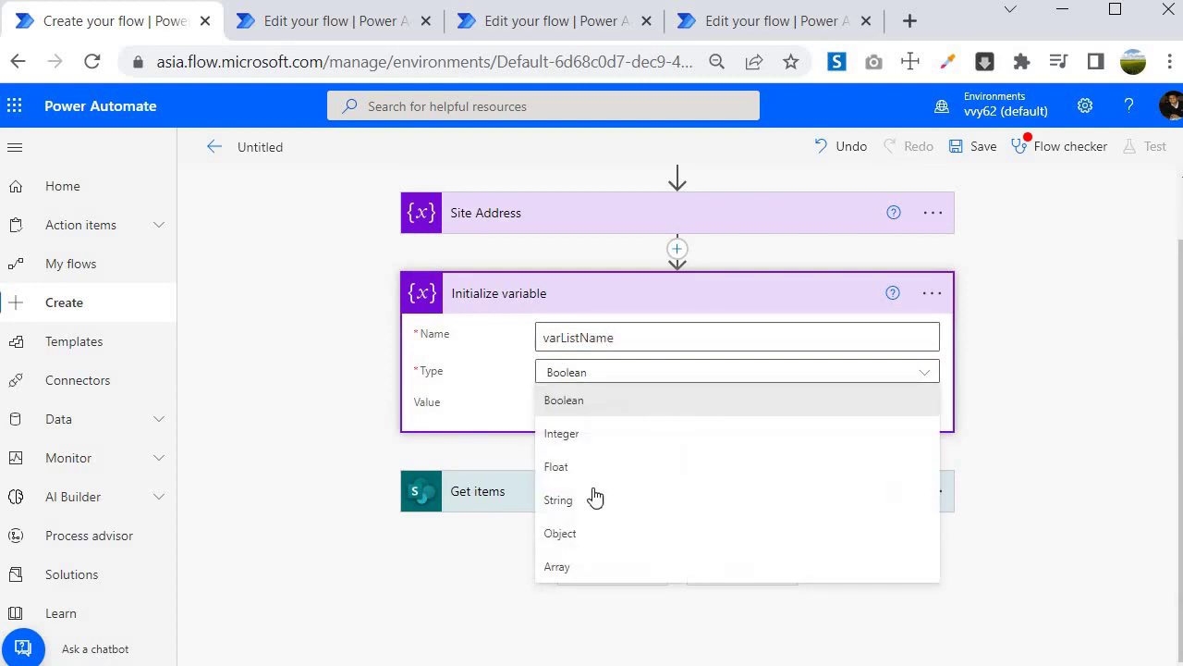
key("Return")
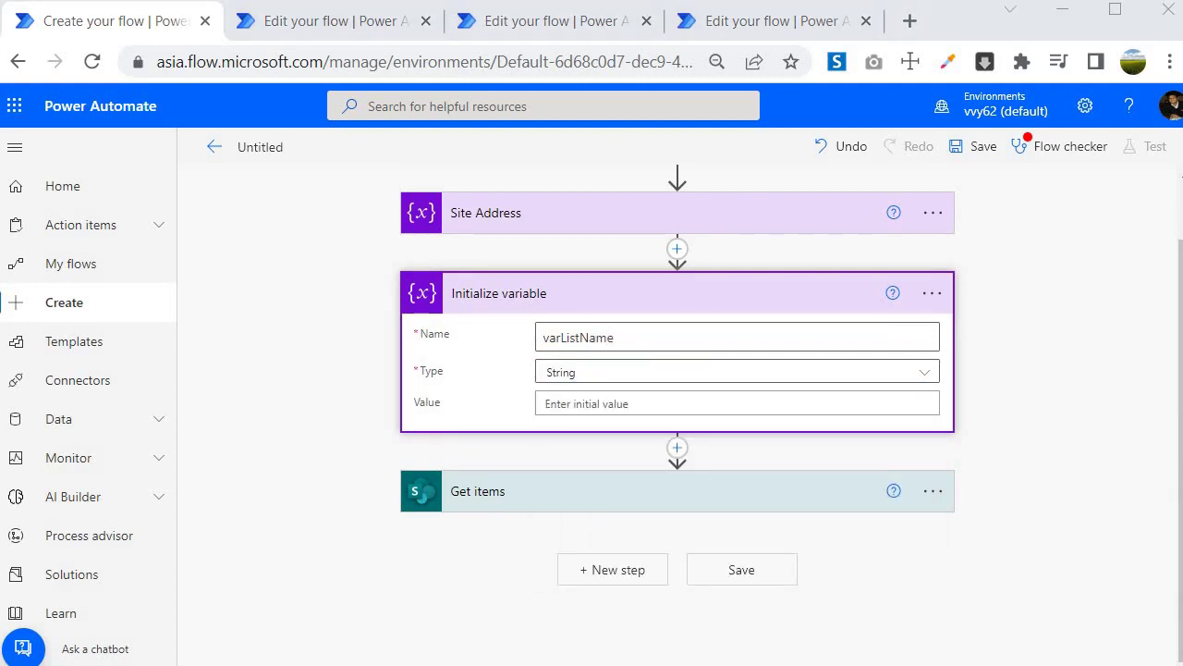
Look up the ApprovalConfig list in the LAB-Exercises site contents and enter "ApprovalConfig" as the varListName value.
key("alt+Tab")
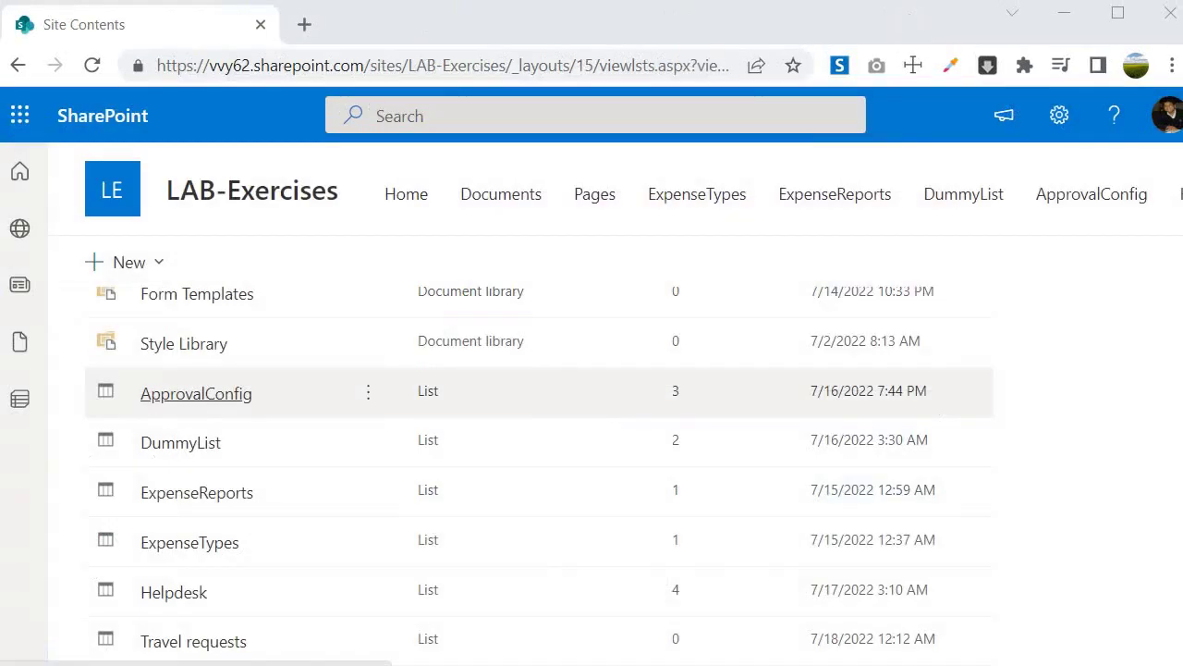
left_click(193, 396)
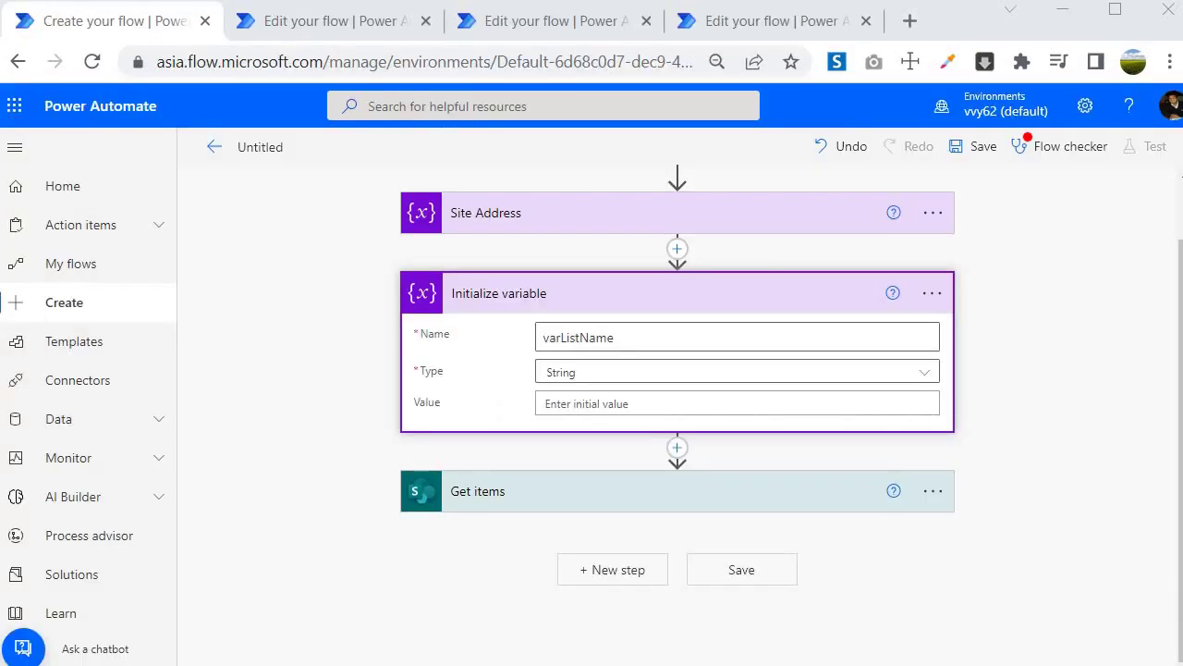
left_click(716, 405)
type("ApprovalConfig")
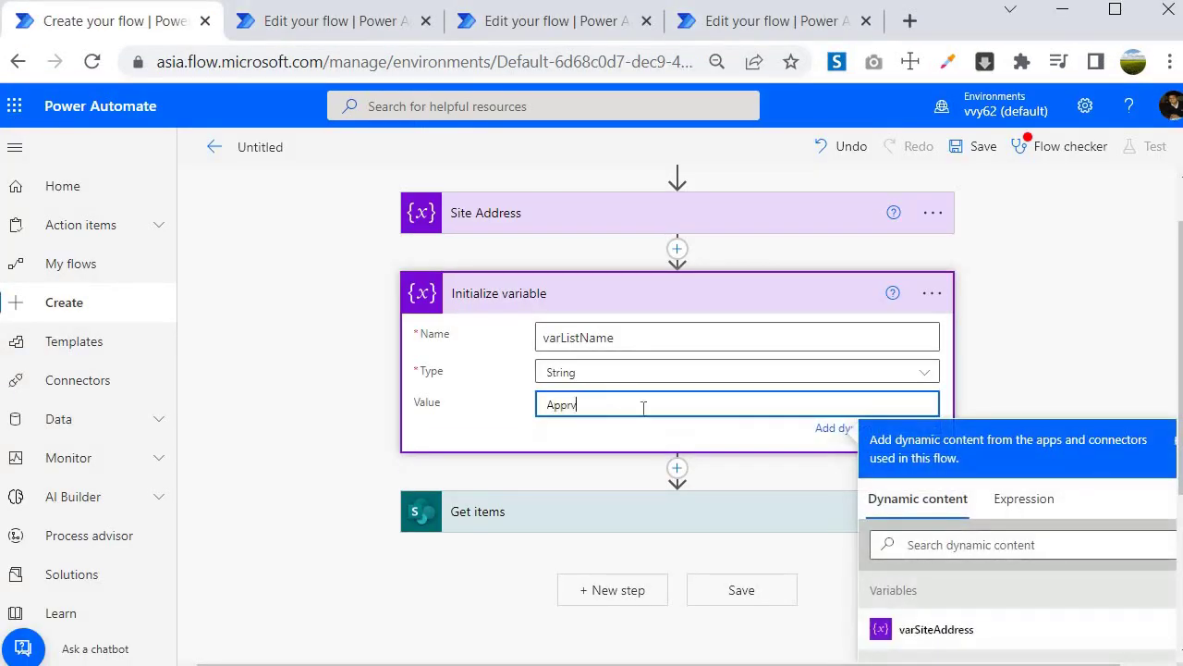
left_click(379, 475)
Set the Get items list name to a custom value holding the varListName variable.
scroll(379, 475, "down", 1)
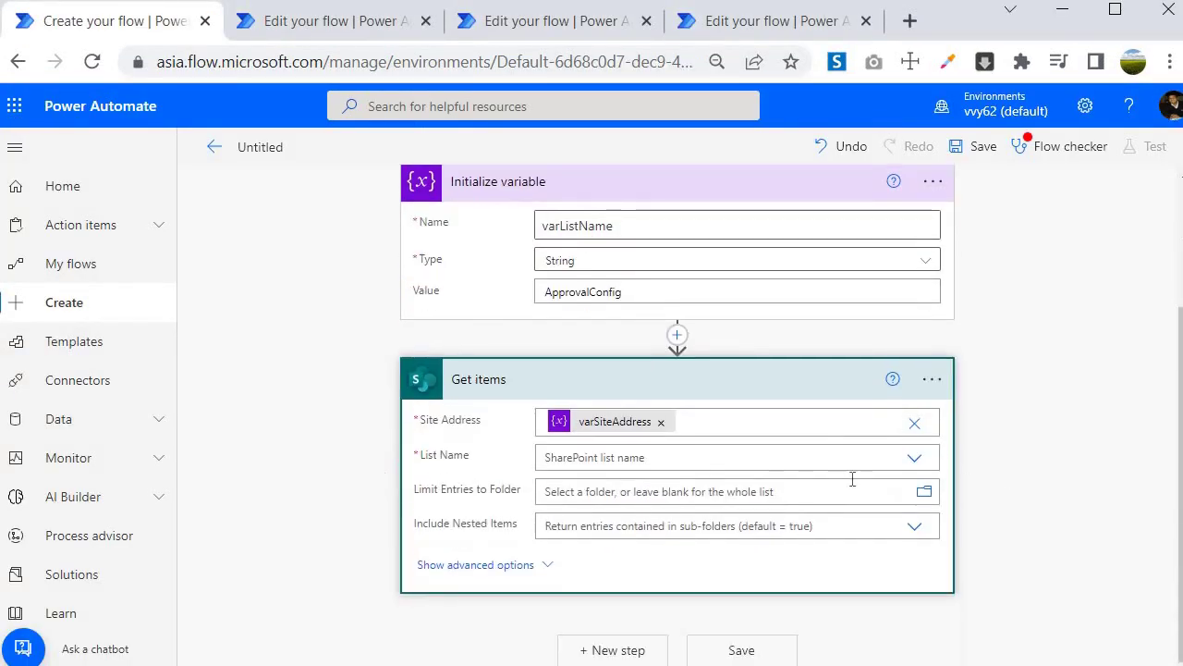
left_click(793, 458)
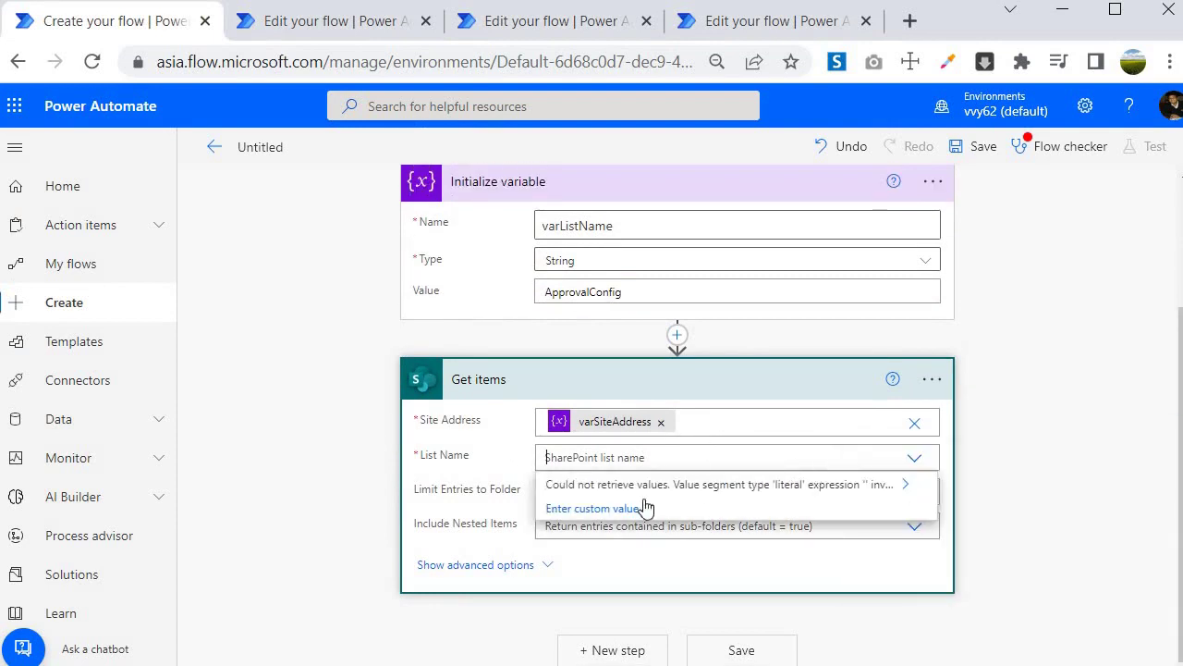
left_click(750, 511)
scroll(998, 638, "down", 3)
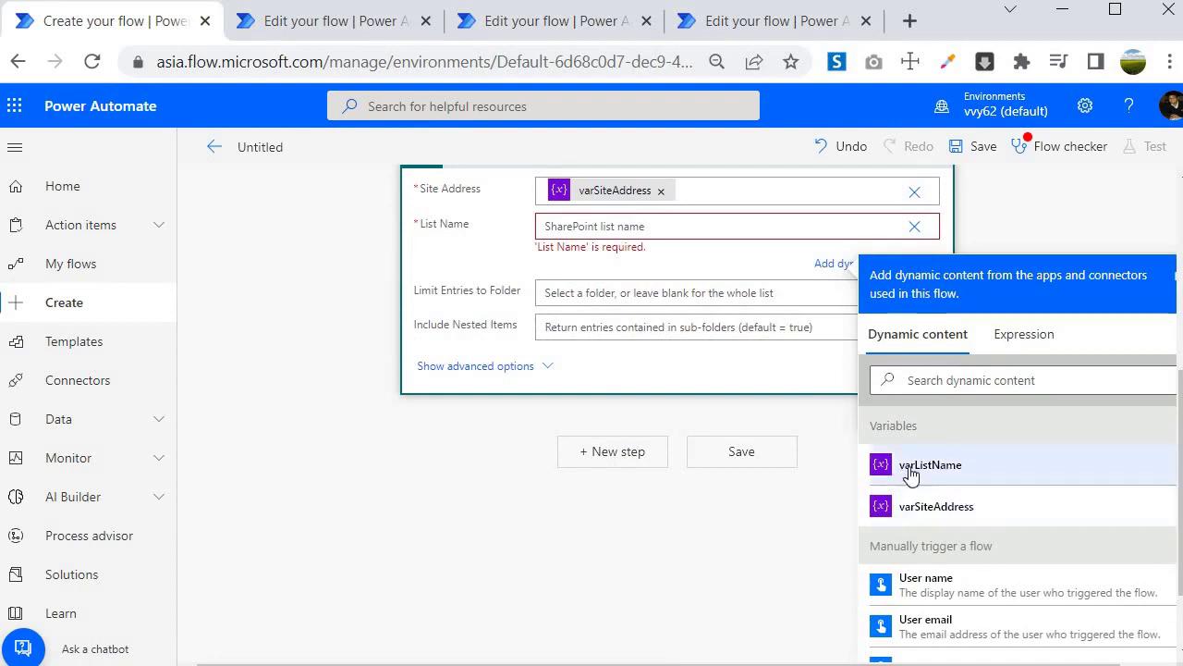
left_click(911, 466)
scroll(481, 375, "up", 3)
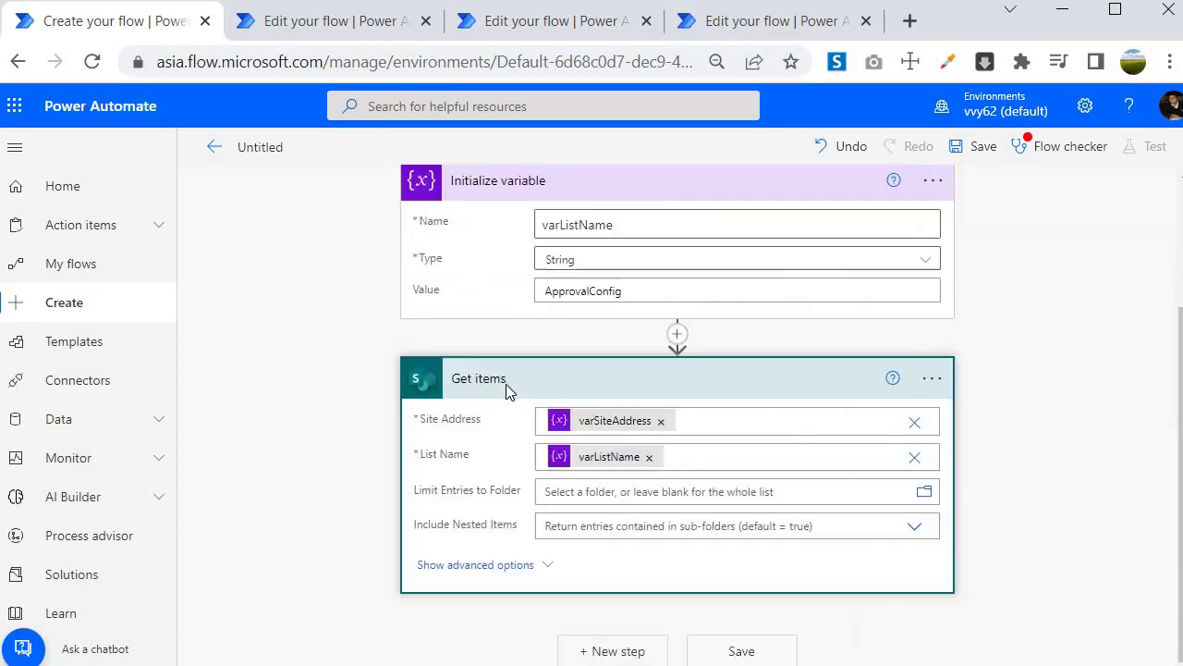
Examine the advanced options of Get items and the errors and warnings reported by the flow checker.
scroll(507, 398, "down", 2)
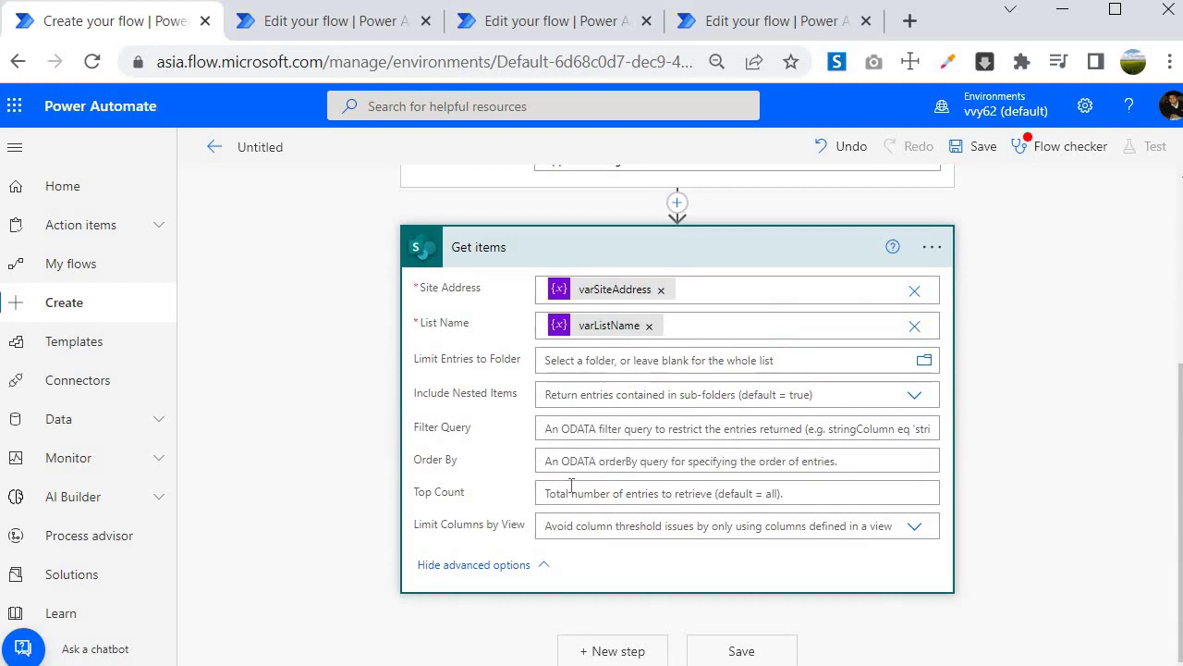
scroll(570, 486, "up", 3)
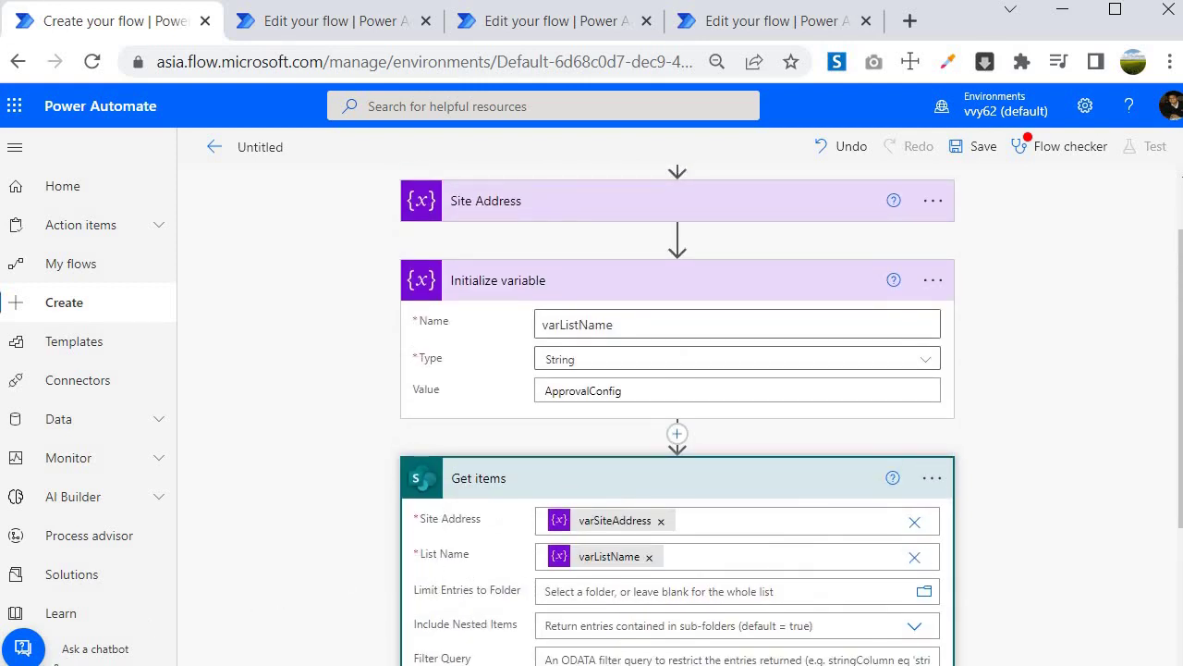
scroll(678, 370, "down", 3)
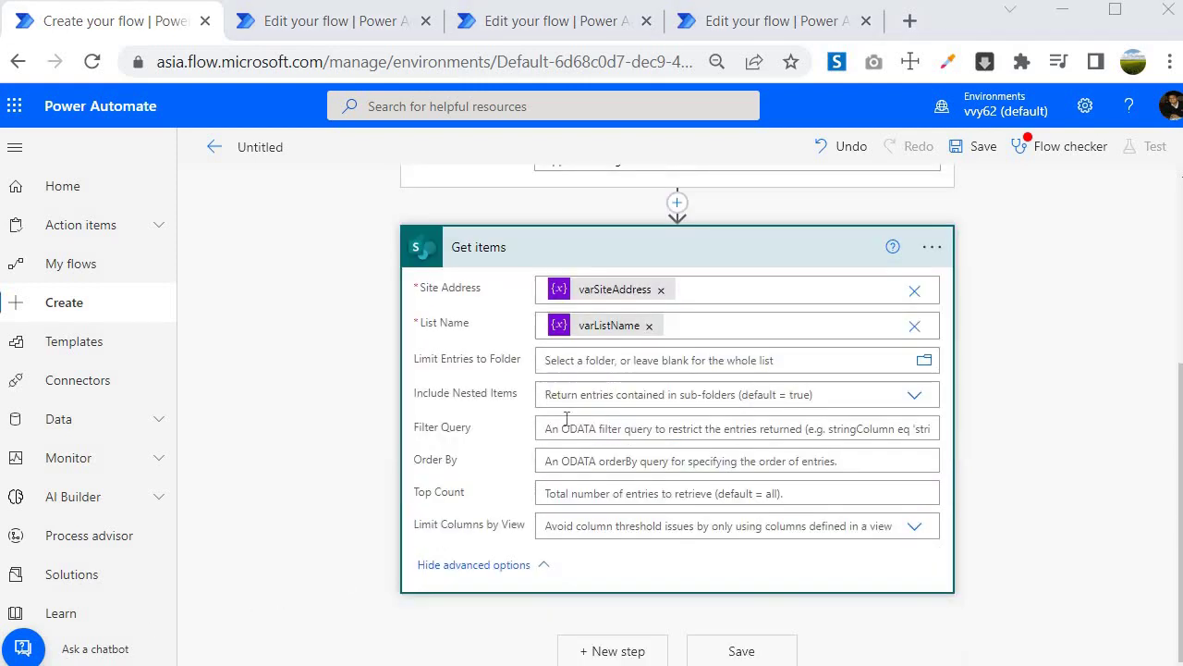
left_click(1035, 156)
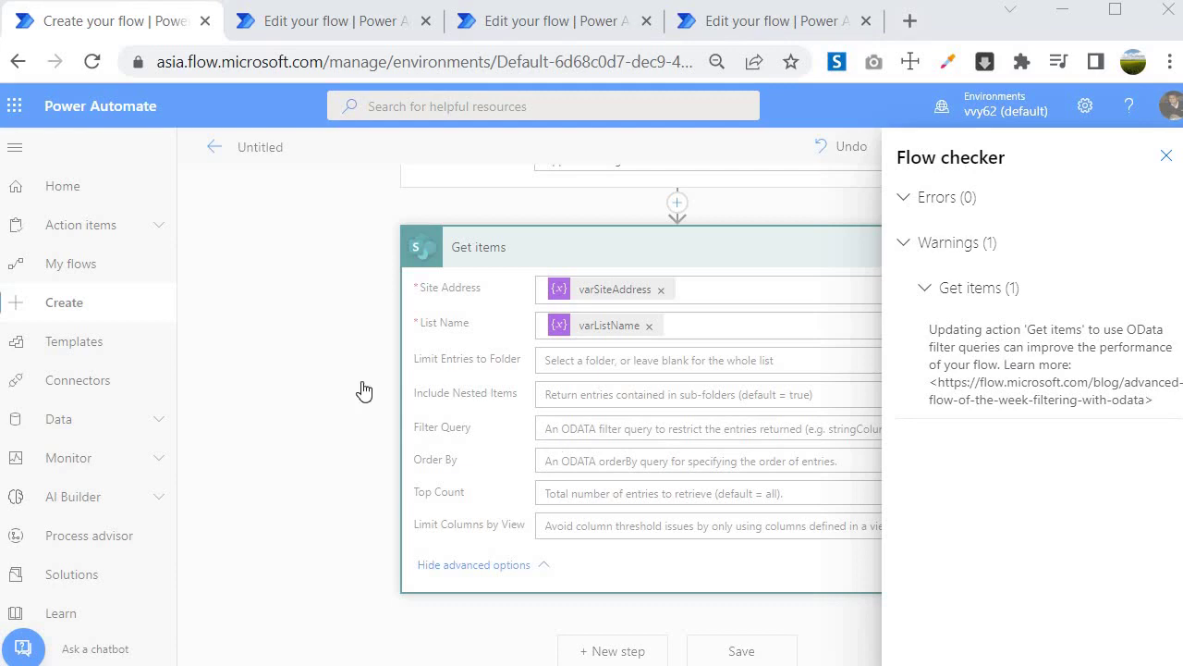
key("Escape")
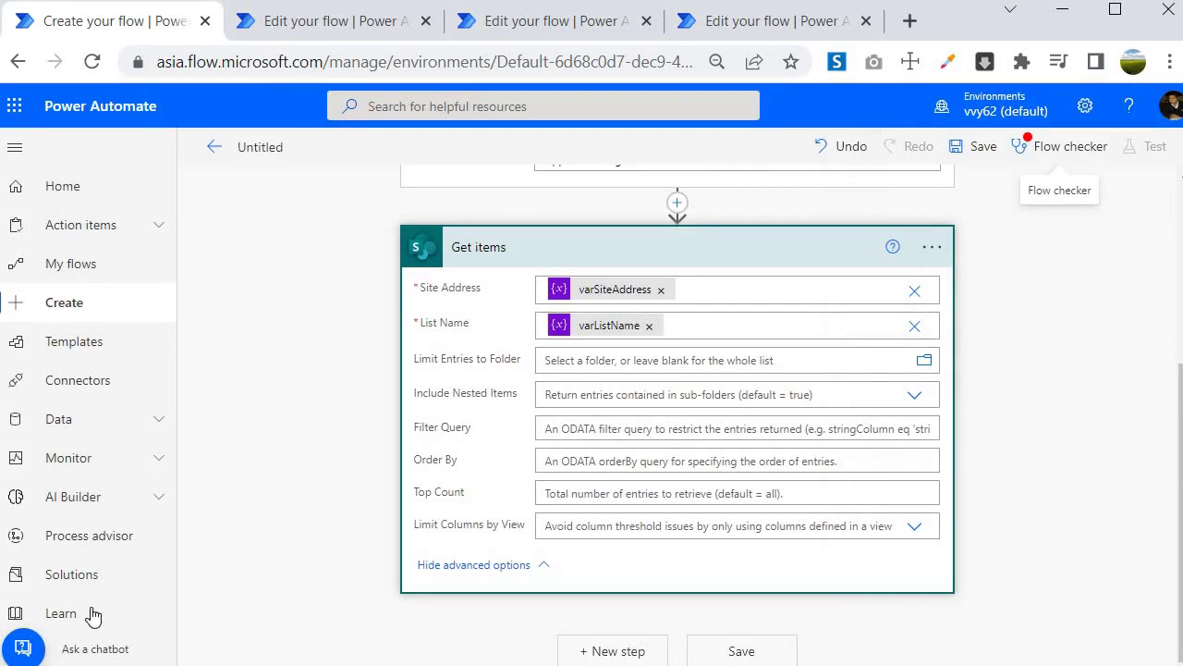
left_click(377, 436)
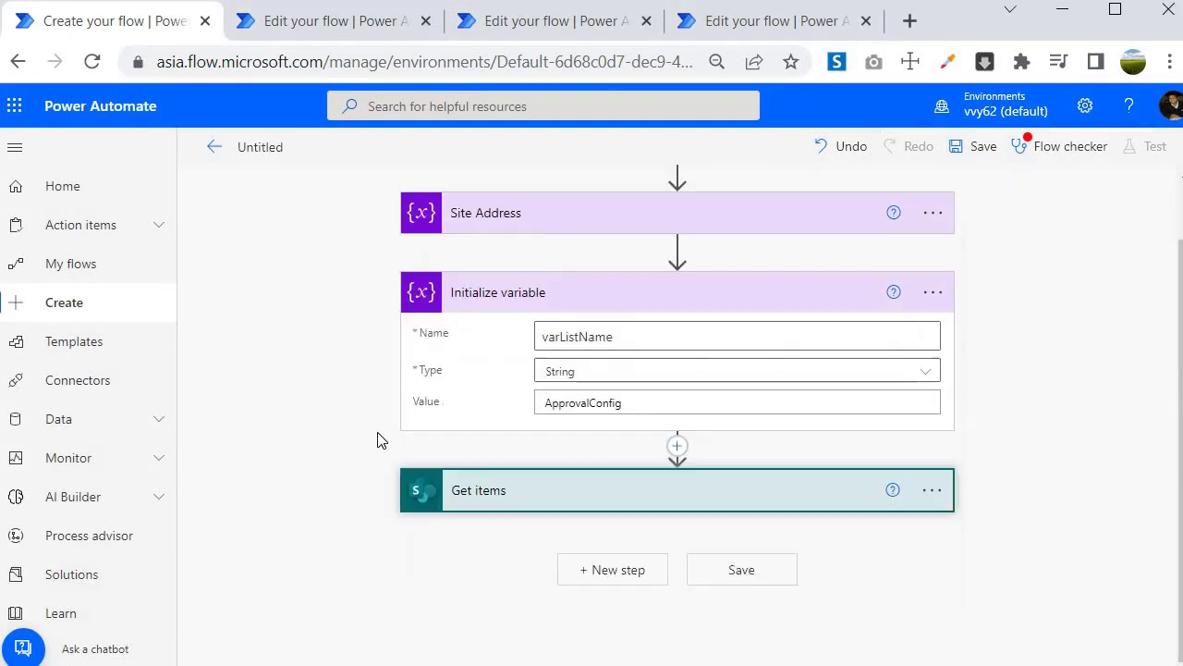
left_click(500, 292)
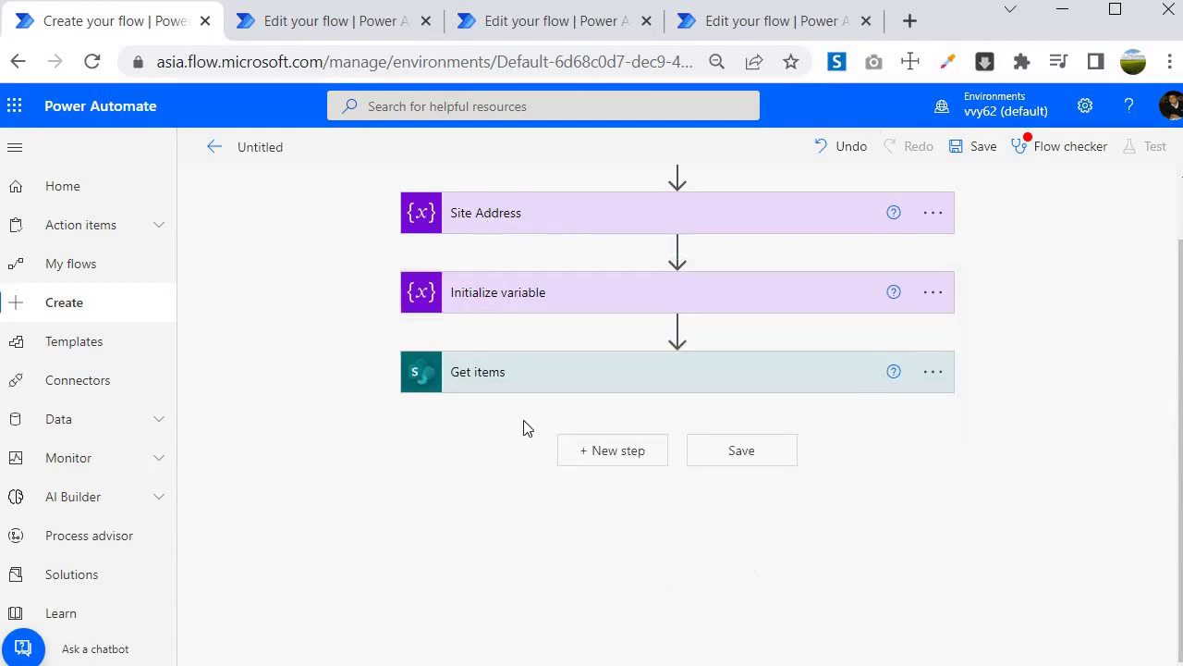
left_click(504, 391)
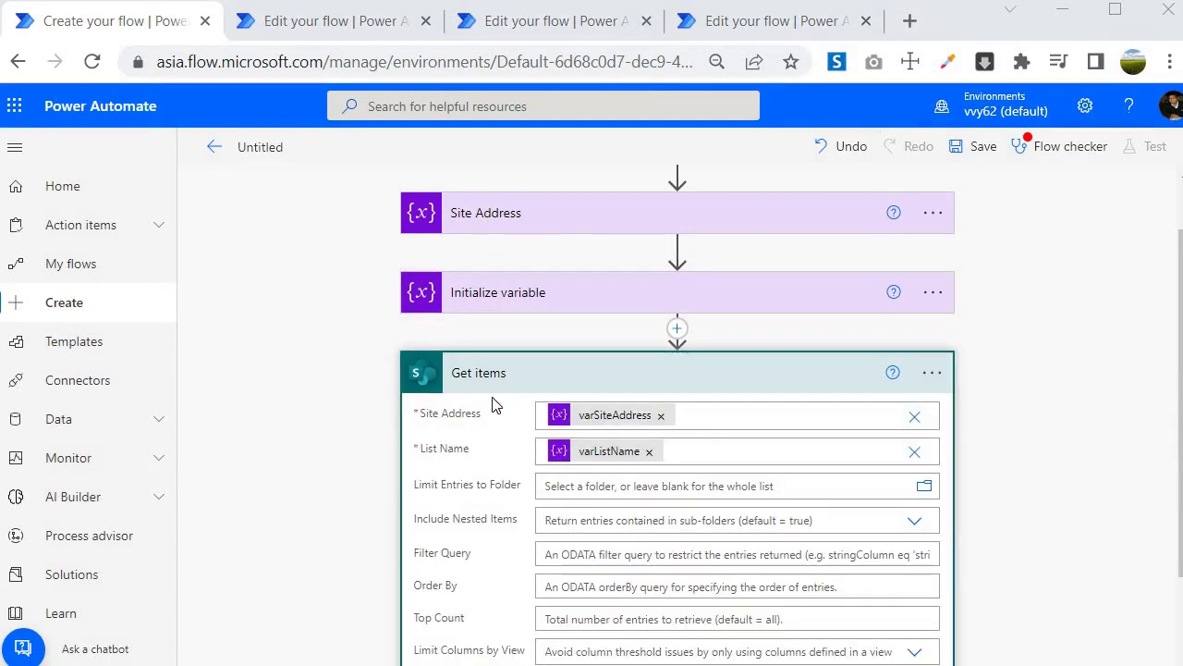
Save the flow and run it as a manual test.
left_click(984, 147)
left_click(1163, 152)
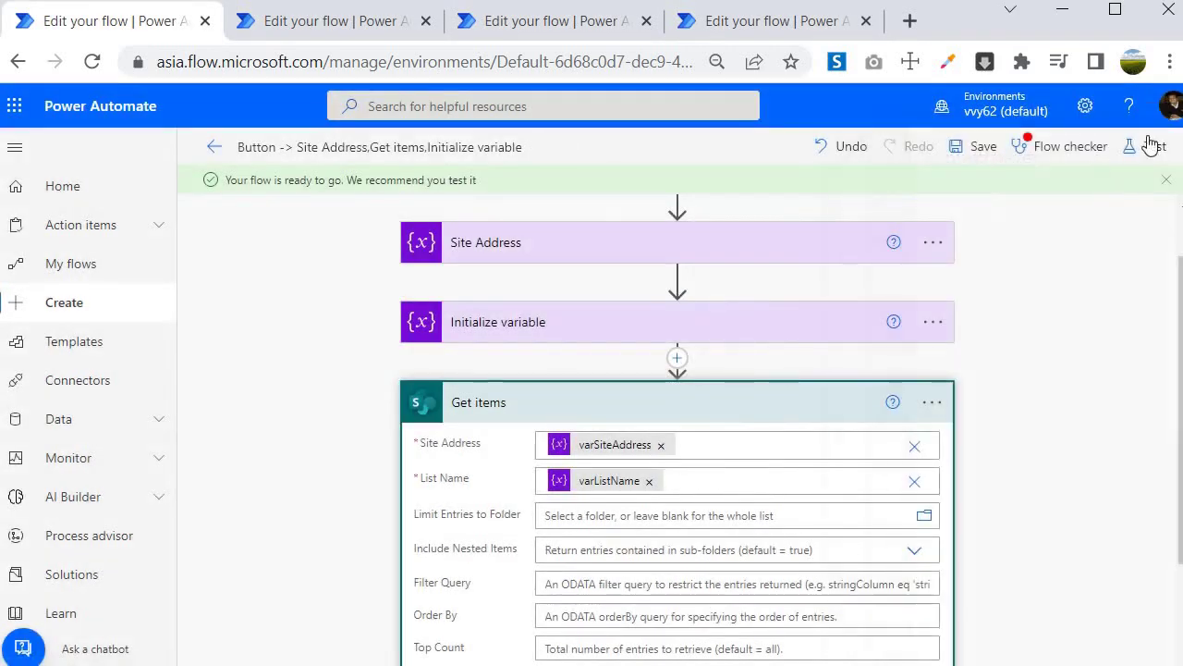
left_click(1151, 146)
left_click(905, 191)
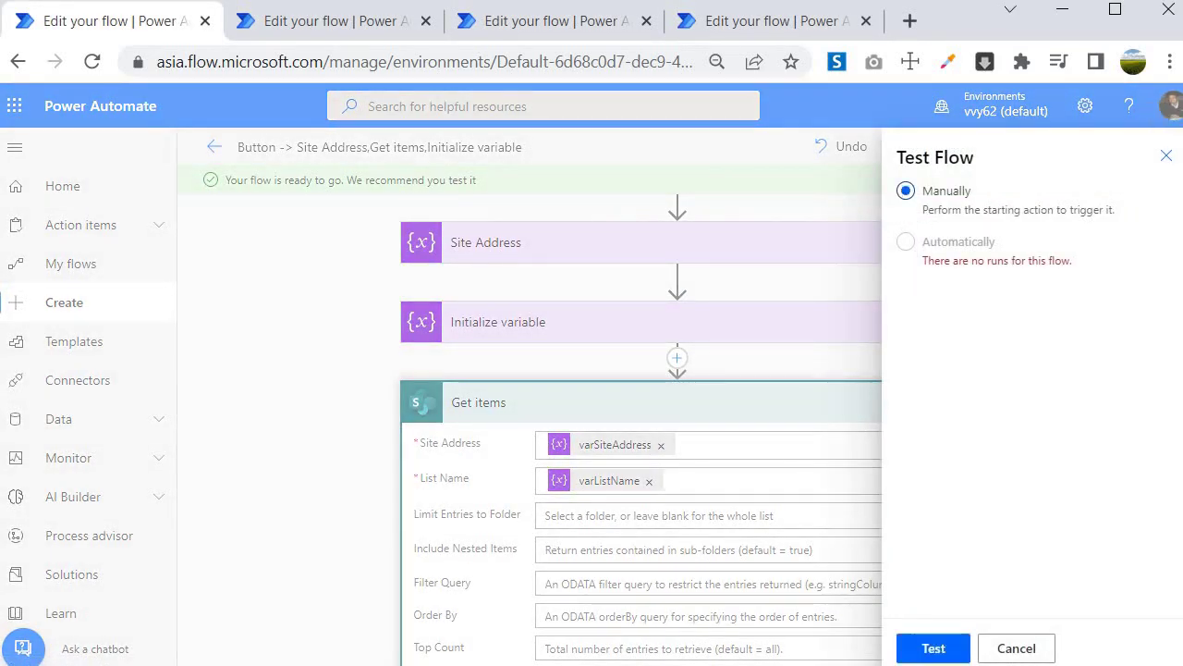
left_click(929, 648)
left_click(941, 650)
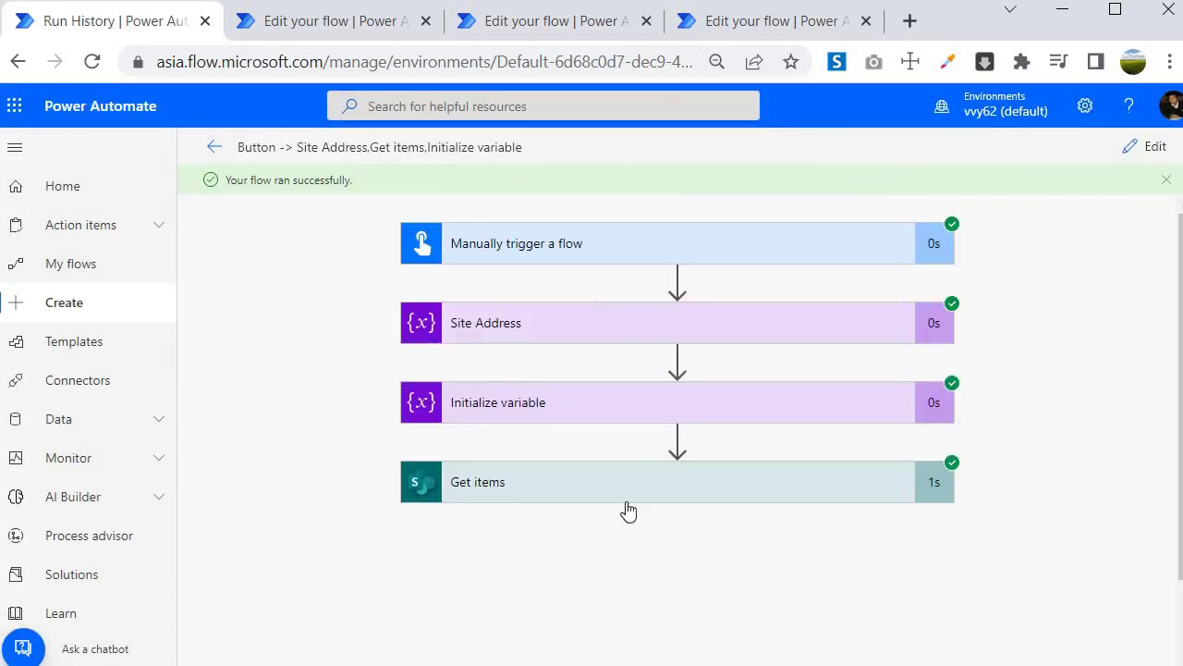
Examine the site address, list name and returned item values of Get items in the flow run.
left_click(549, 489)
scroll(564, 470, "down", 4)
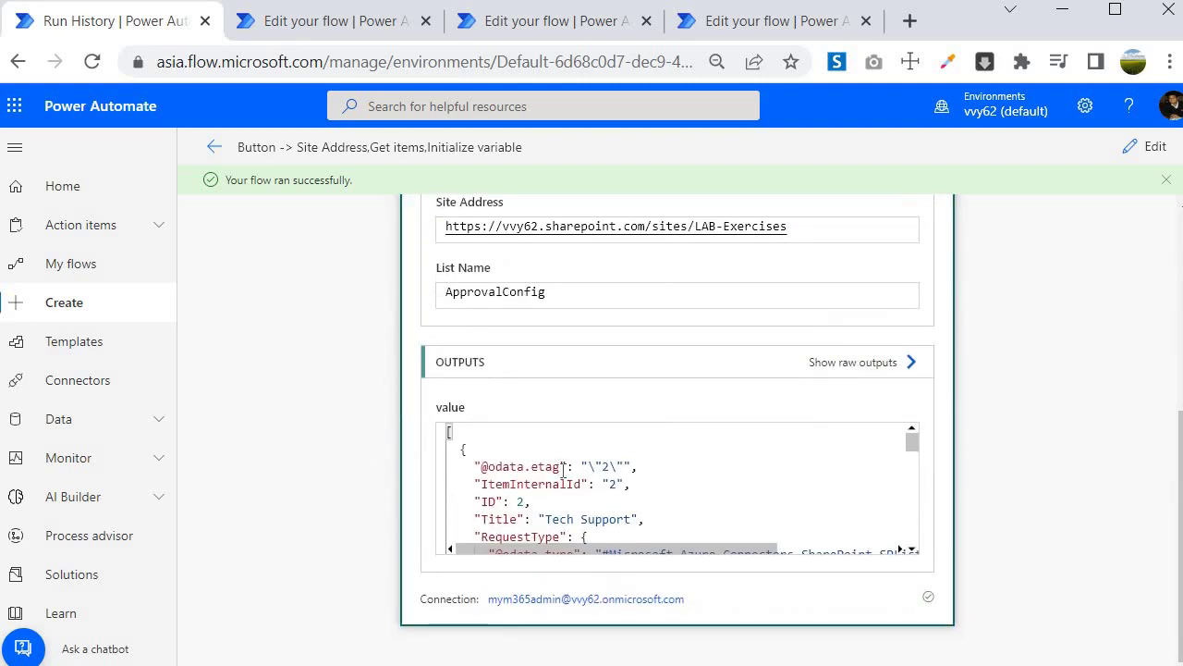
scroll(515, 481, "down", 1)
left_click_drag(545, 461, 636, 465)
scroll(605, 490, "down", 10)
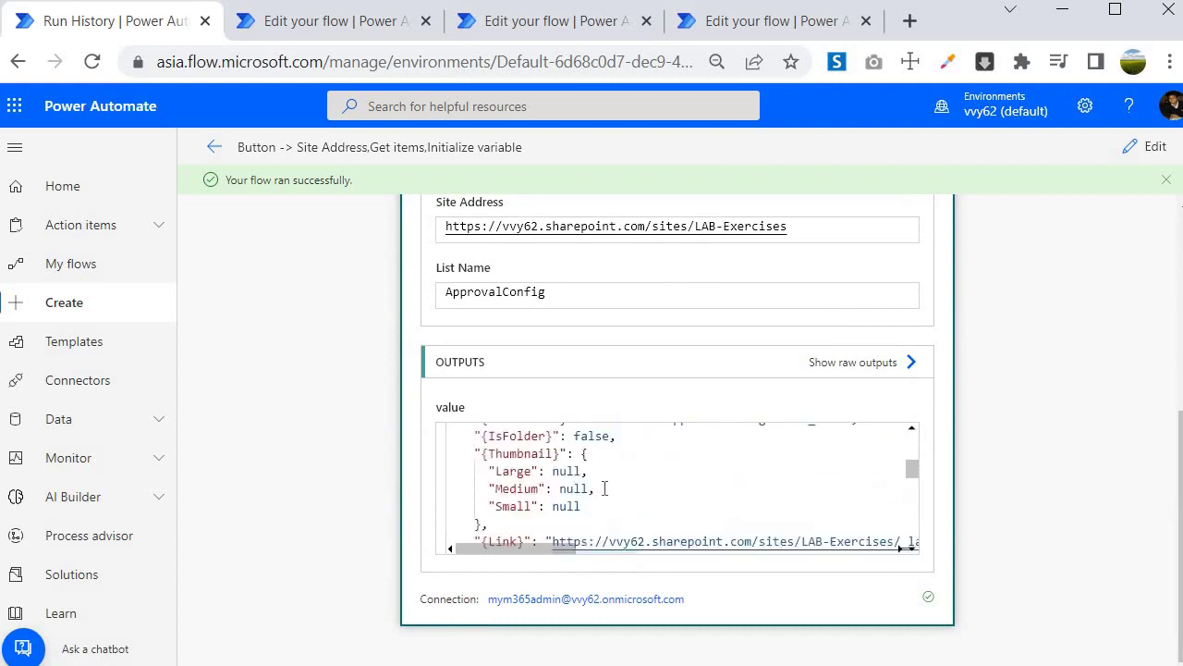
scroll(606, 490, "down", 10)
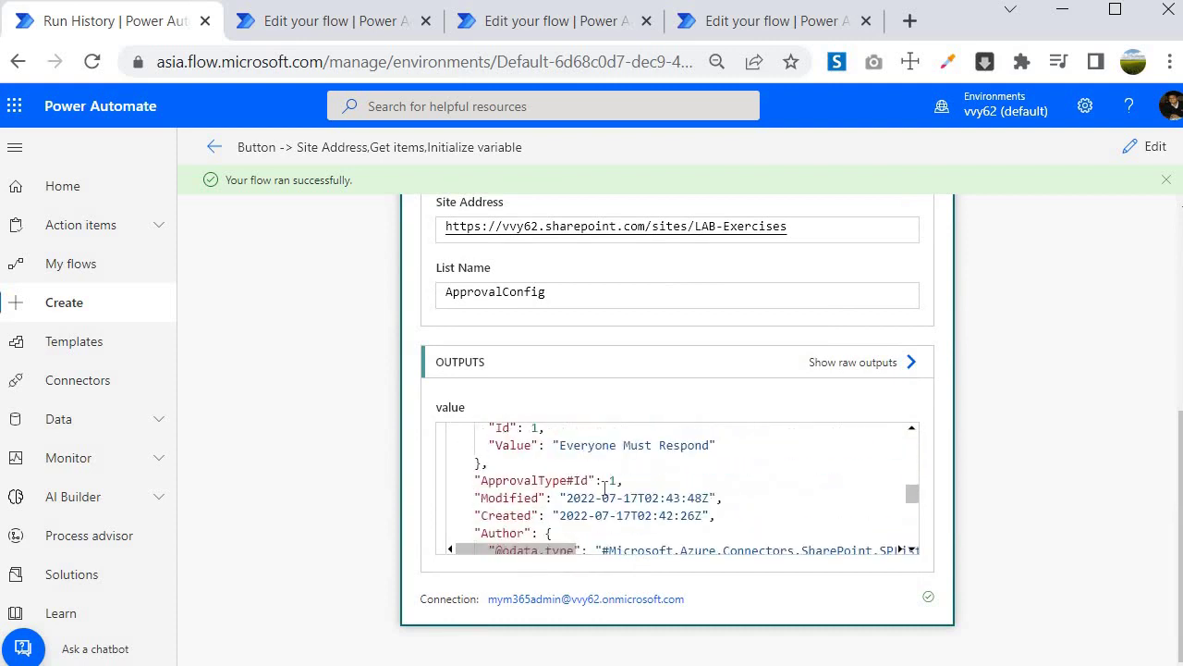
Compare the item values returned by Get items with the entries of the ApprovalConfig list in SharePoint.
scroll(608, 490, "down", 5)
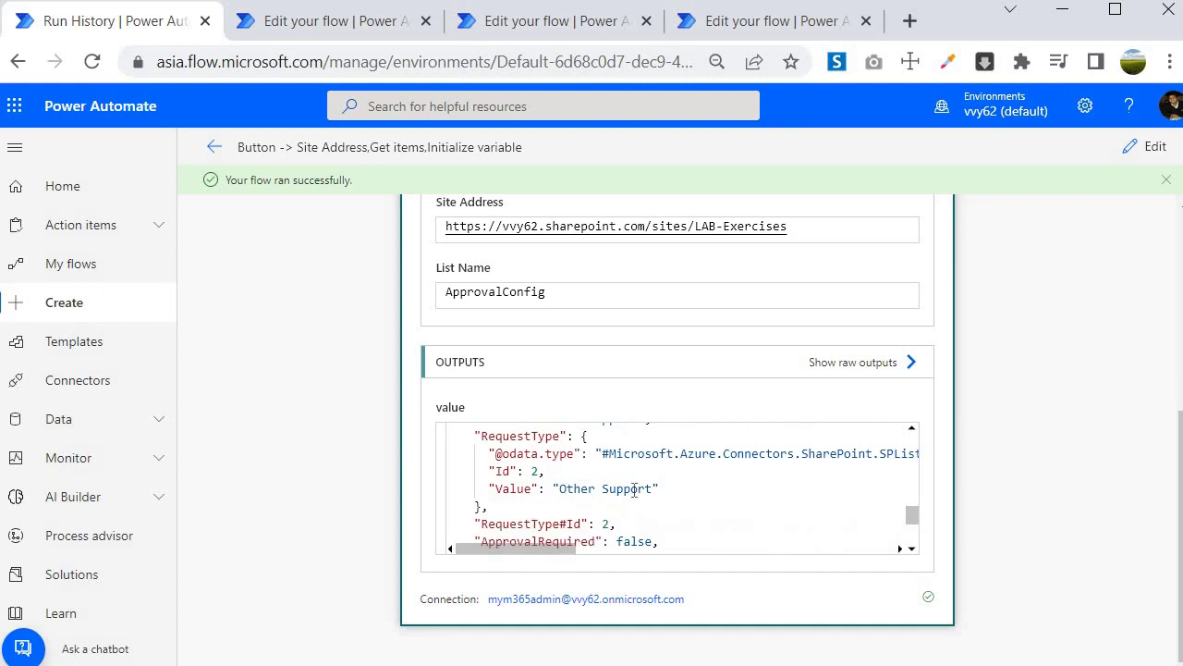
left_click_drag(558, 488, 546, 458)
scroll(558, 464, "up", 4)
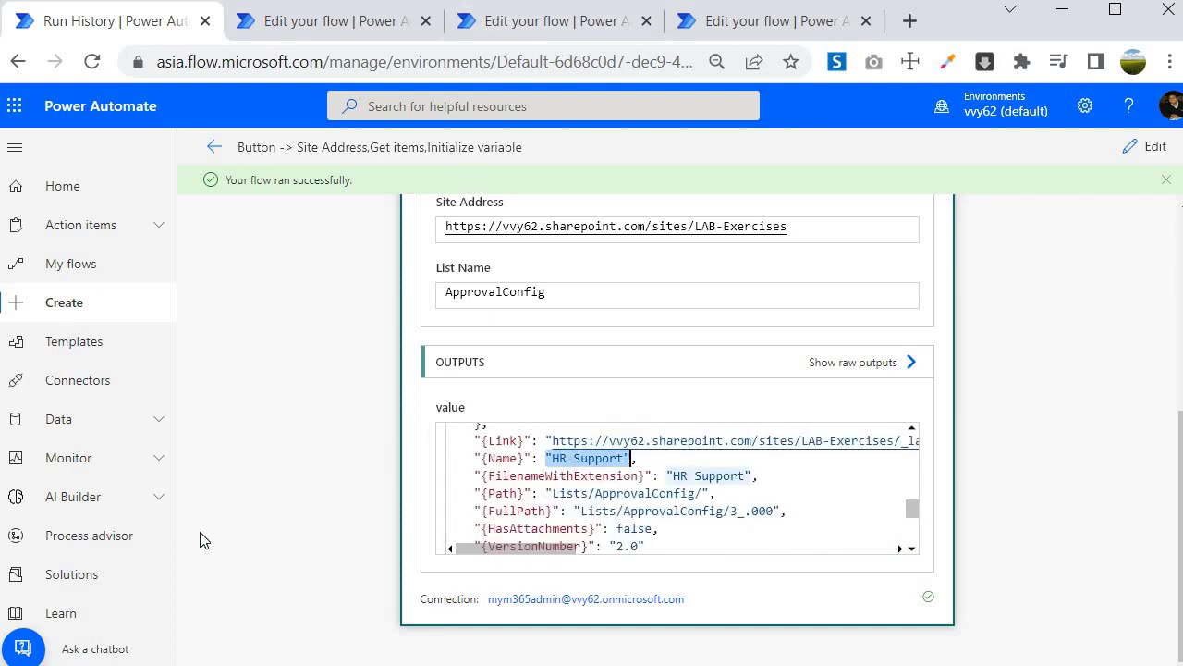
key("alt+Tab")
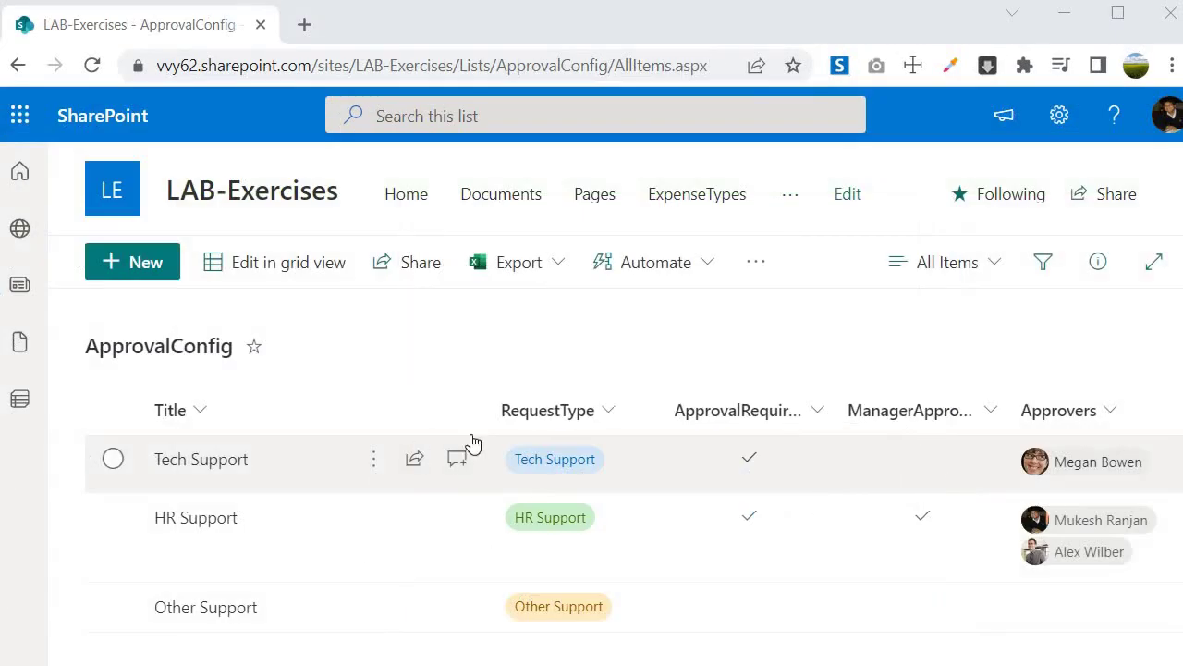
key("alt+Tab")
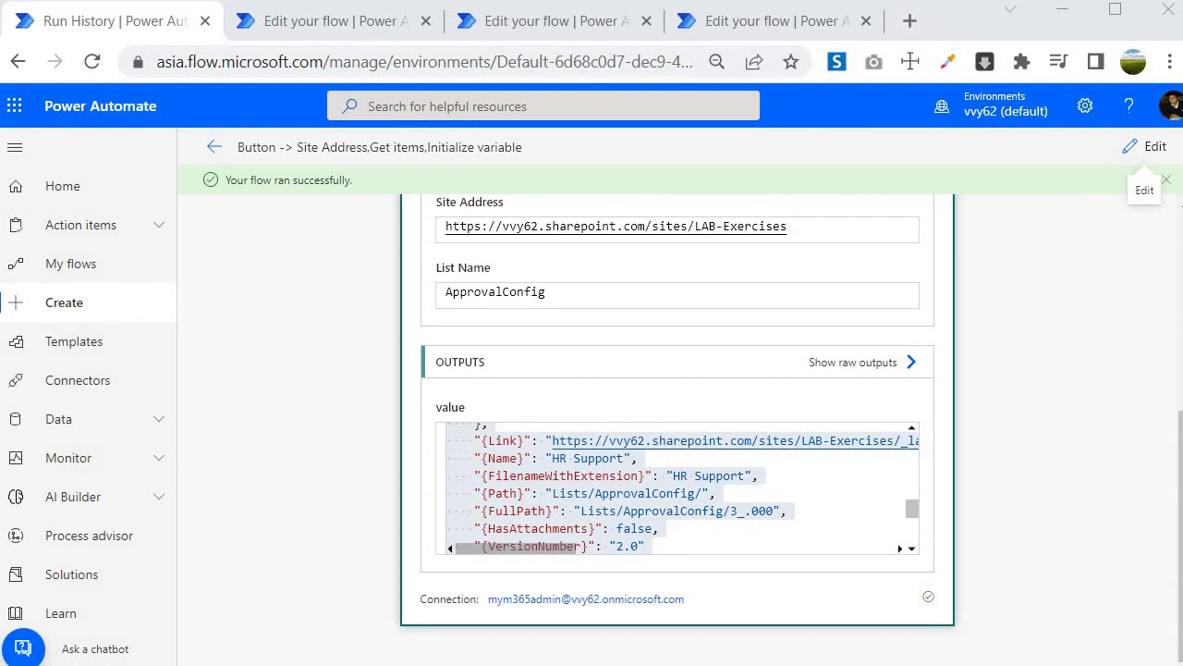
Reopen the flow for editing and add a SharePoint Update item action after Get items.
left_click(1147, 148)
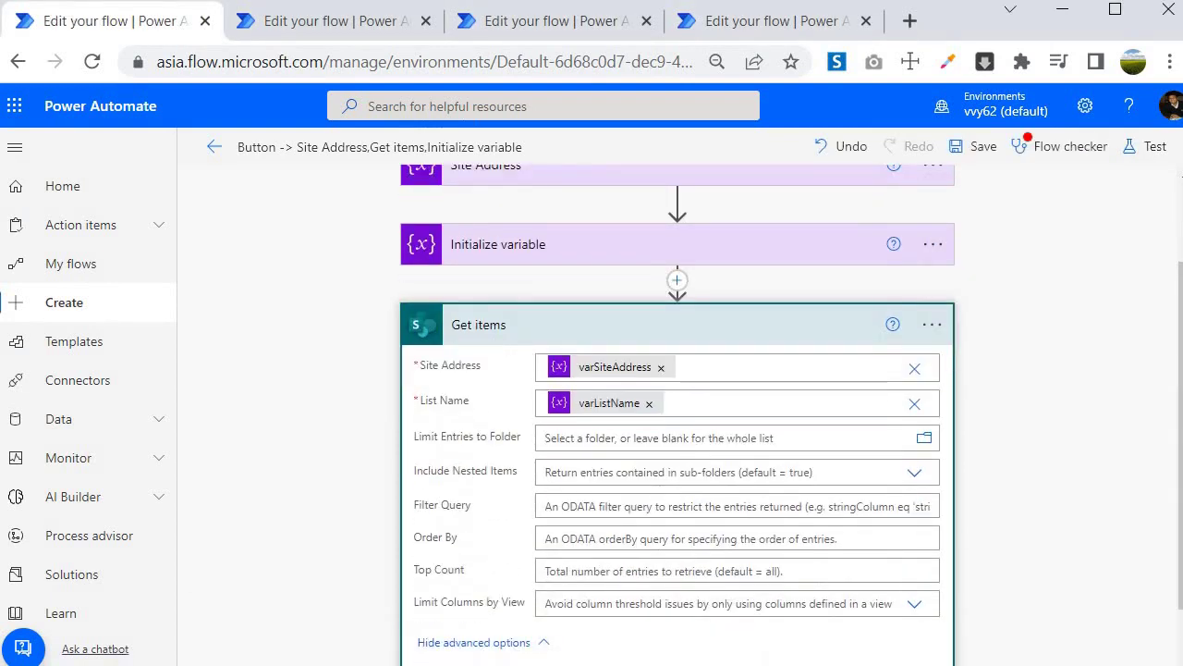
left_click(528, 336)
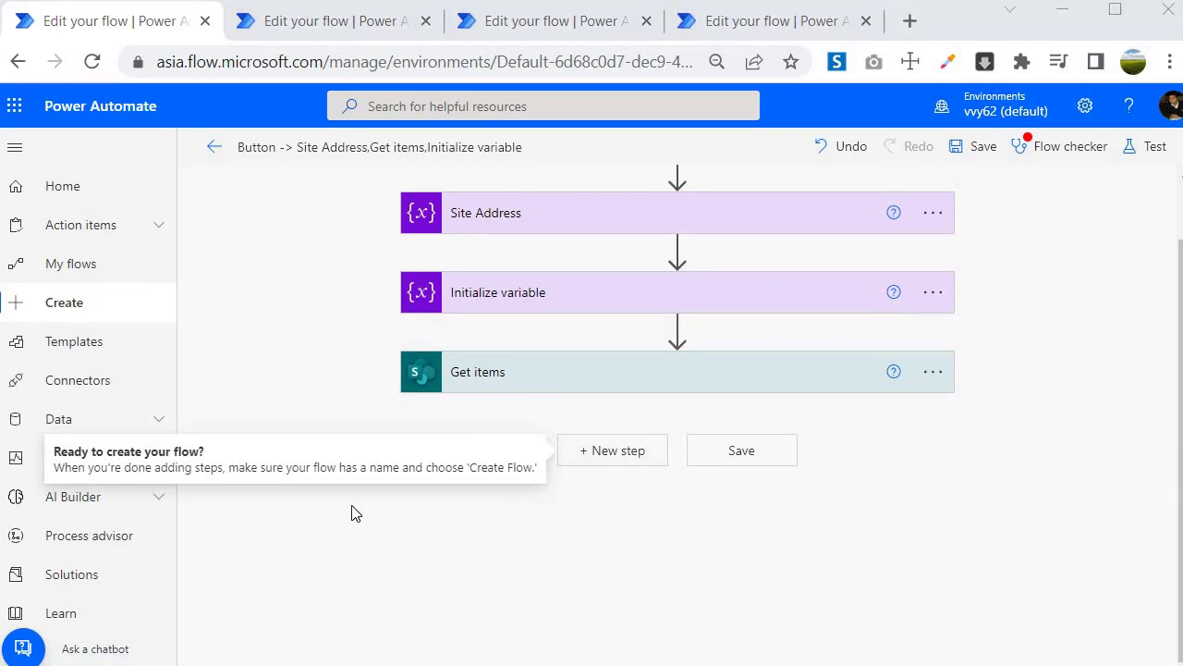
left_click(606, 453)
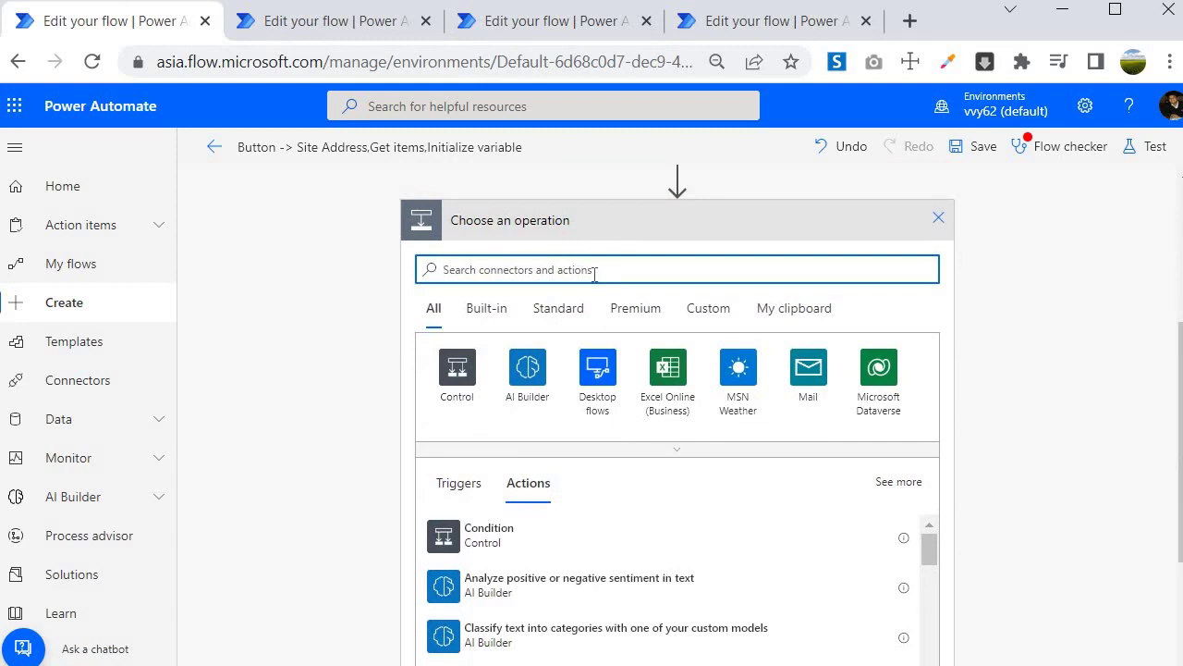
type("update item")
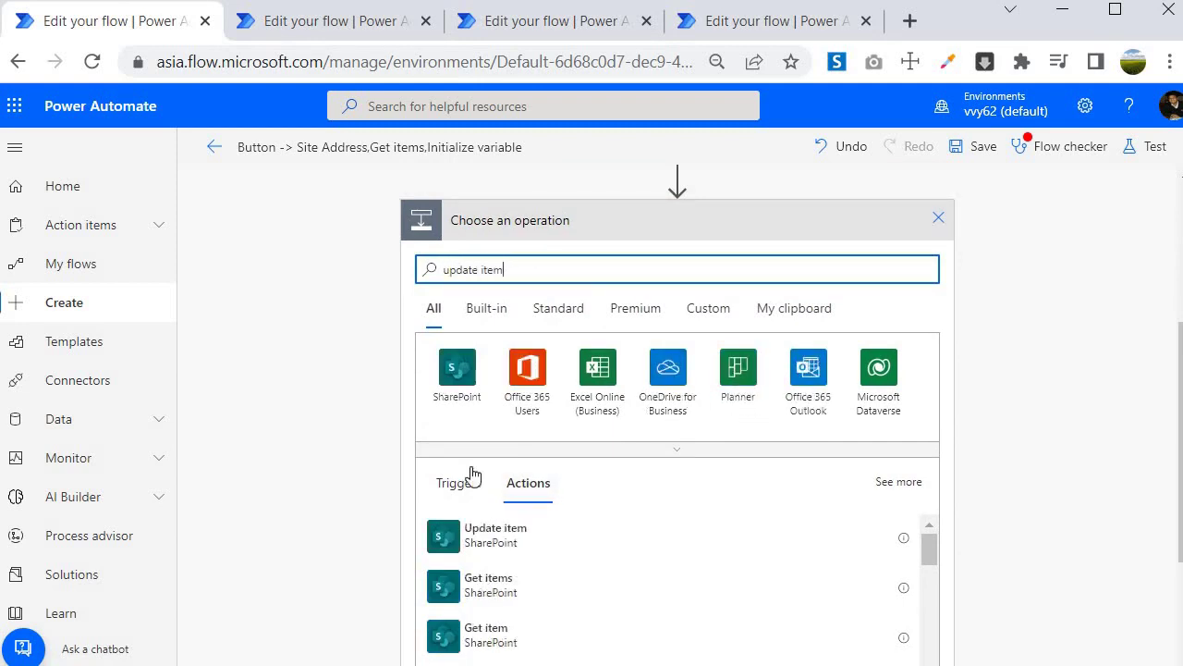
left_click(495, 535)
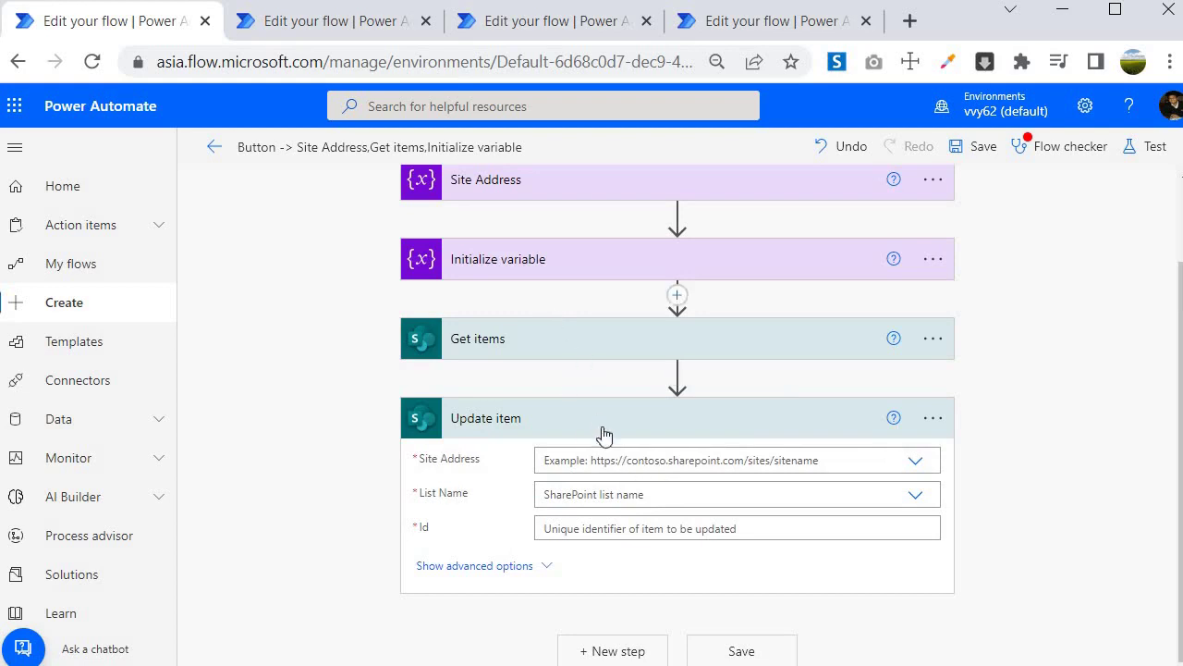
Set the Update item site address to a custom value holding the varSiteAddress variable.
left_click(763, 460)
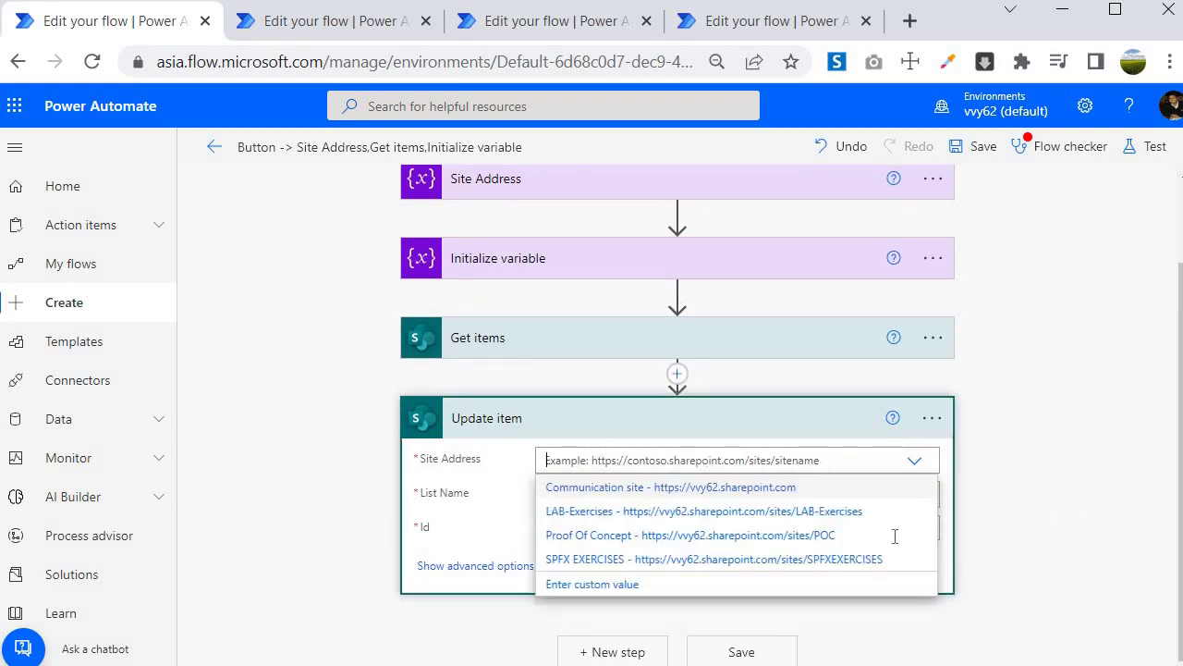
left_click(599, 584)
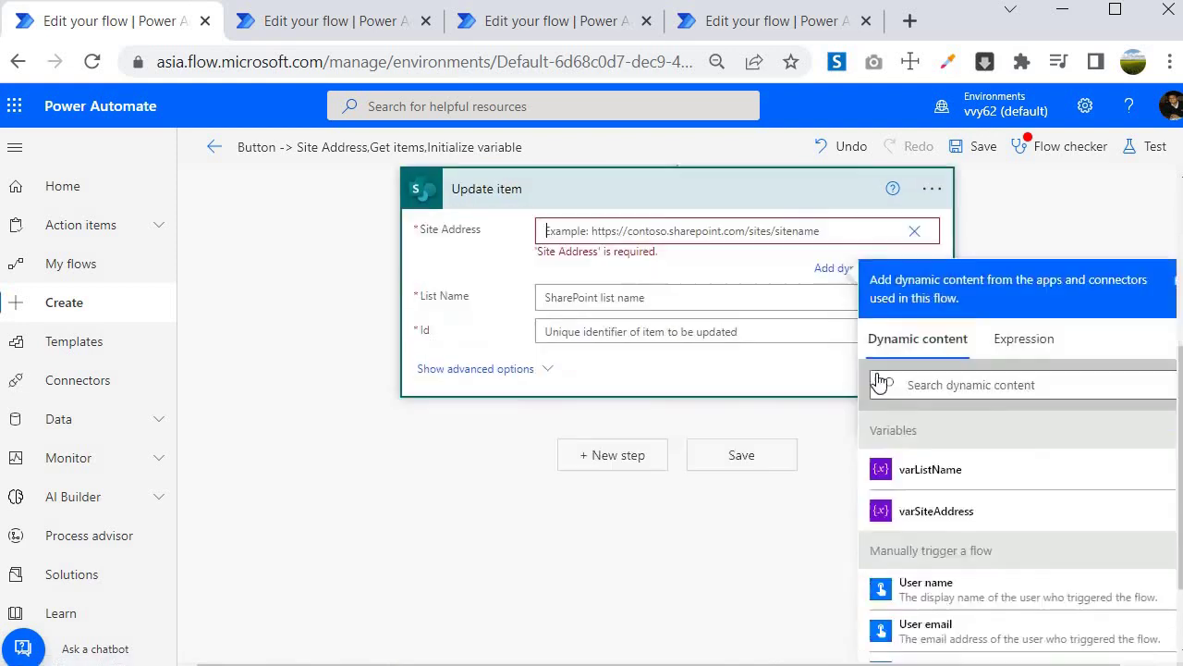
left_click(936, 402)
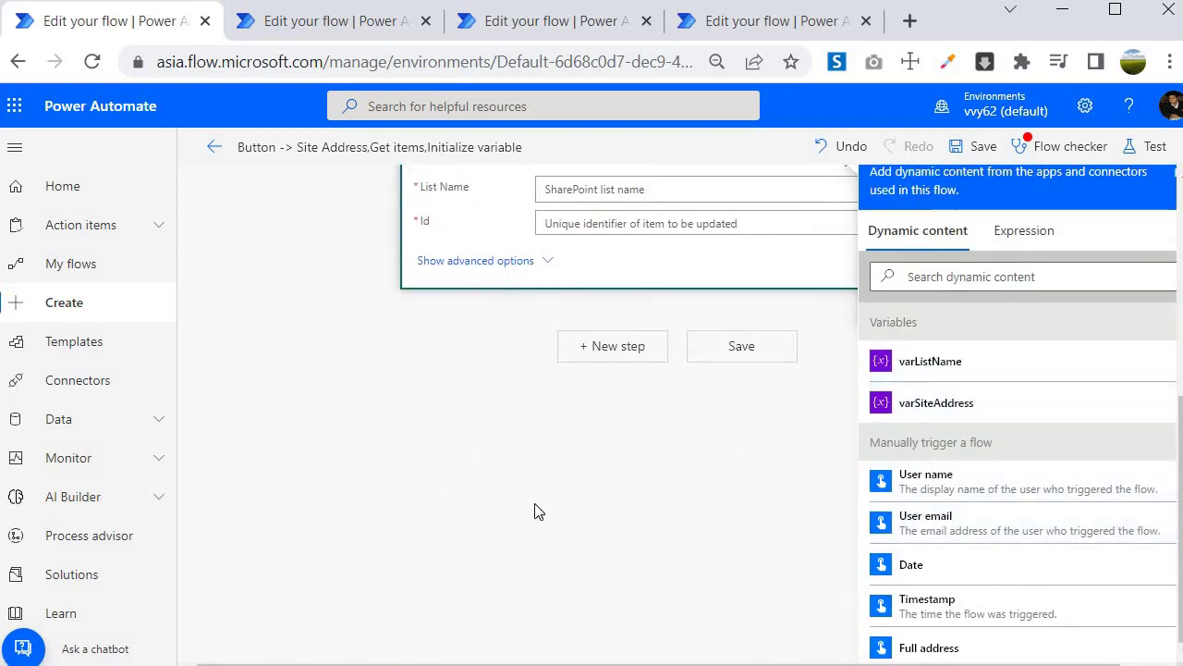
Set the Update item list name to a custom value holding the varListName variable.
scroll(494, 509, "up", 3)
left_click(798, 493)
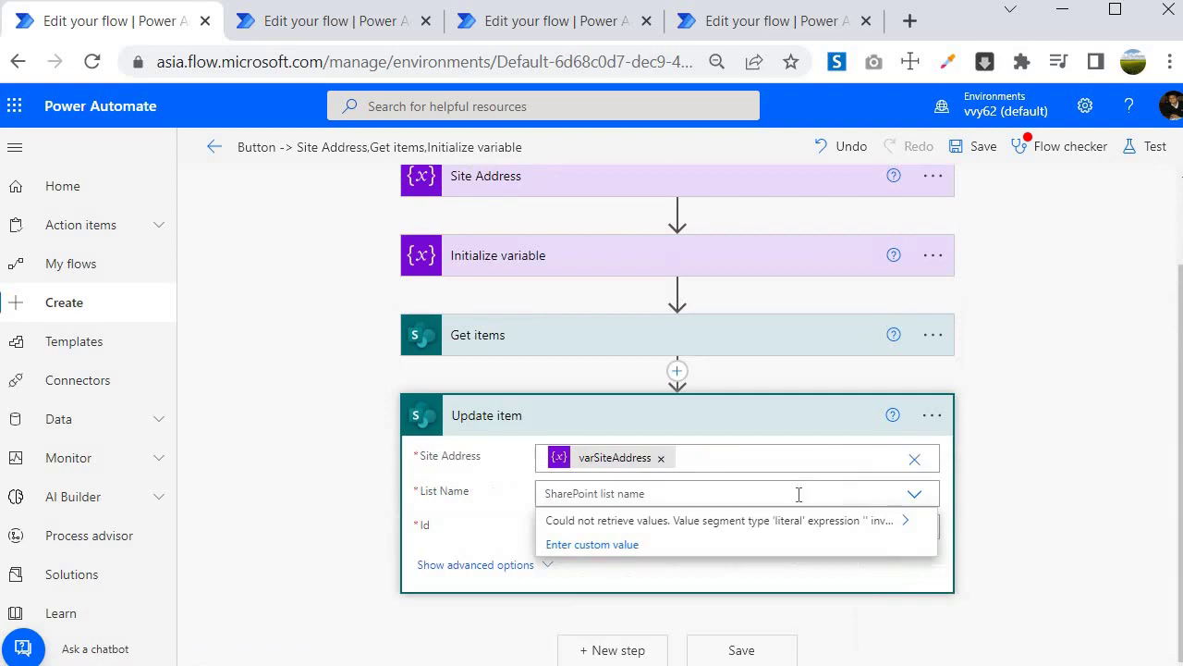
left_click(573, 553)
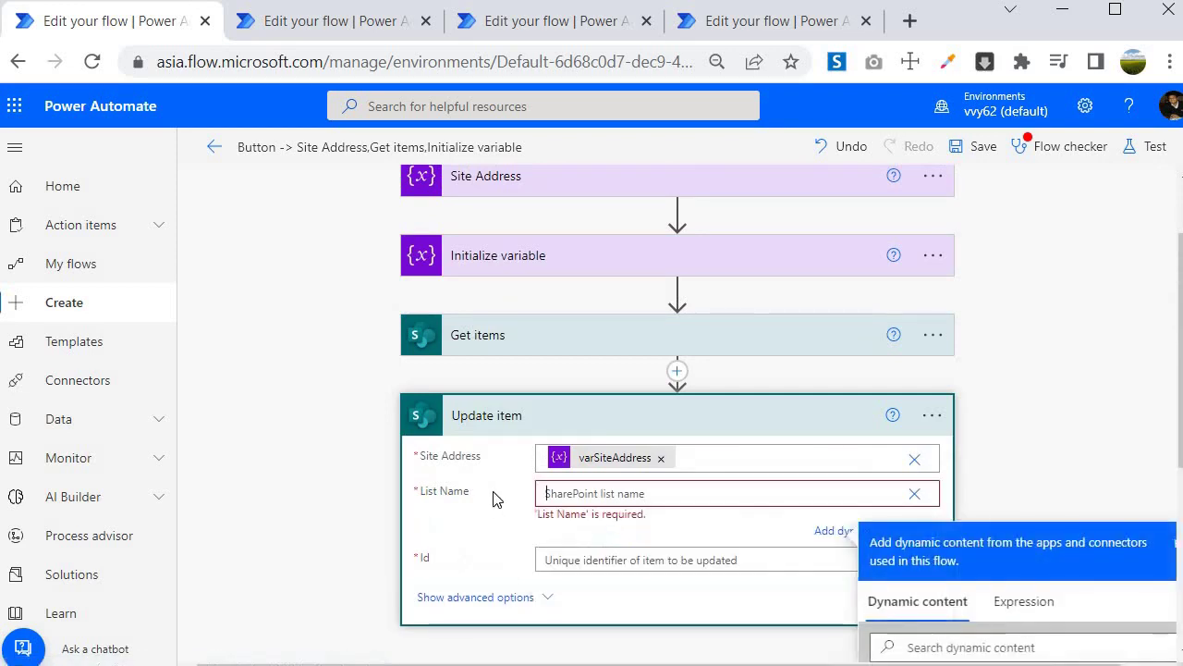
scroll(425, 417, "down", 3)
scroll(478, 515, "up", 3)
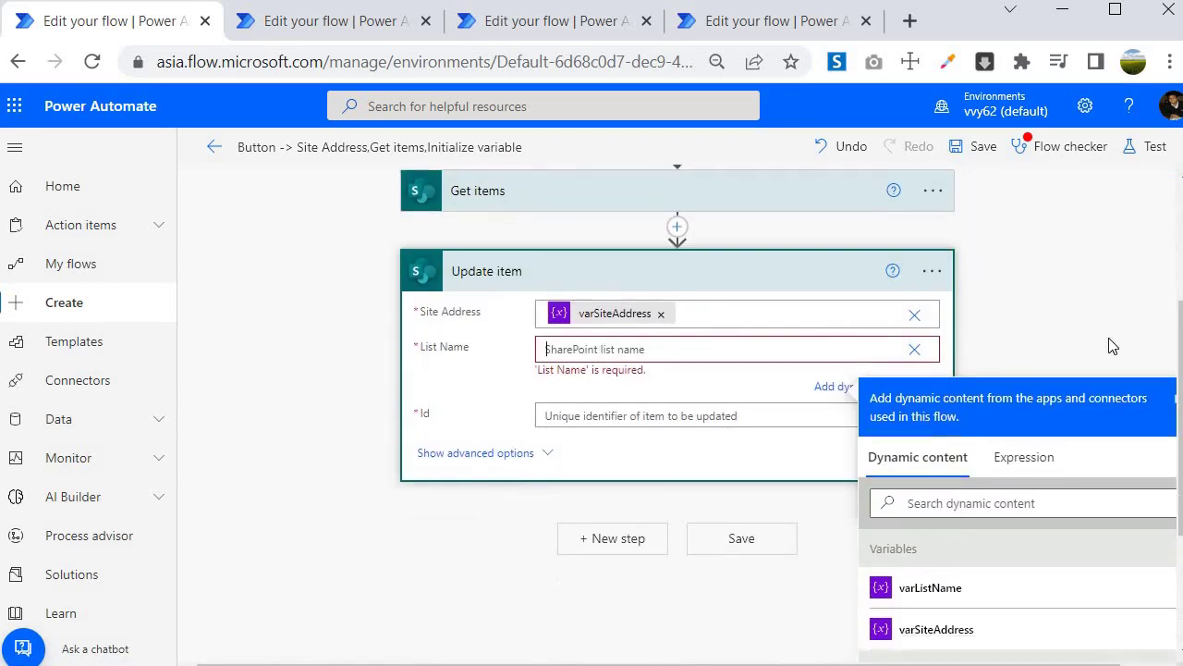
scroll(1036, 343, "down", 3)
left_click(921, 397)
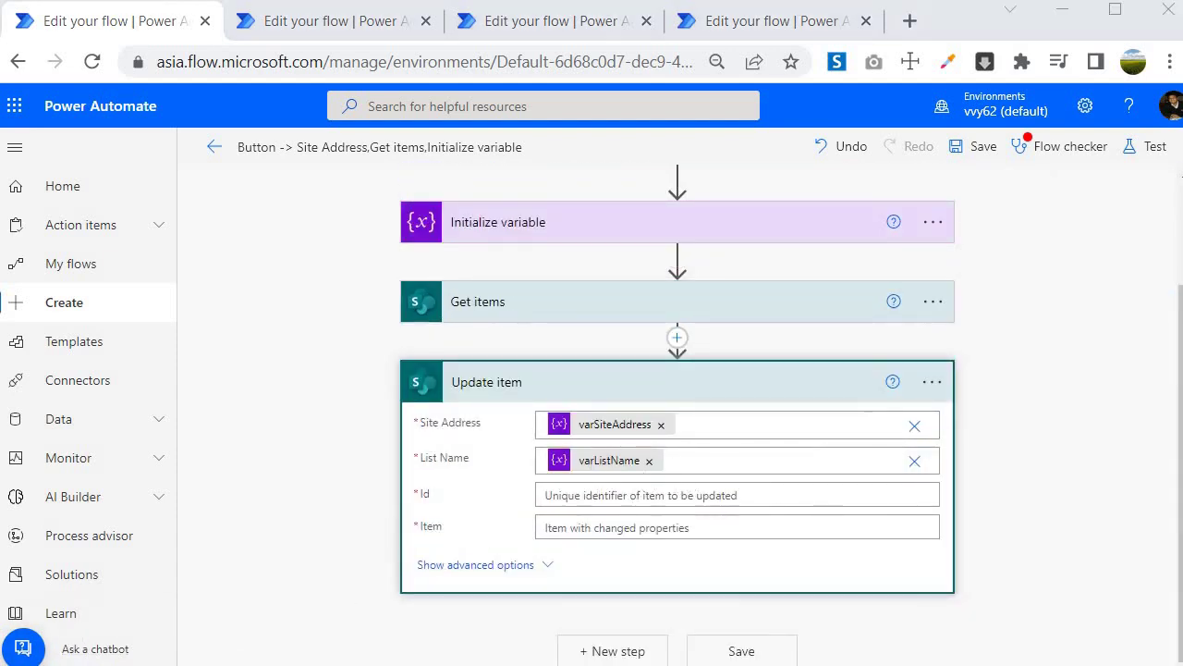
Set the Id of the item to update to 2.
left_click(560, 494)
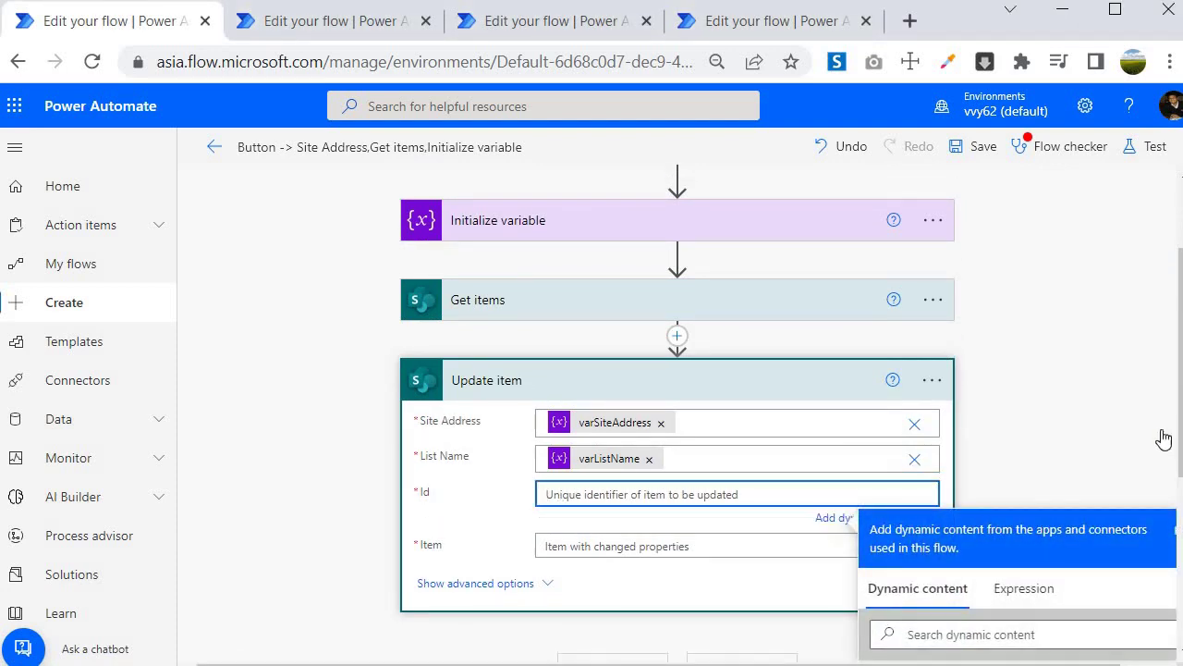
scroll(595, 439, "down", 3)
scroll(666, 421, "up", 2)
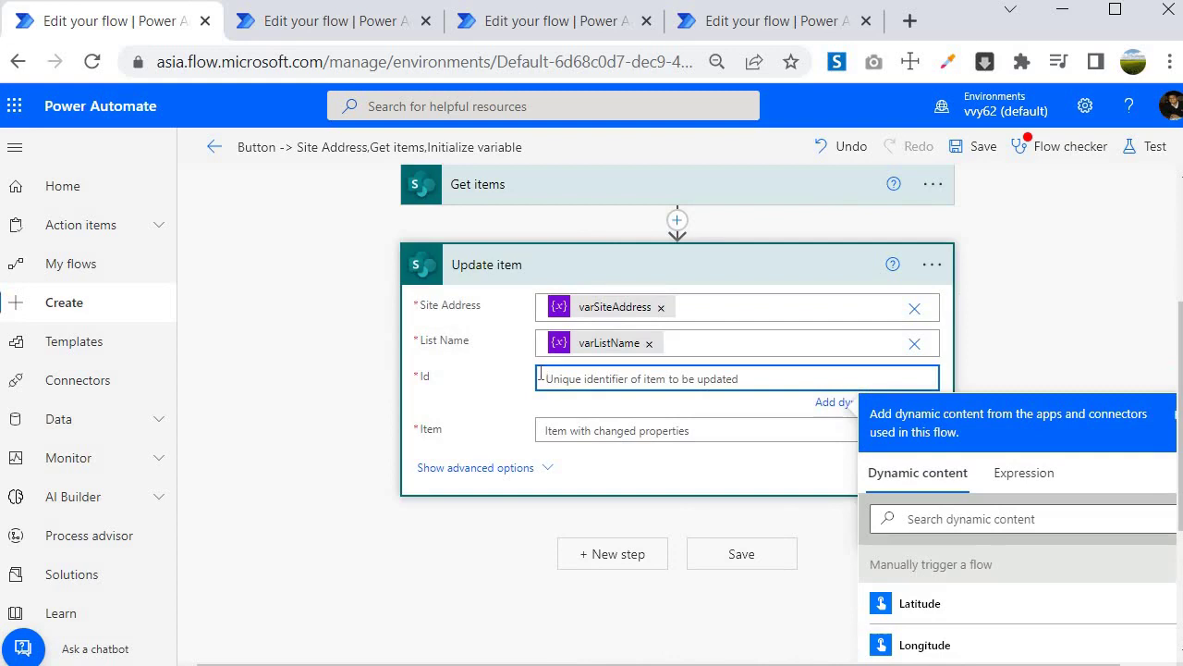
type("2")
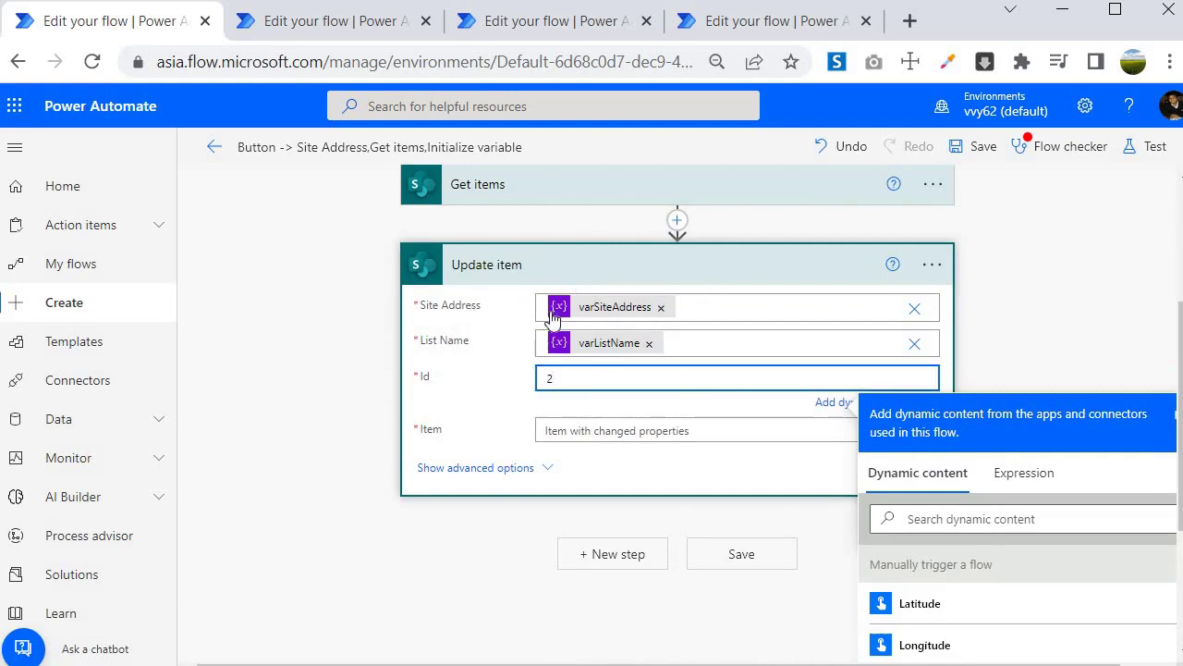
Enter a JSON object for Item in Update item that sets "Title" to "New Tech Support", checking the ApprovalConfig list for the current title.
left_click(600, 434)
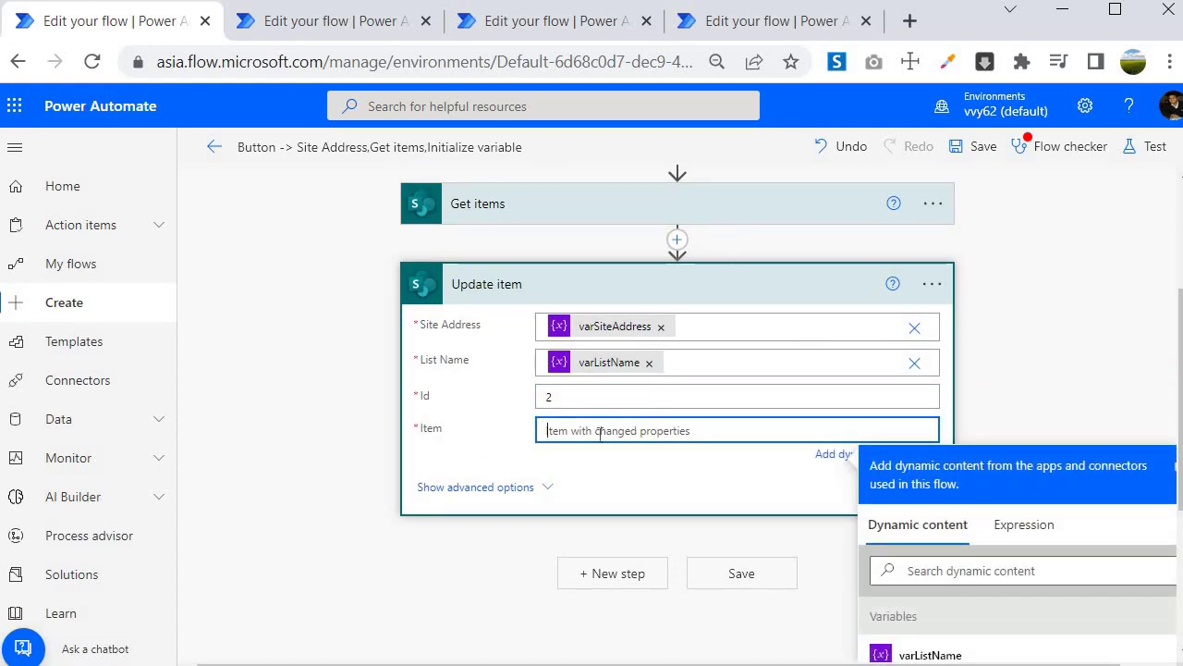
type("{}")
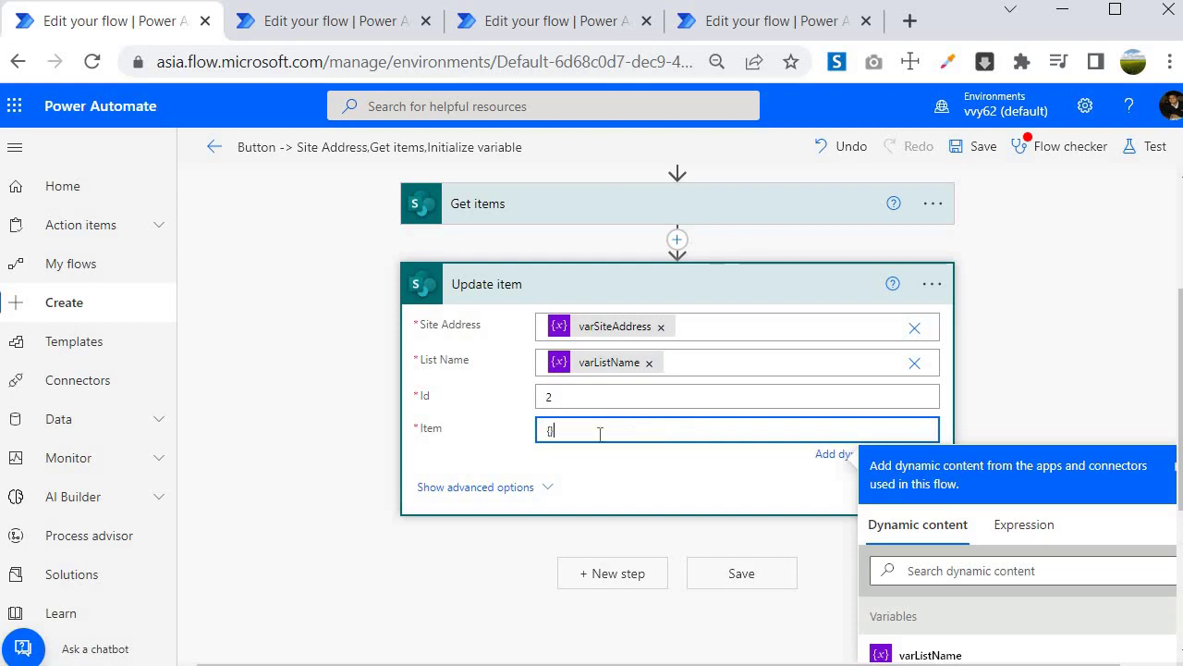
key("Return")
key("Return")
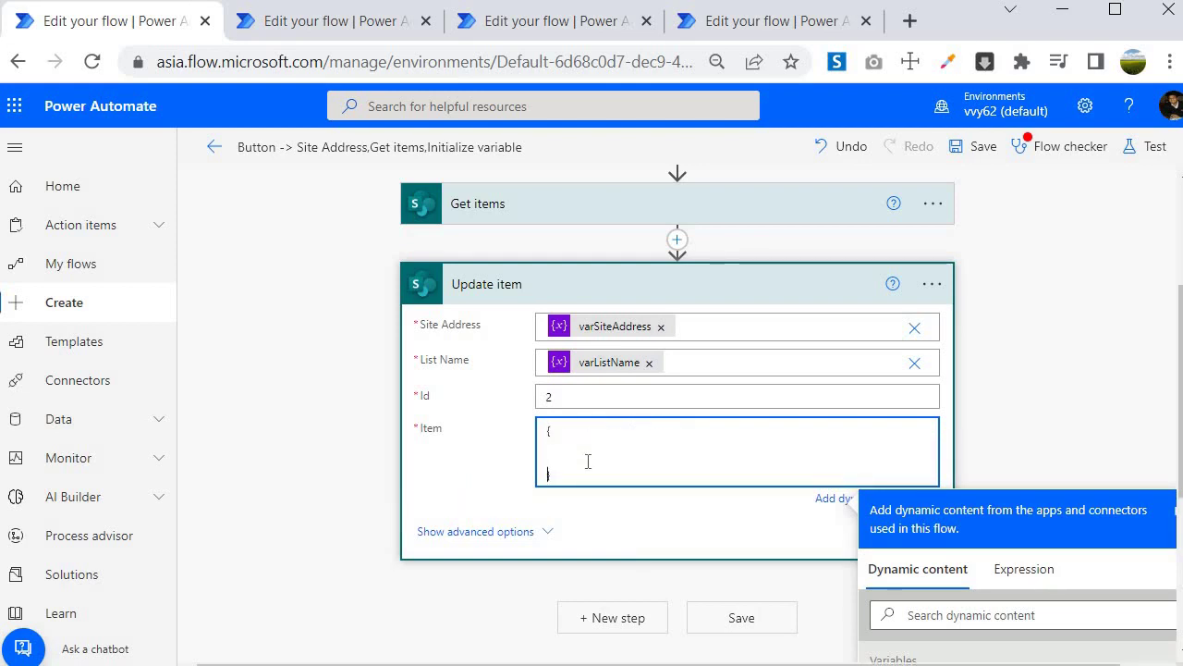
type("\"Title\"")
left_click(606, 454)
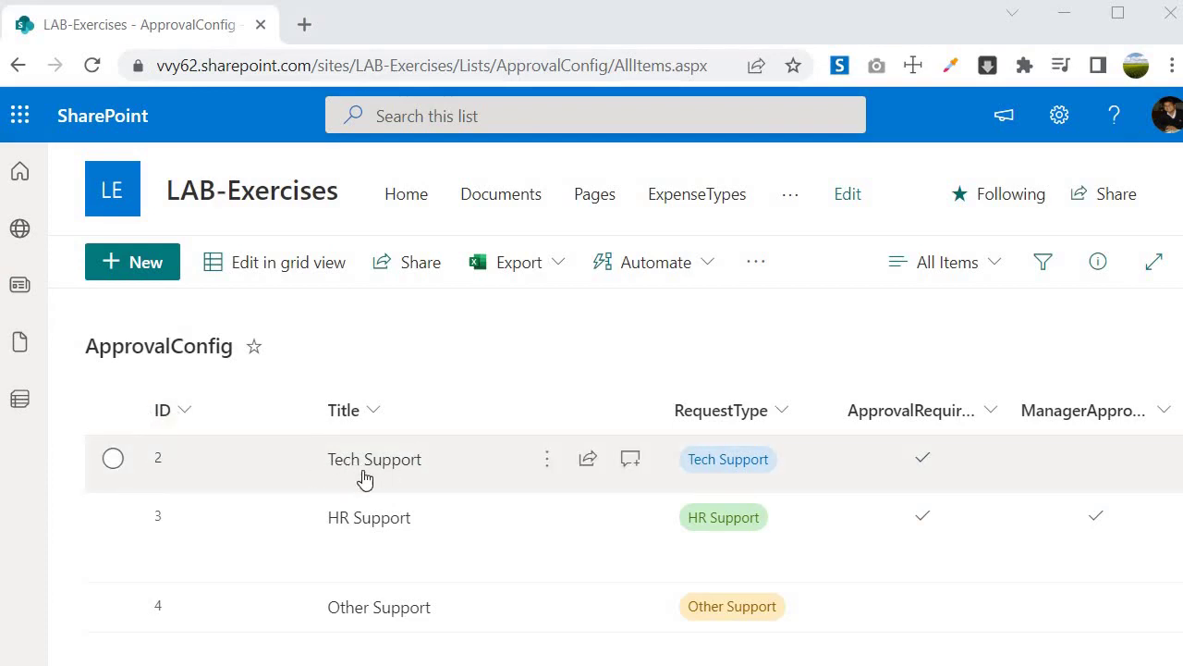
key("alt+Tab")
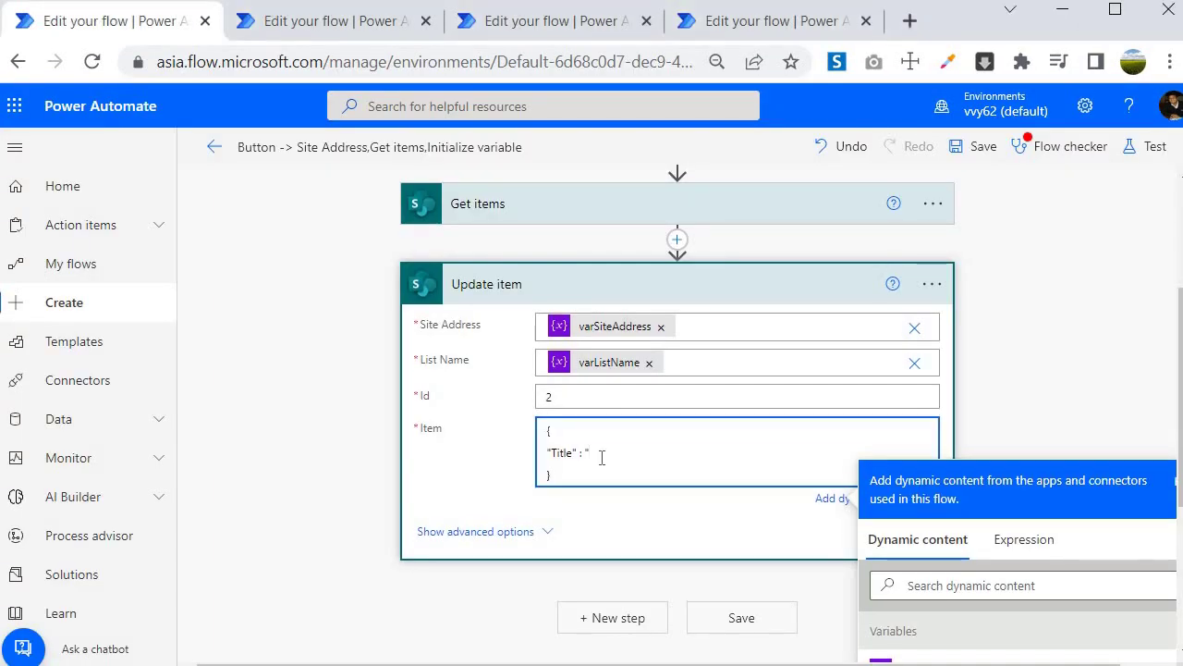
type("Tech Support\"")
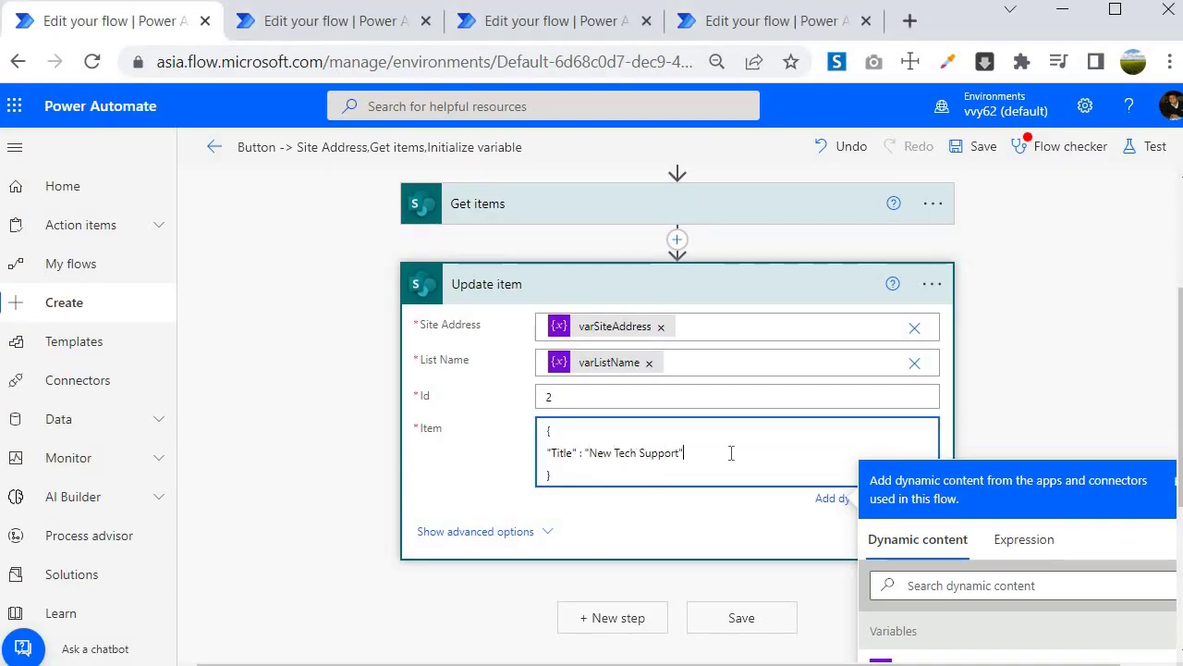
Save the flow with its Update item action and run it again as a manual test.
left_click(977, 150)
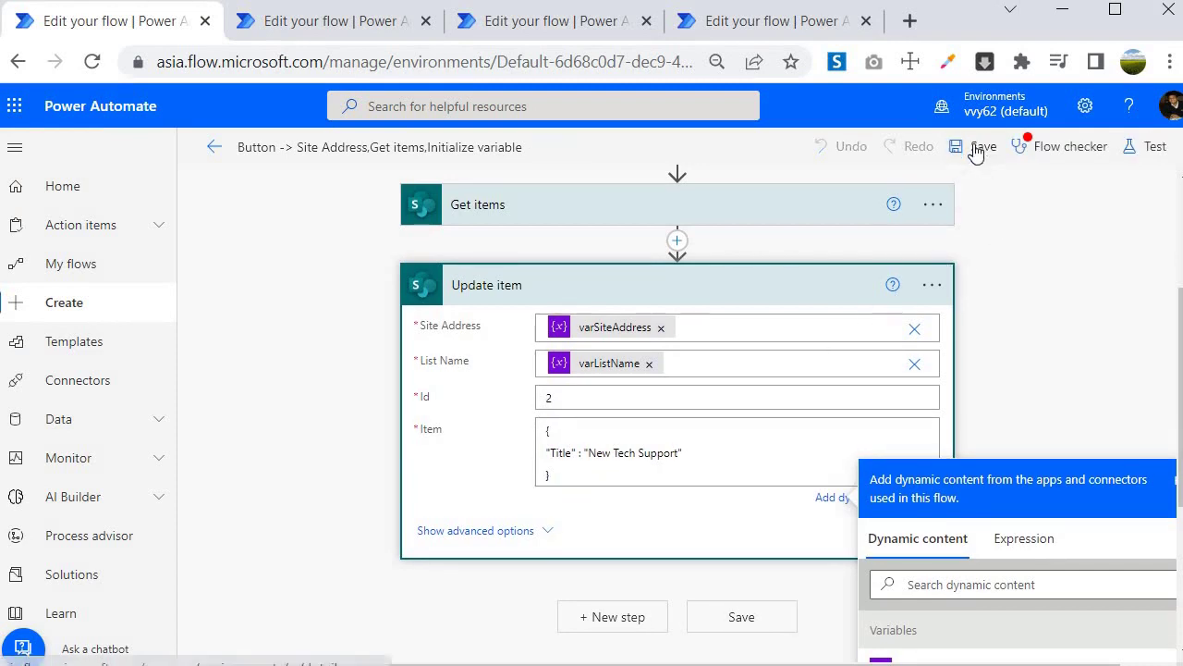
left_click(1071, 146)
left_click(1167, 159)
left_click(1151, 146)
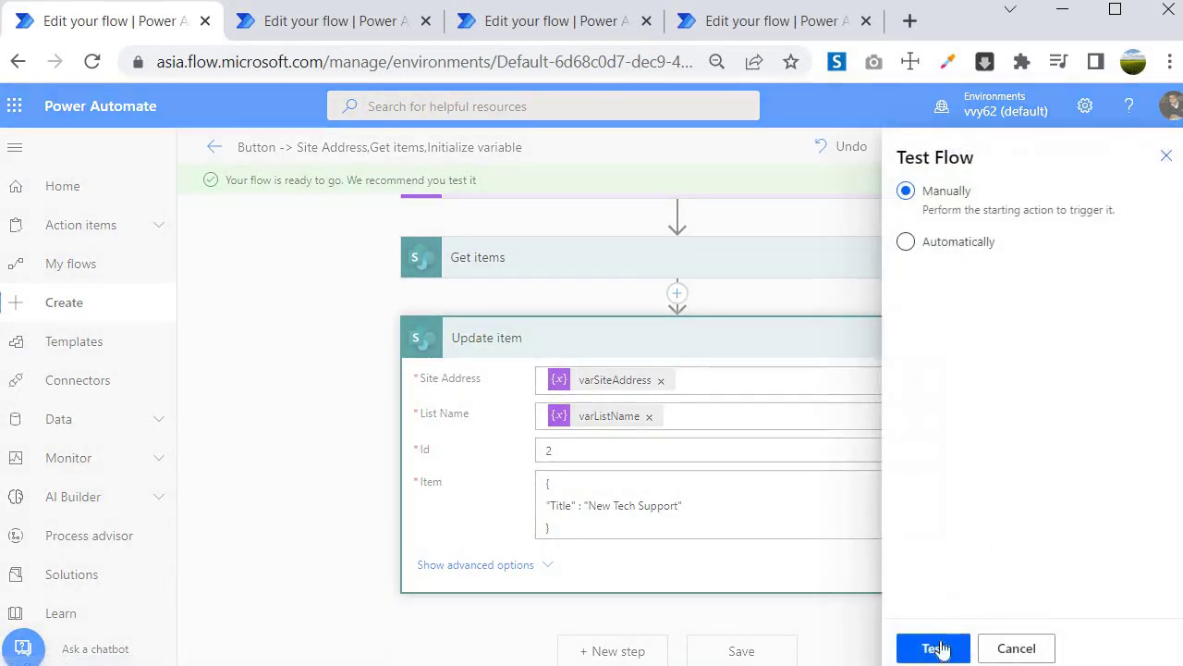
left_click(941, 648)
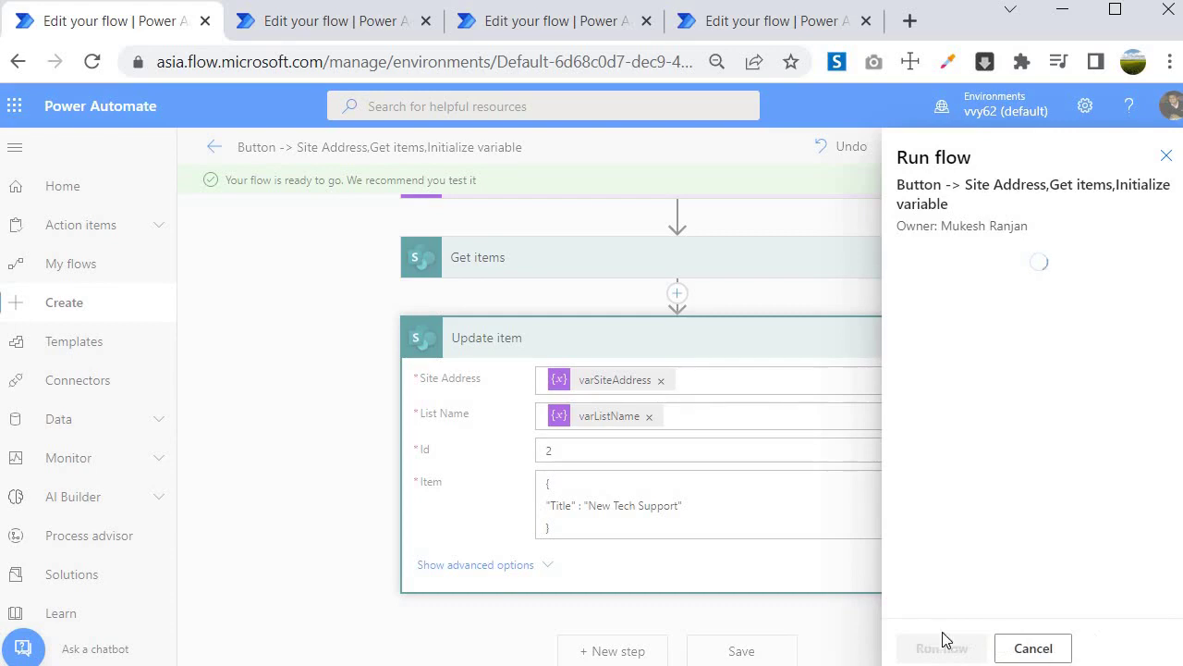
left_click(940, 648)
Examine the action results and the Site Address variable's inputs in the flow run, and return to editing the flow.
scroll(475, 365, "down", 1)
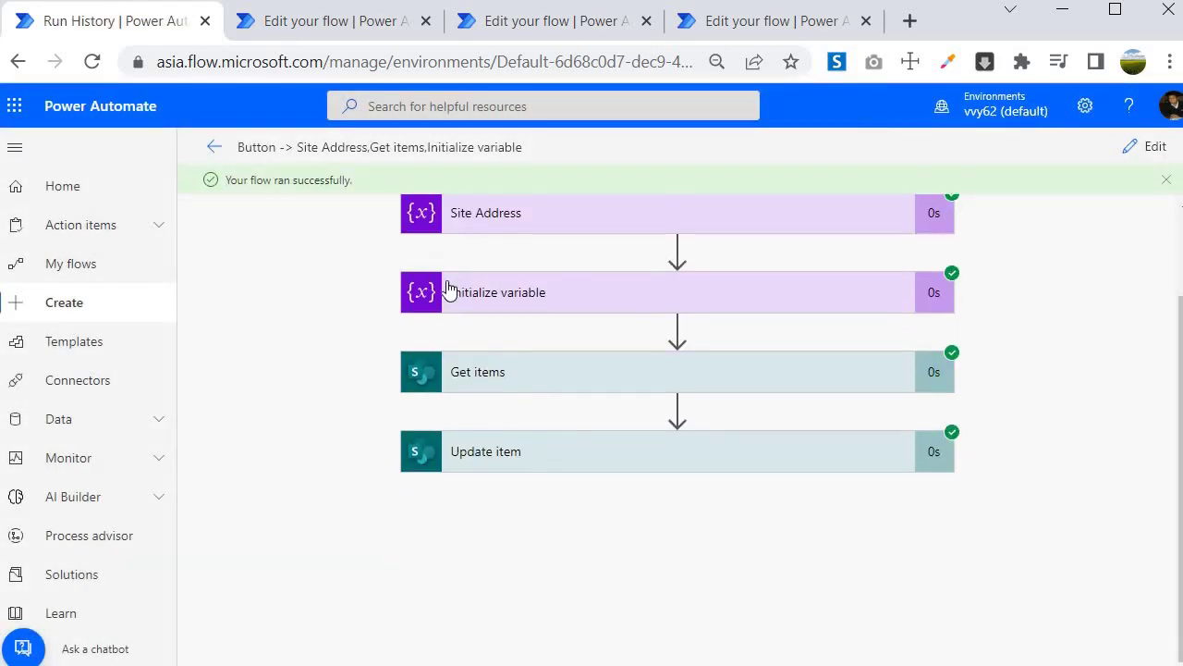
scroll(447, 289, "up", 1)
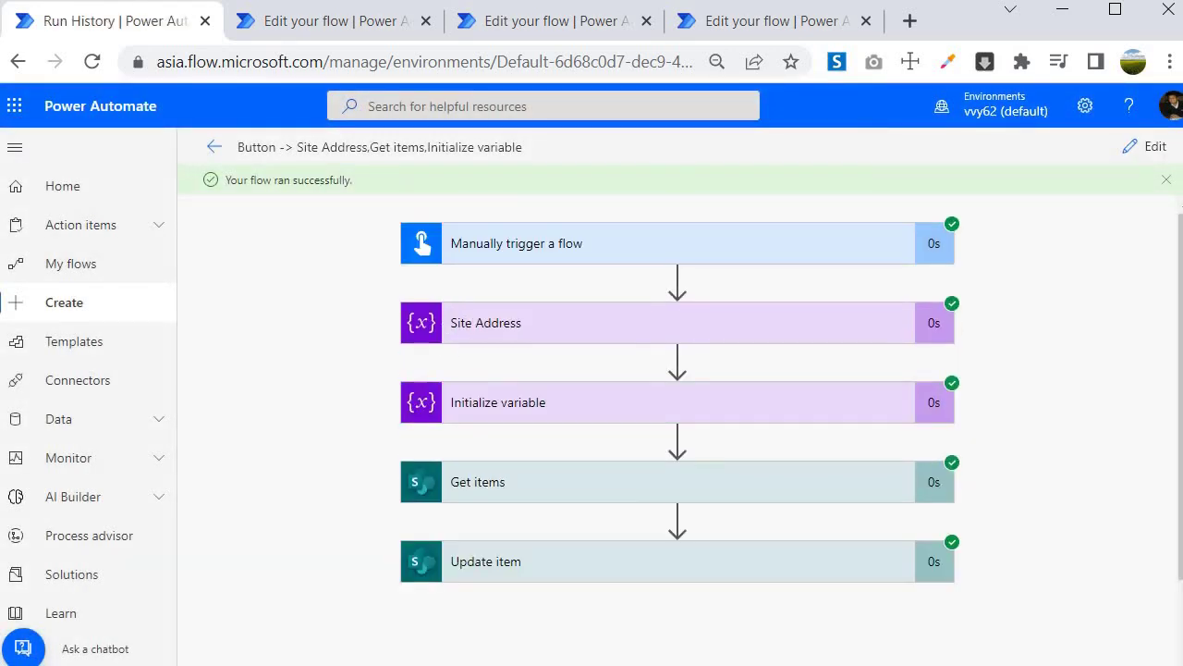
left_click(479, 488)
scroll(404, 416, "down", 4)
scroll(436, 388, "up", 3)
left_click(423, 394)
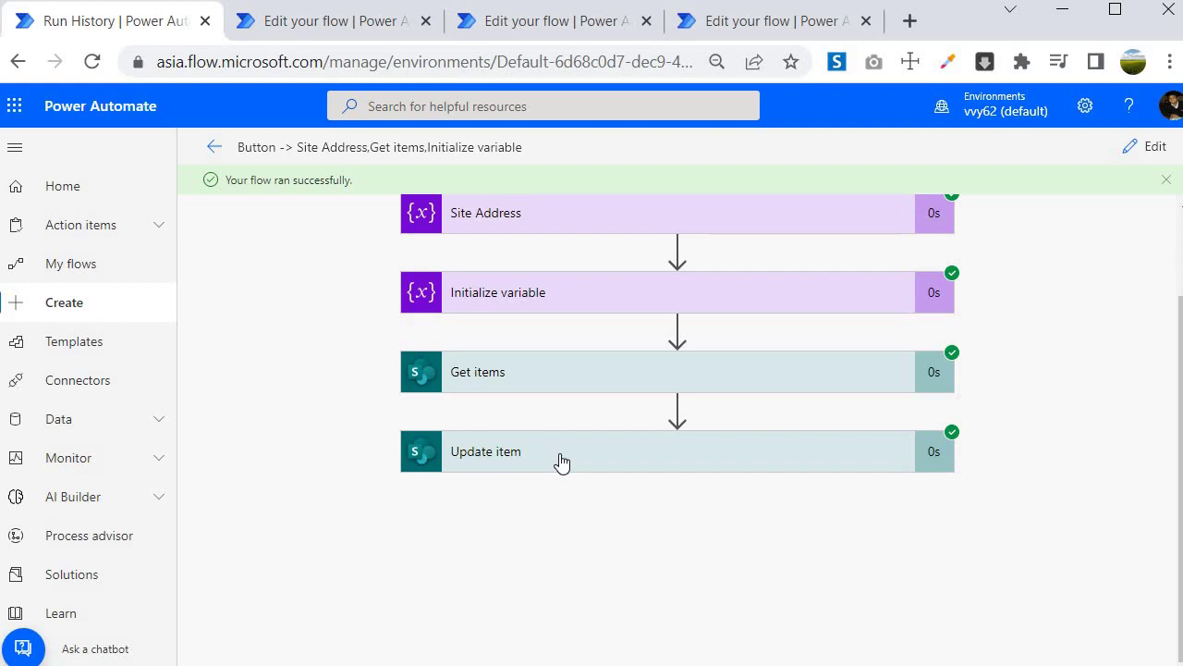
scroll(561, 461, "up", 2)
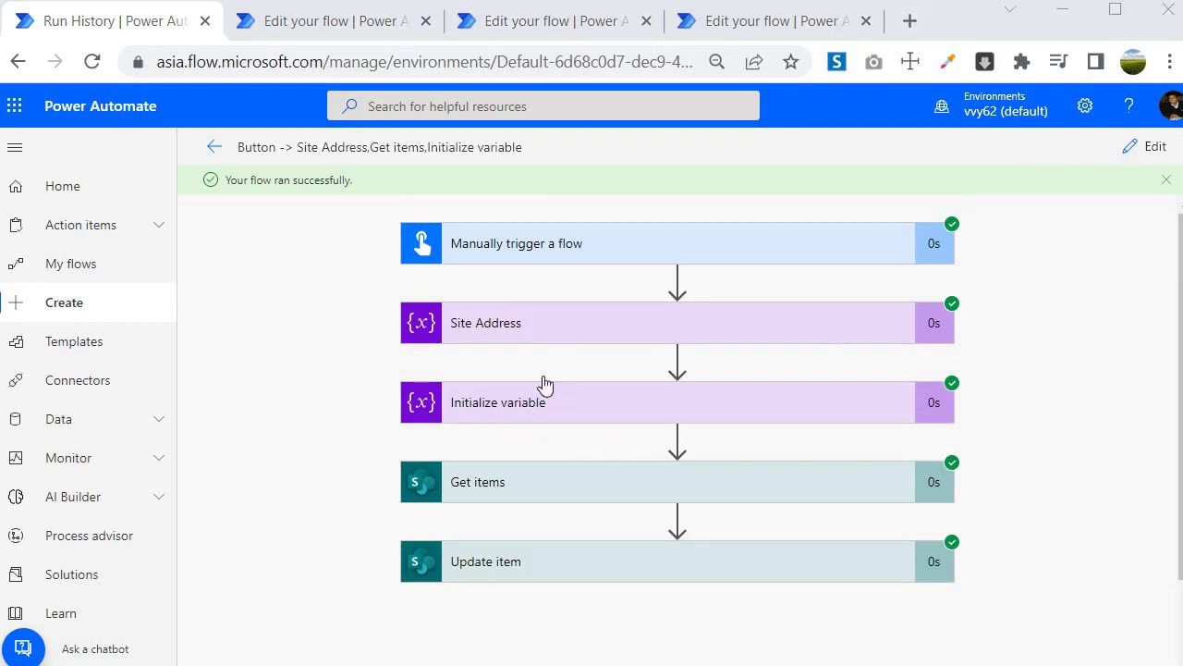
left_click(534, 336)
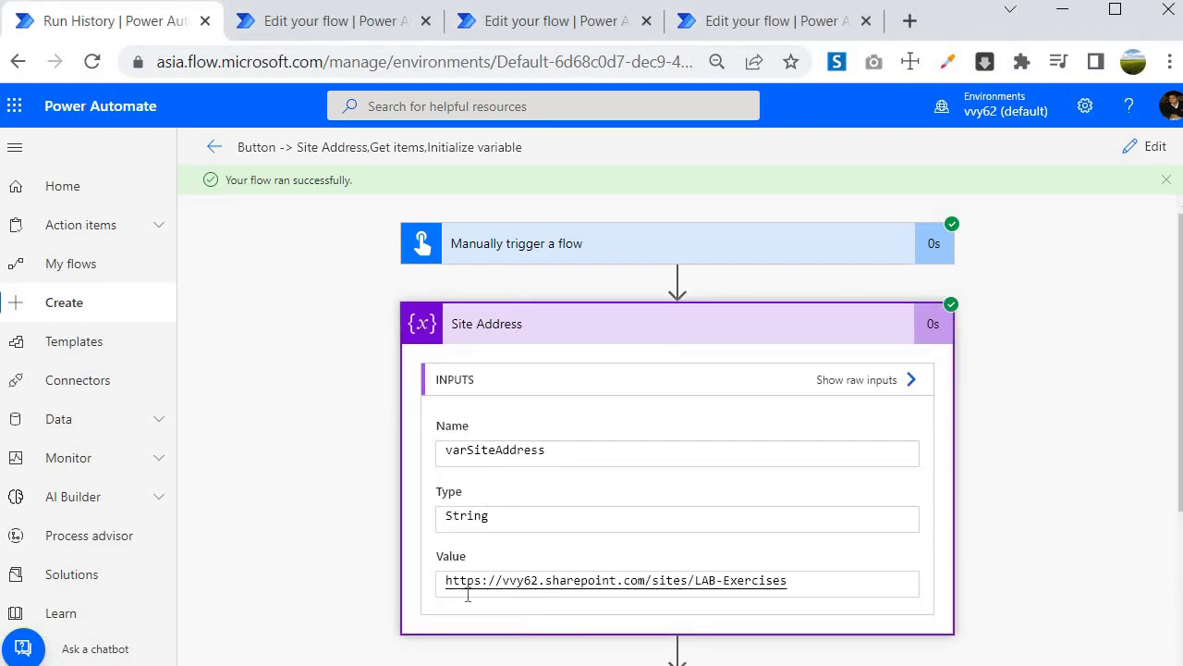
left_click(1147, 146)
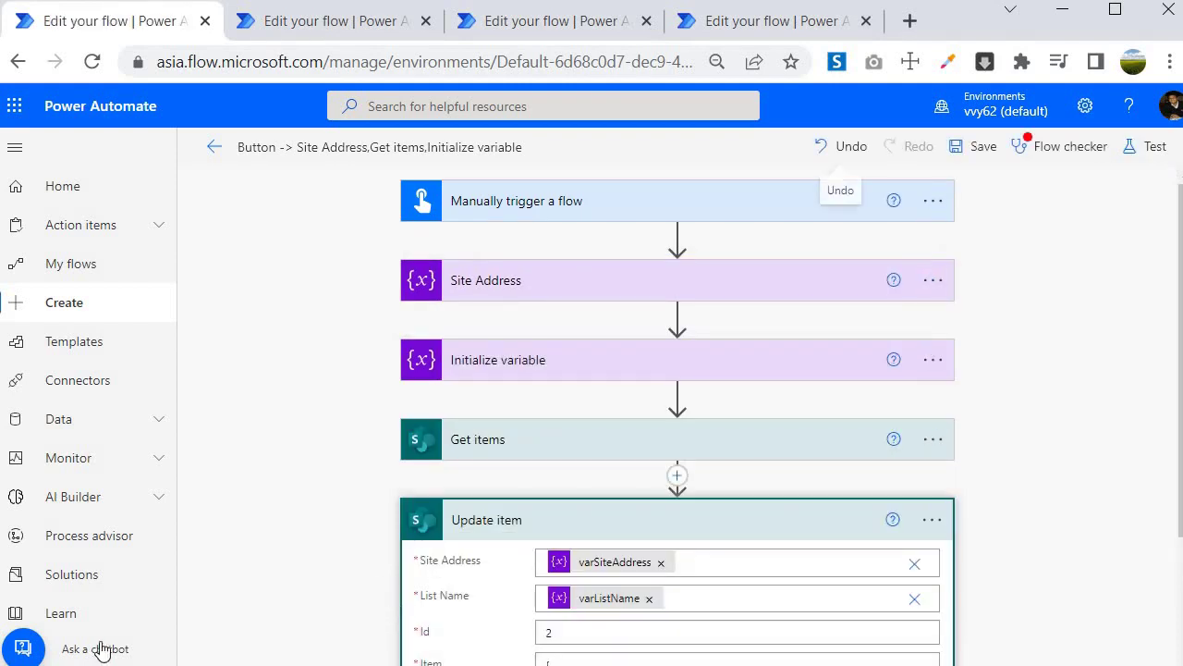
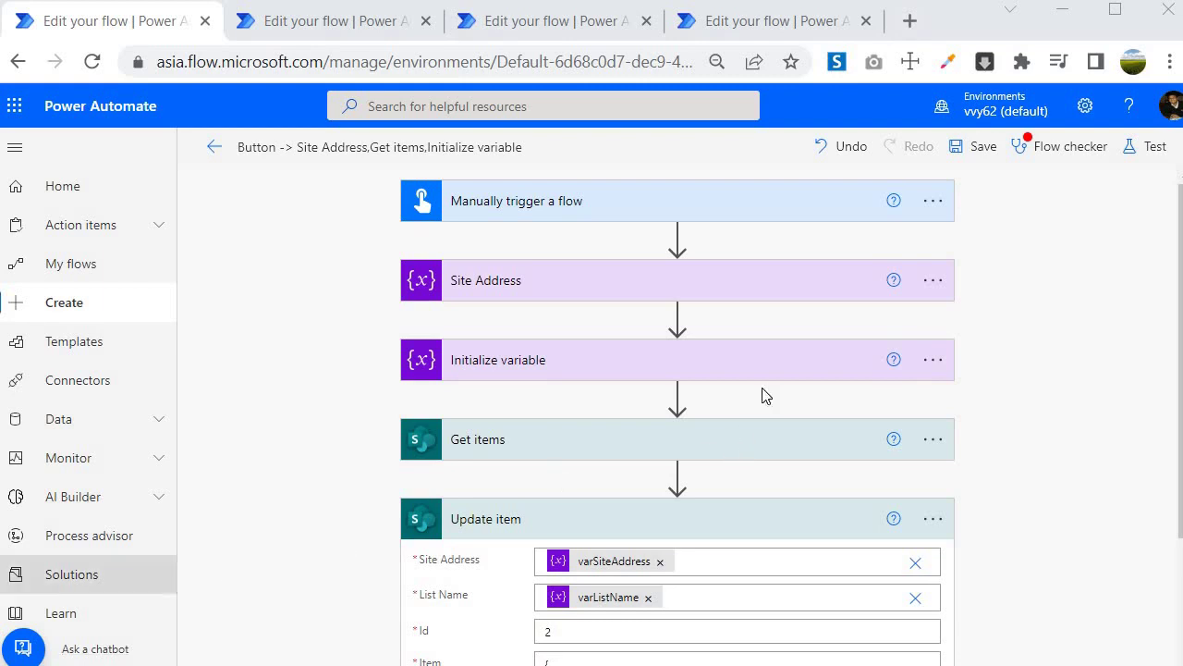
Insert a new Initialize variable action between the existing Initialize variable action and Get items.
left_click(678, 398)
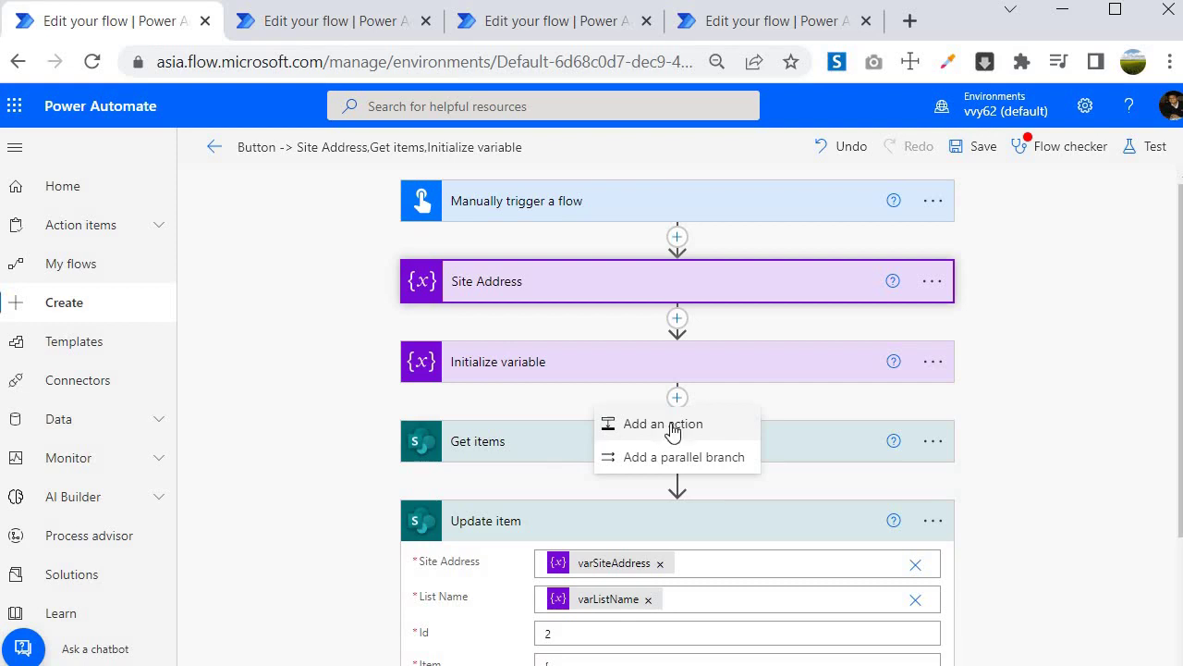
left_click(673, 433)
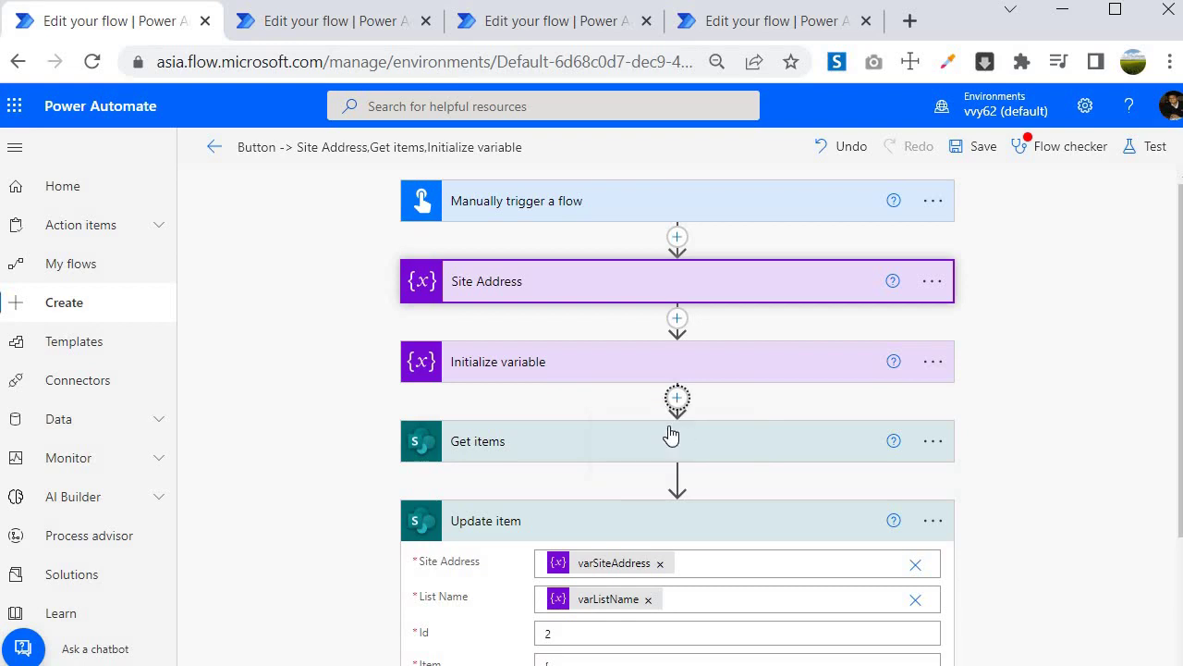
type("variable")
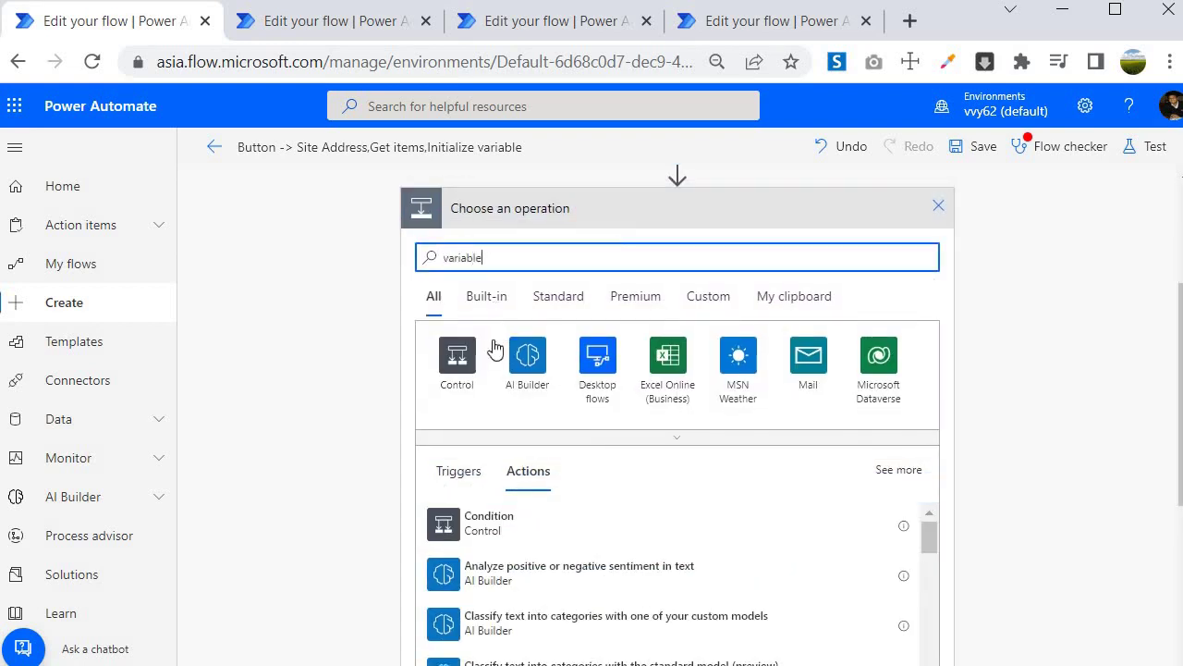
scroll(382, 388, "down", 1)
scroll(381, 389, "down", 1)
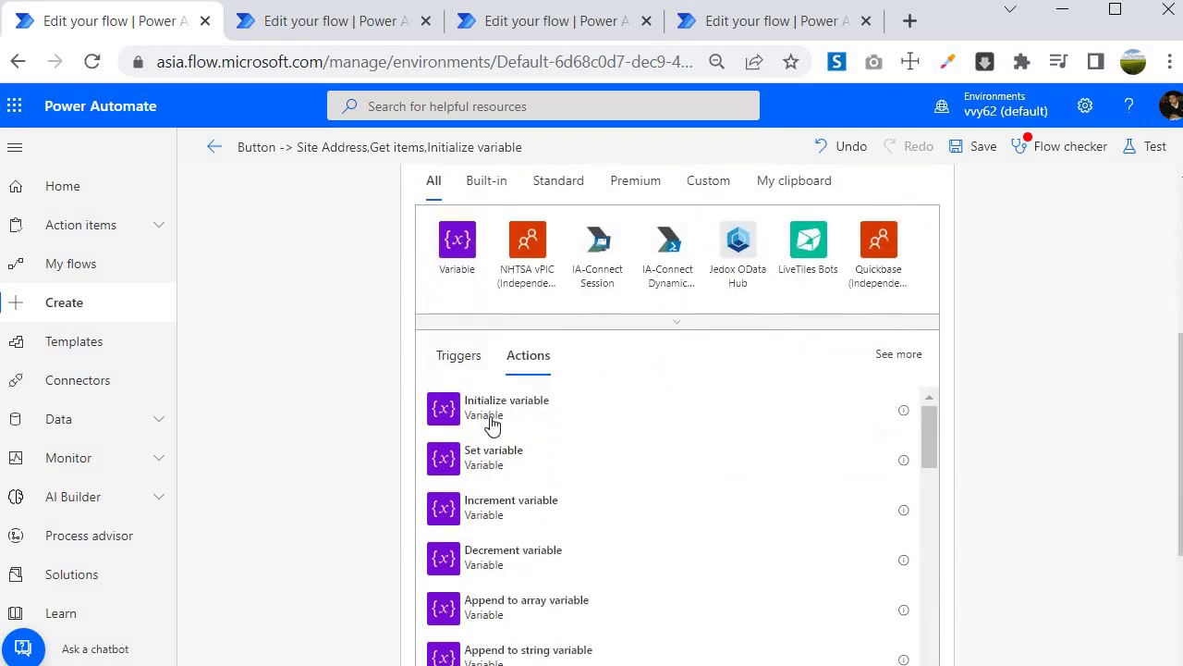
left_click(458, 418)
Name the new variable varApplicationContext and set its type to Object.
left_click(597, 341)
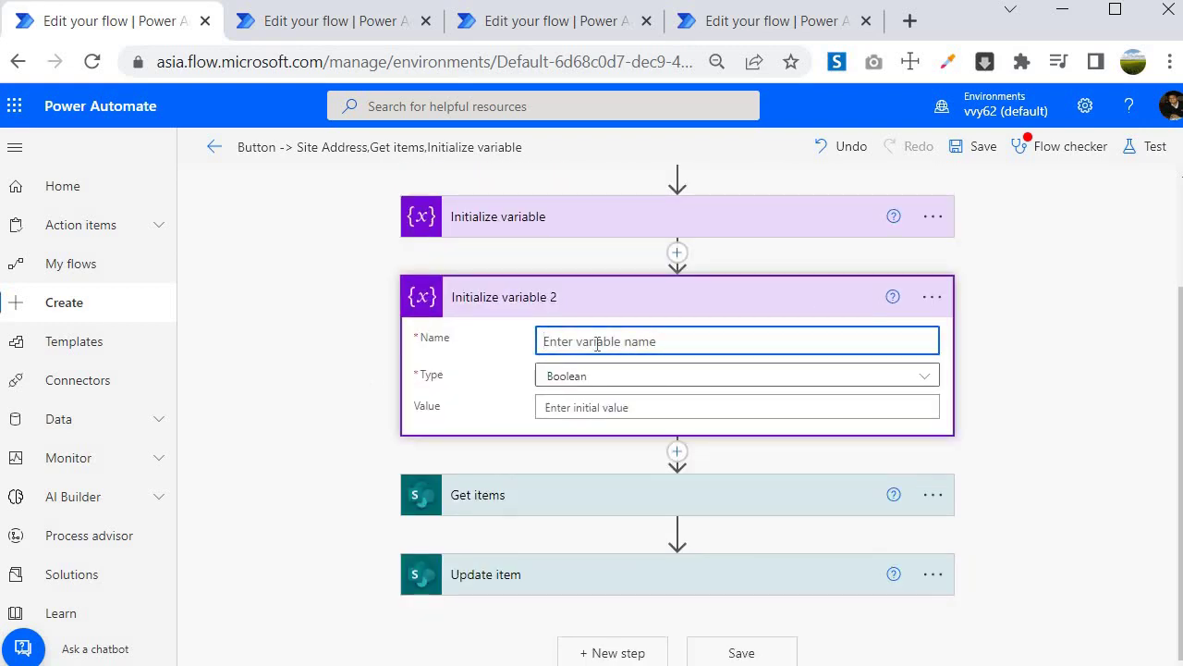
type("varApplic")
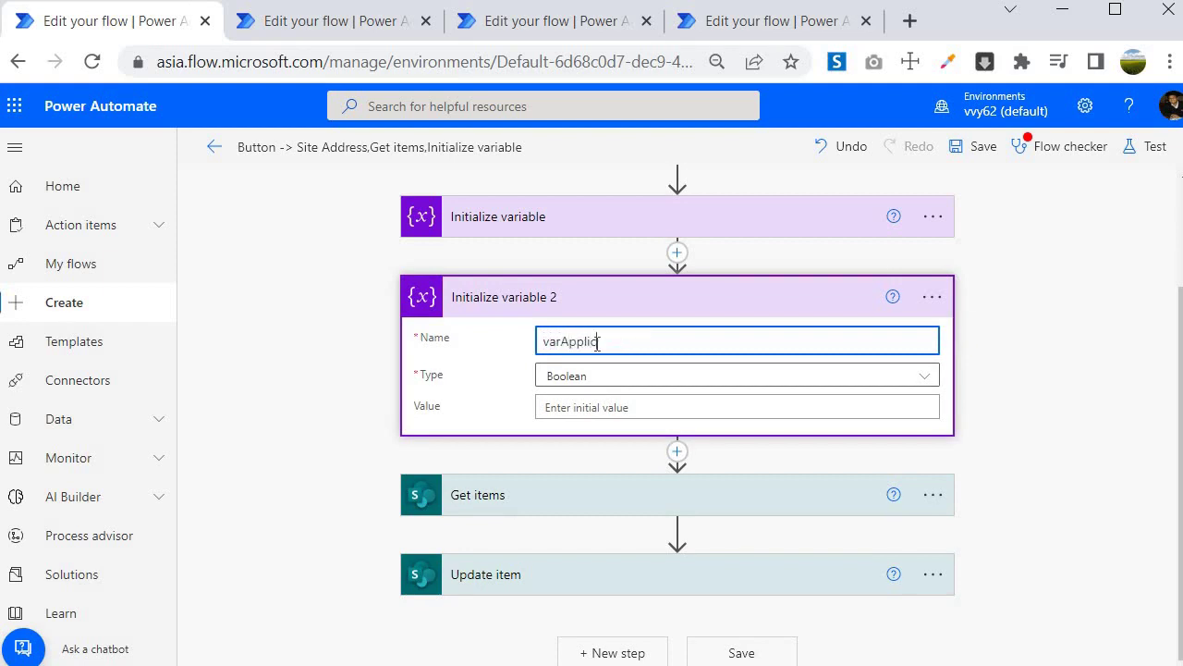
type("ationContext")
left_click(928, 384)
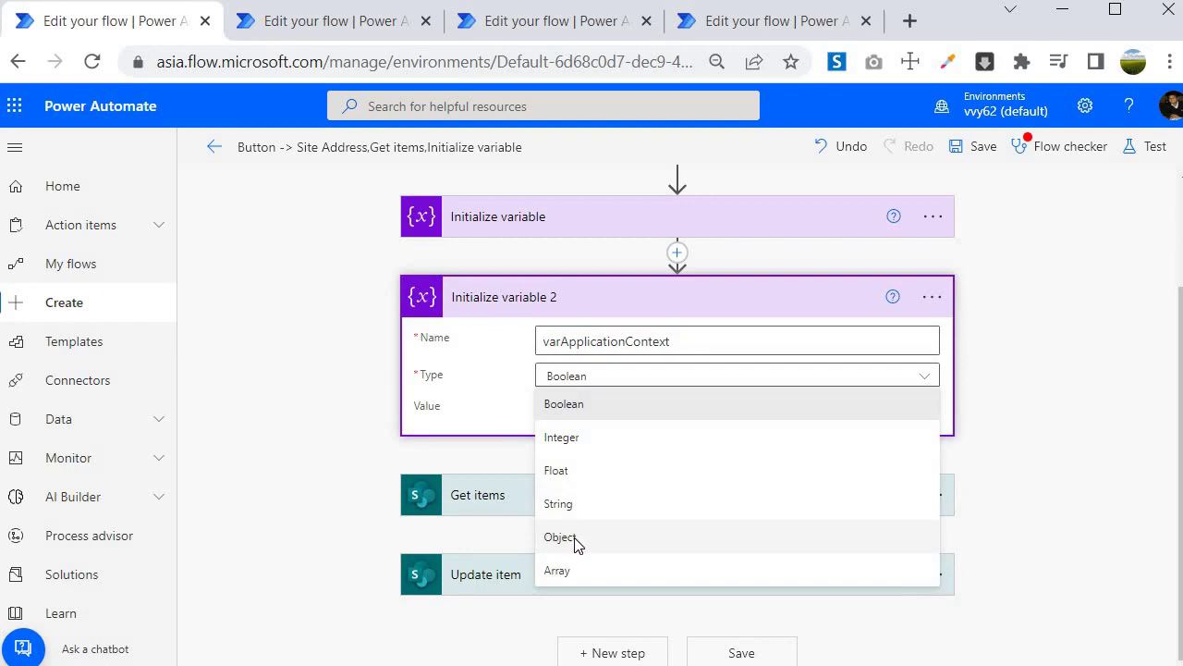
left_click(614, 540)
Enter a JSON object as the varApplicationContext value, with the key "varAppSiteAddress" and an empty string value.
left_click(578, 411)
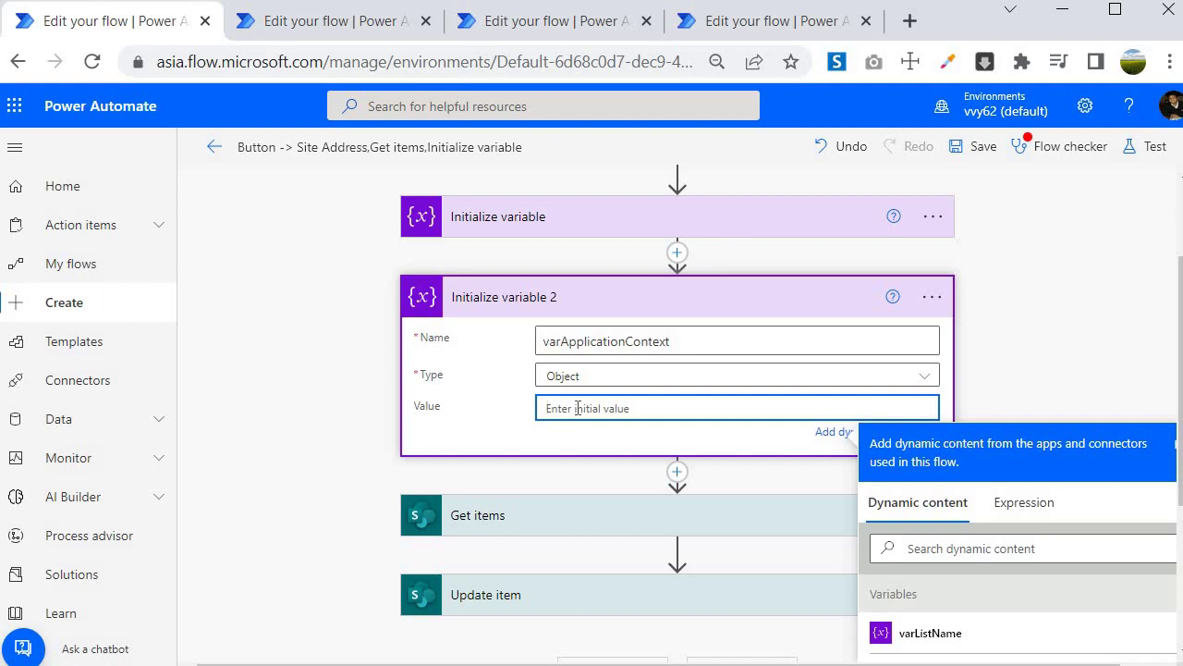
type("{}")
key("Return")
key("Return")
key("Return")
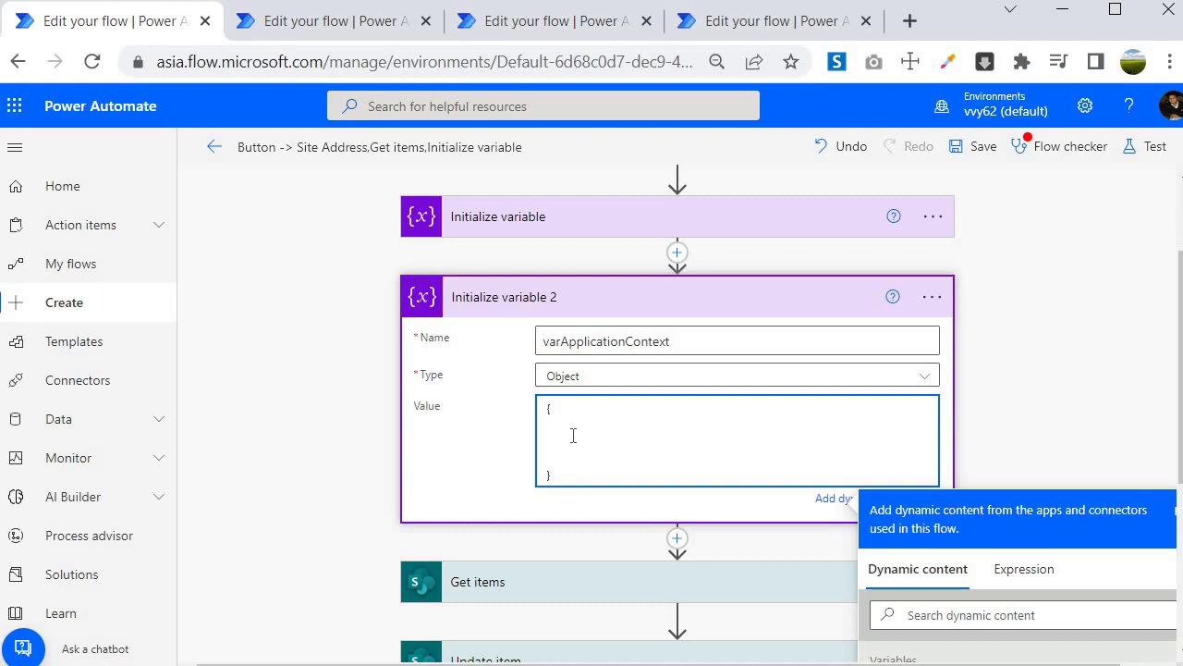
type("\"\"")
key("BackSpace")
key("BackSpace")
type("\"\"varAppSiteAddress")
key("Right")
type(":\"\"")
left_click(515, 282)
left_click(490, 227)
scroll(795, 425, "up", 3)
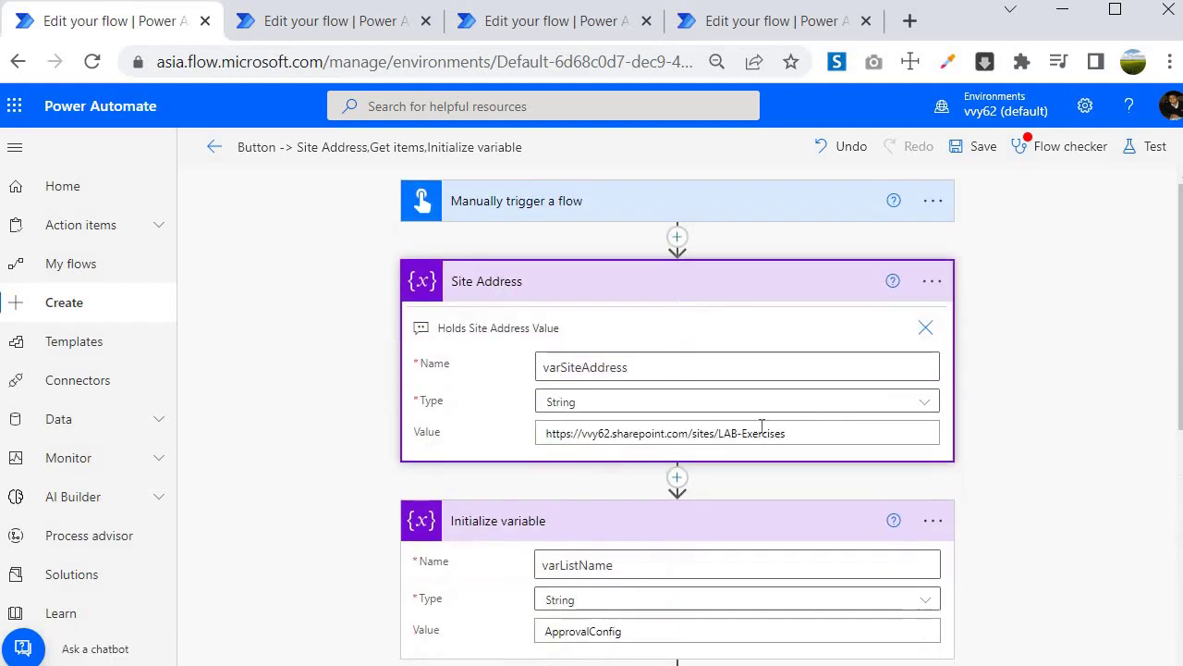
left_click(802, 438)
left_click(668, 434)
scroll(700, 435, "down", 5)
left_click(700, 418)
type("https://vvy62.sharepoint.com/sites/LAB-Exercises")
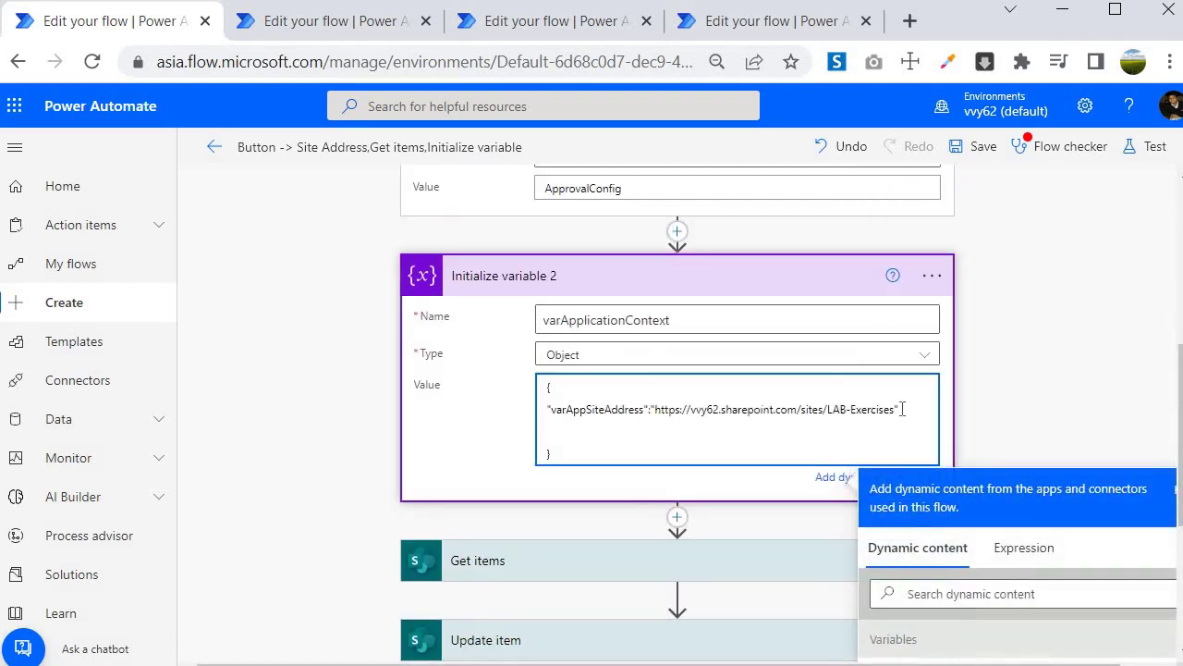
Add a second property "varListName" with the value "ApprovalConfig" to the varApplicationContext object.
type(",")
key("Return")
scroll(570, 199, "up", 1)
scroll(670, 557, "down", 1)
type("\"")
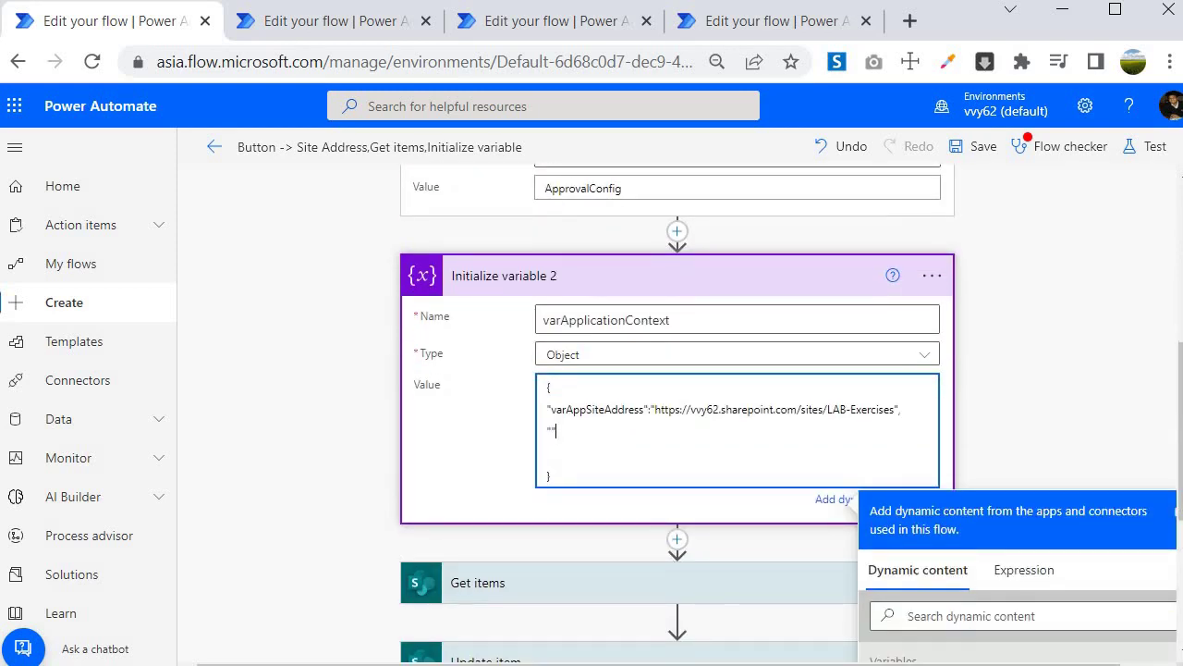
type("varListName\":\"ApprovalConfig\"")
Rename the Initialize variable 2 action as Application Context.
left_click(932, 276)
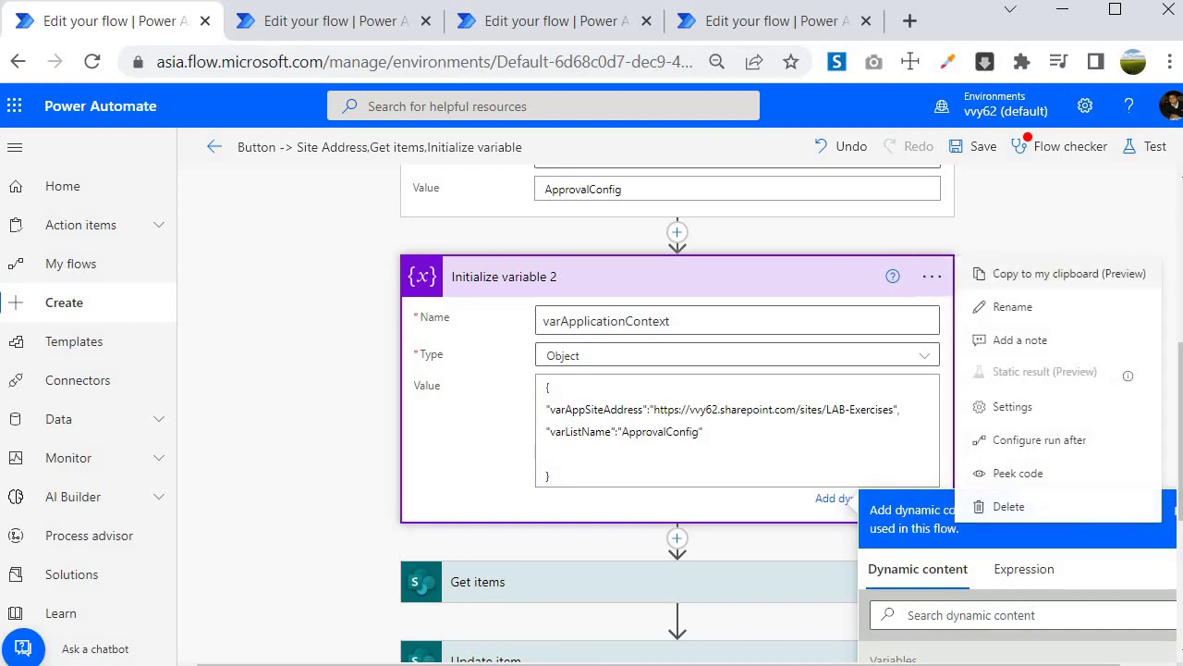
left_click(1025, 306)
type("Application Context")
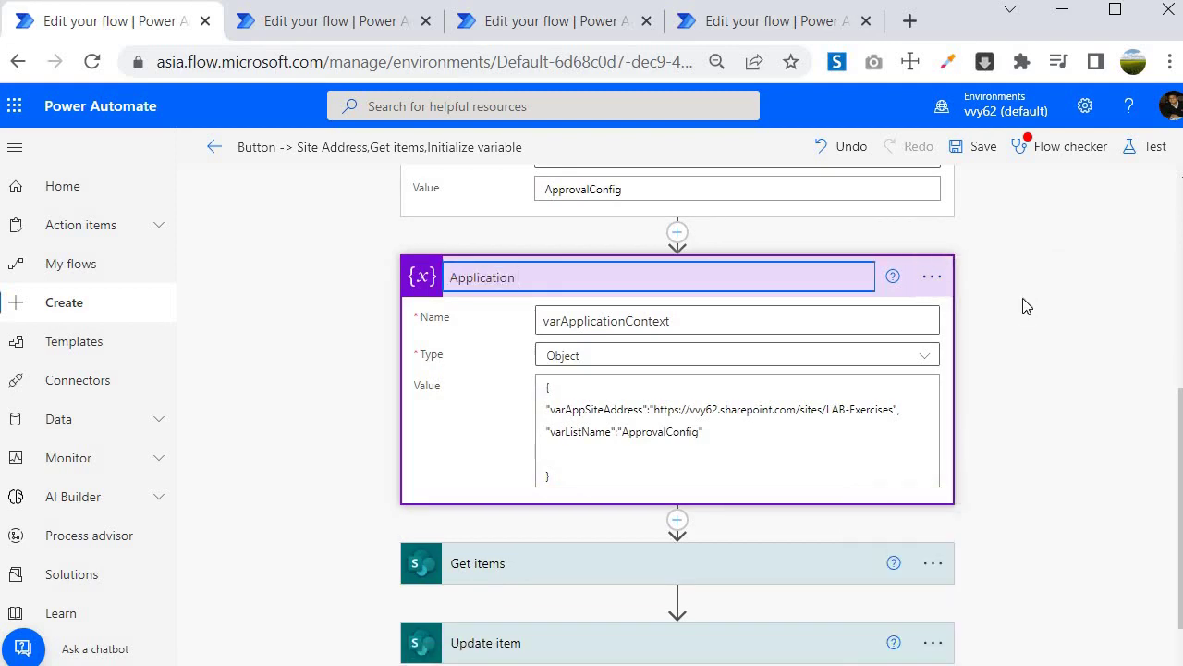
Delete the Site Address action and the Initialize variable action that holds varListName from the flow.
scroll(931, 280, "up", 5)
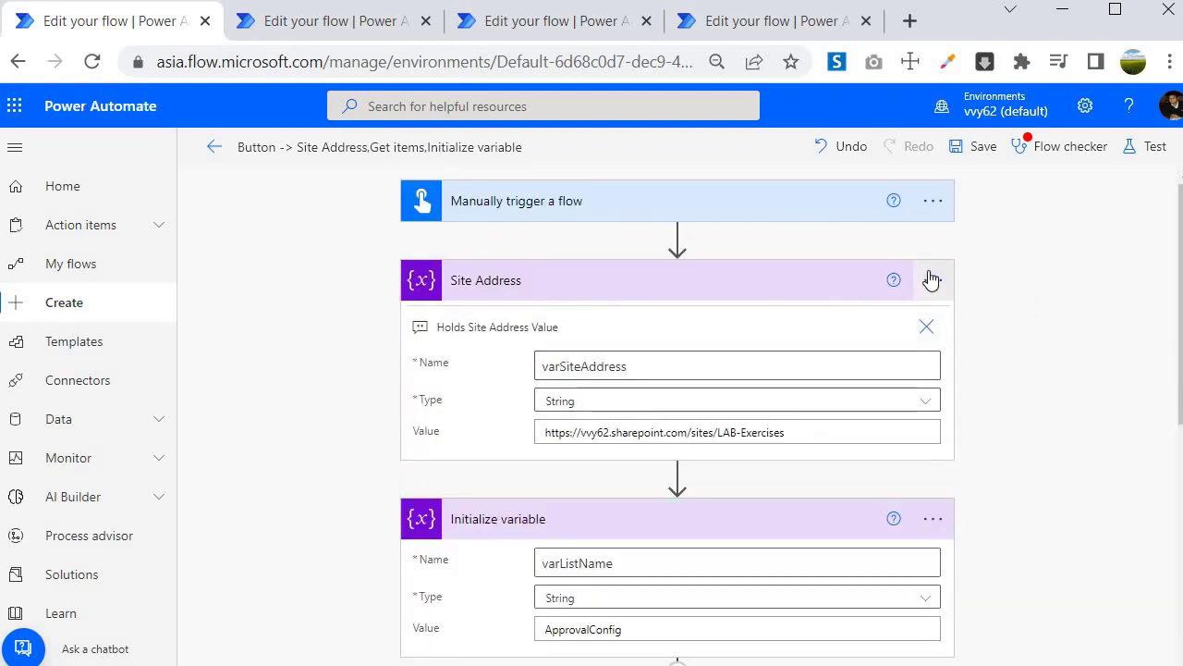
left_click(932, 280)
left_click(1015, 513)
left_click(606, 423)
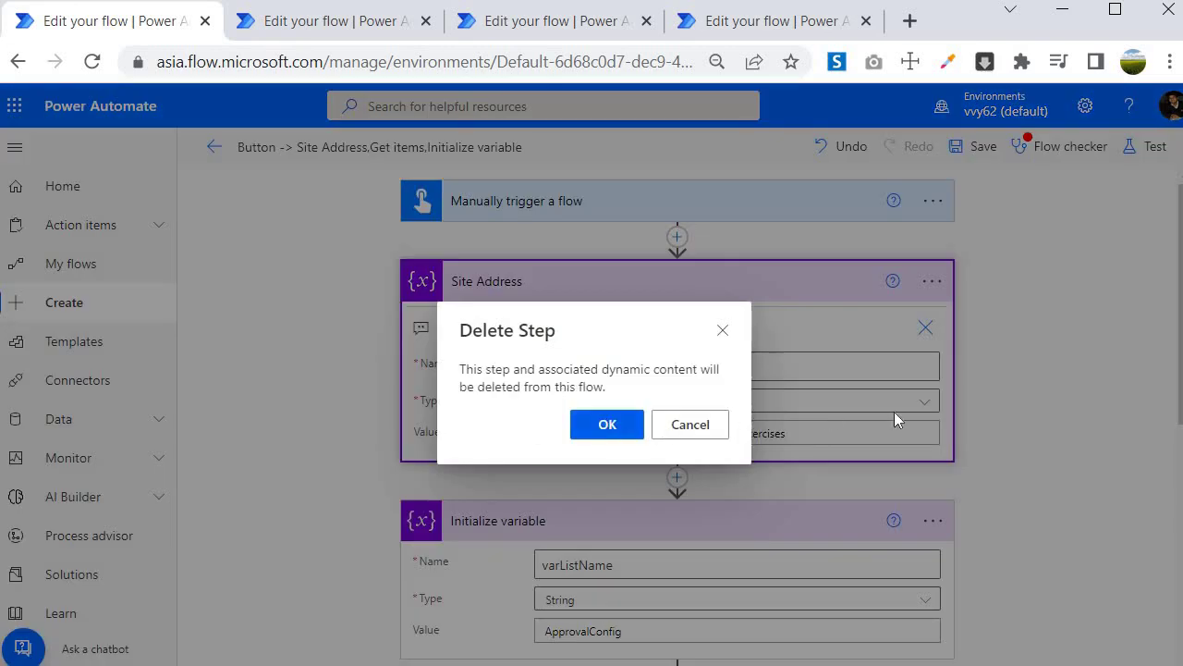
left_click(932, 280)
left_click(988, 514)
left_click(607, 424)
Remove the varSiteAddress and varListName variables from Site Address and List Name in Get items.
scroll(531, 364, "down", 1)
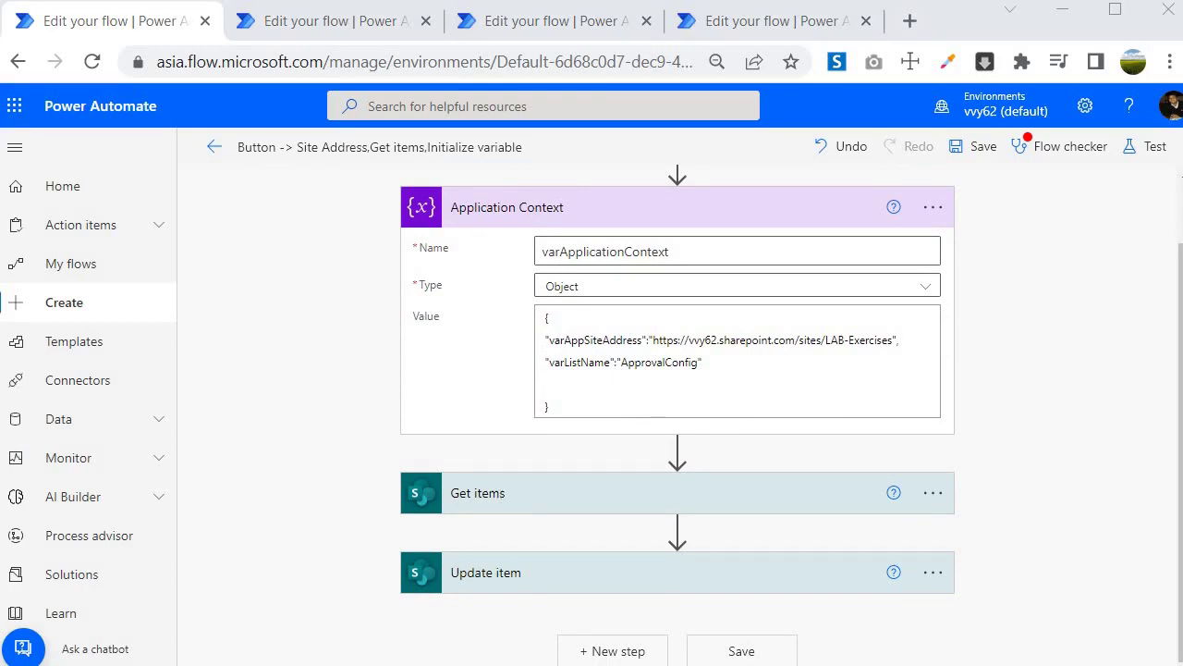
left_click(500, 496)
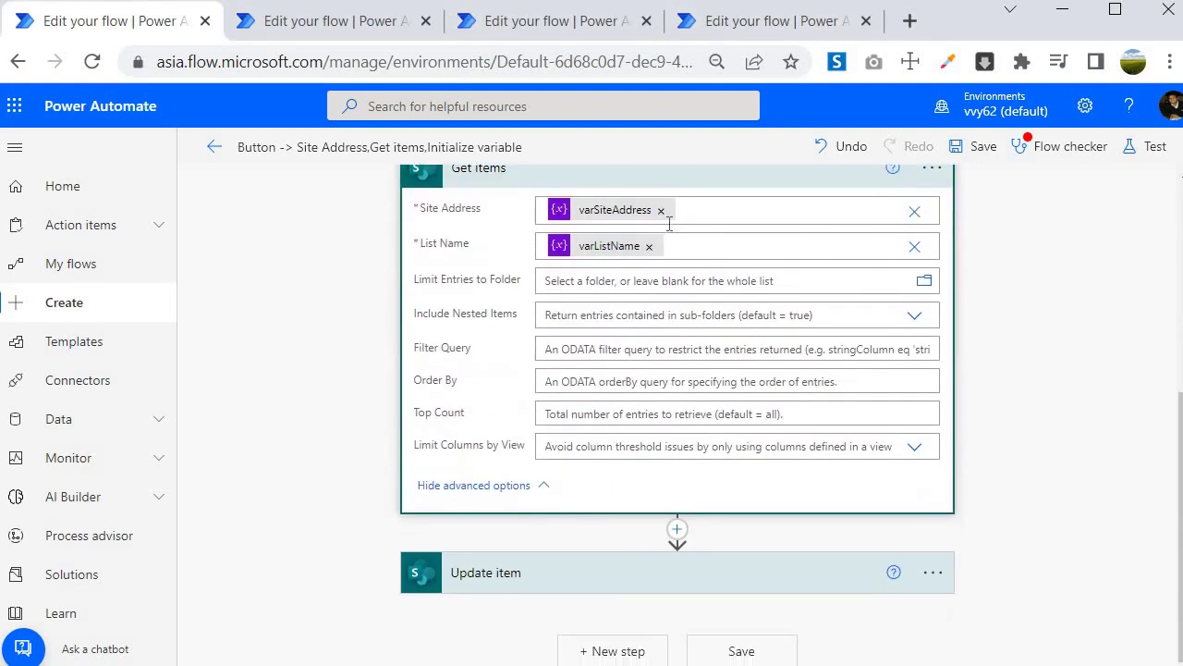
left_click(661, 210)
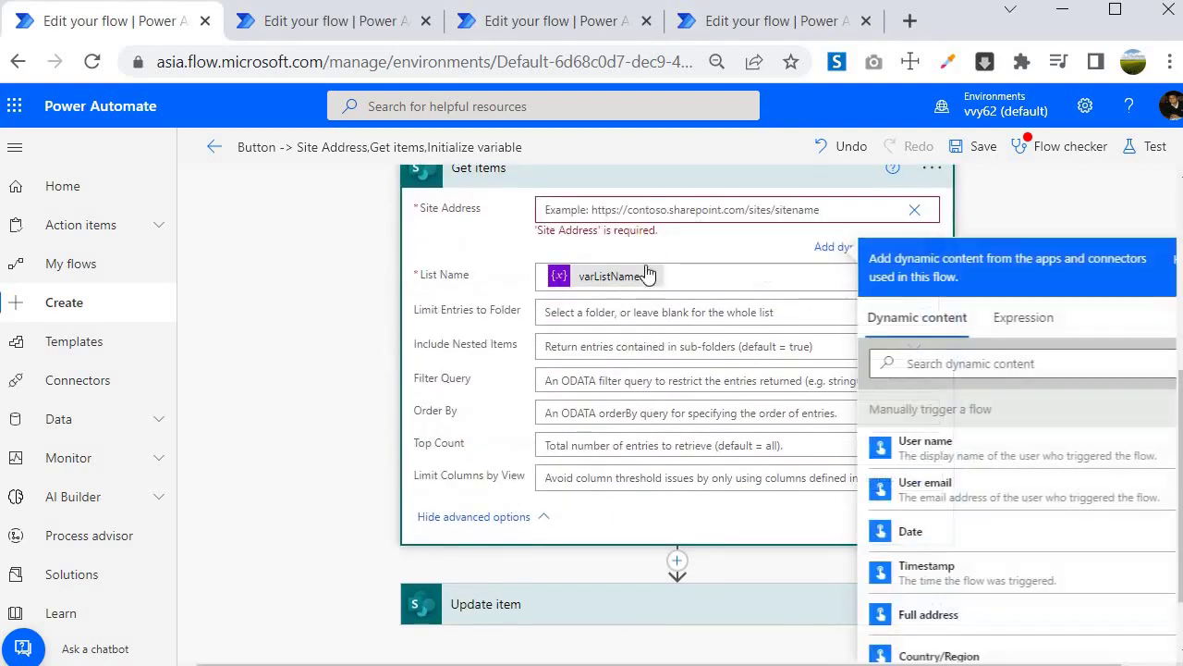
left_click(647, 275)
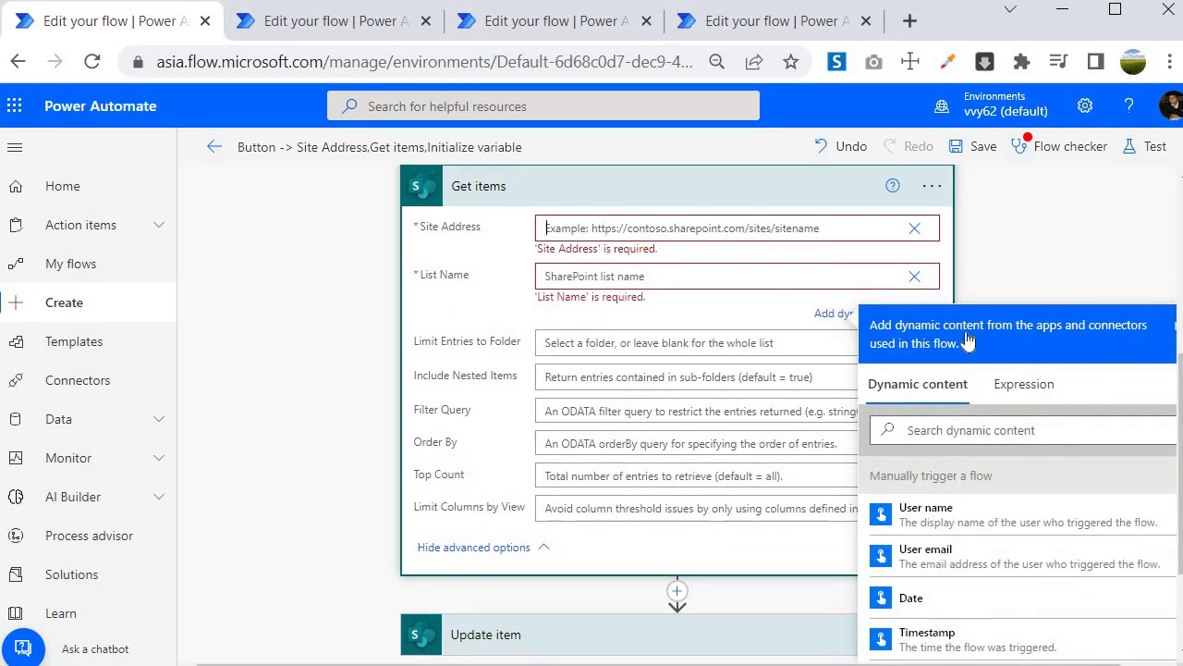
left_click(1024, 353)
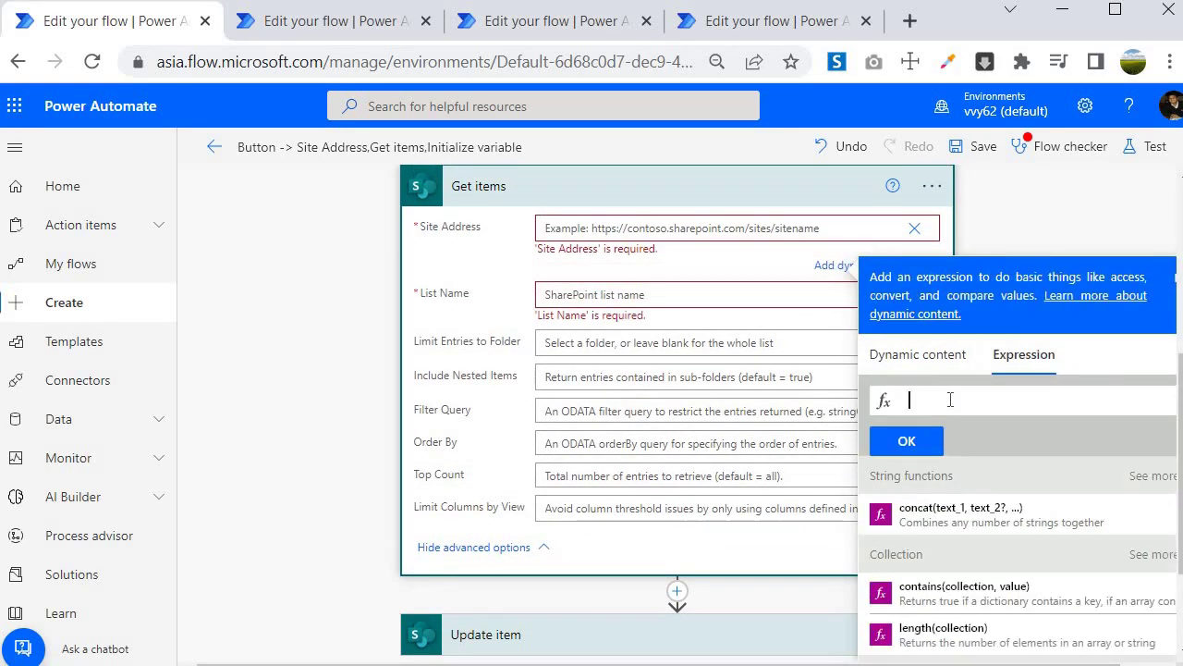
left_click(906, 363)
left_click(984, 351)
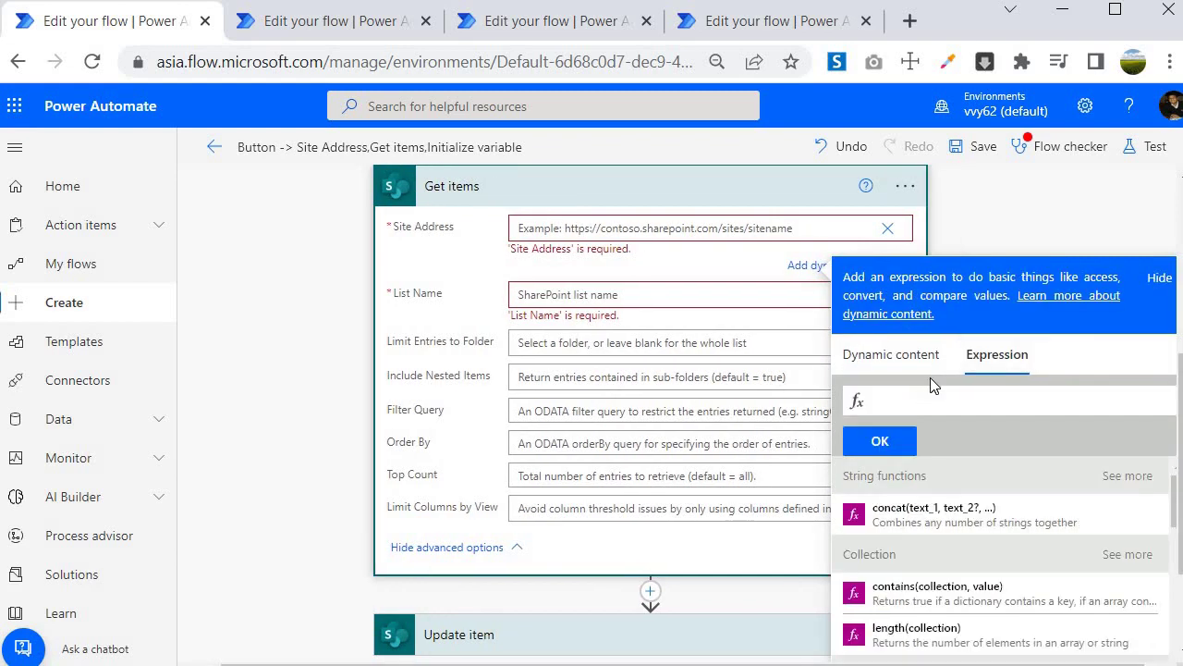
type("variables(")
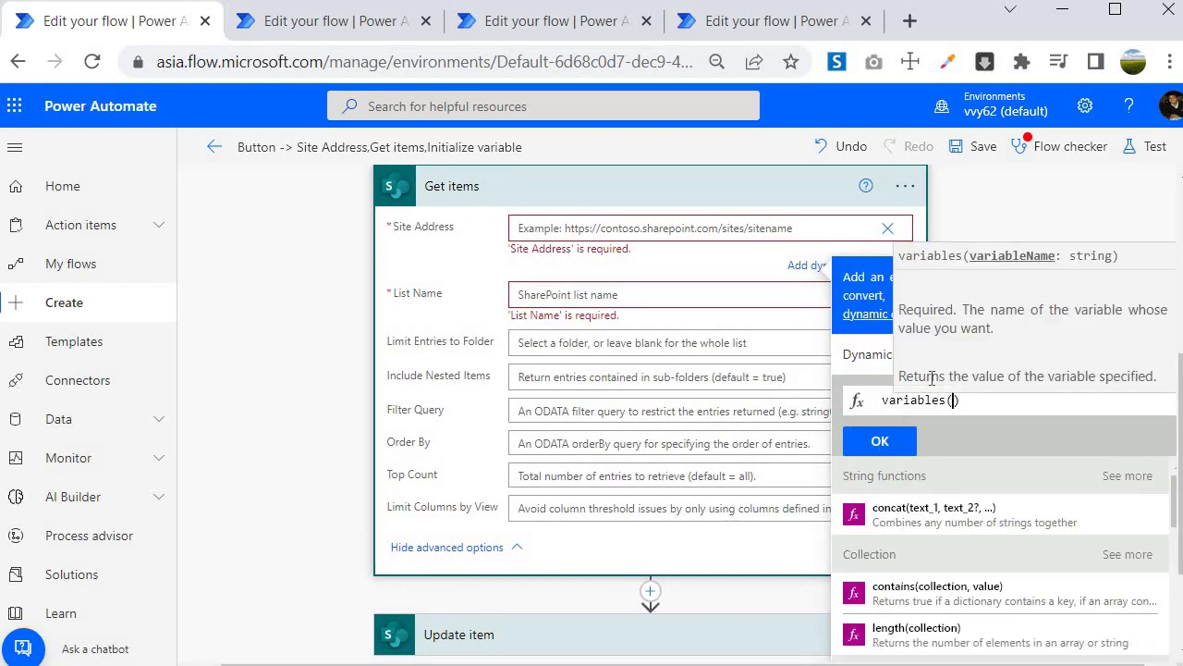
Copy the name varApplicationContext from Application Context and write the expression variables('varApplicationContext') for the Site Address of Get items.
scroll(500, 370, "up", 4)
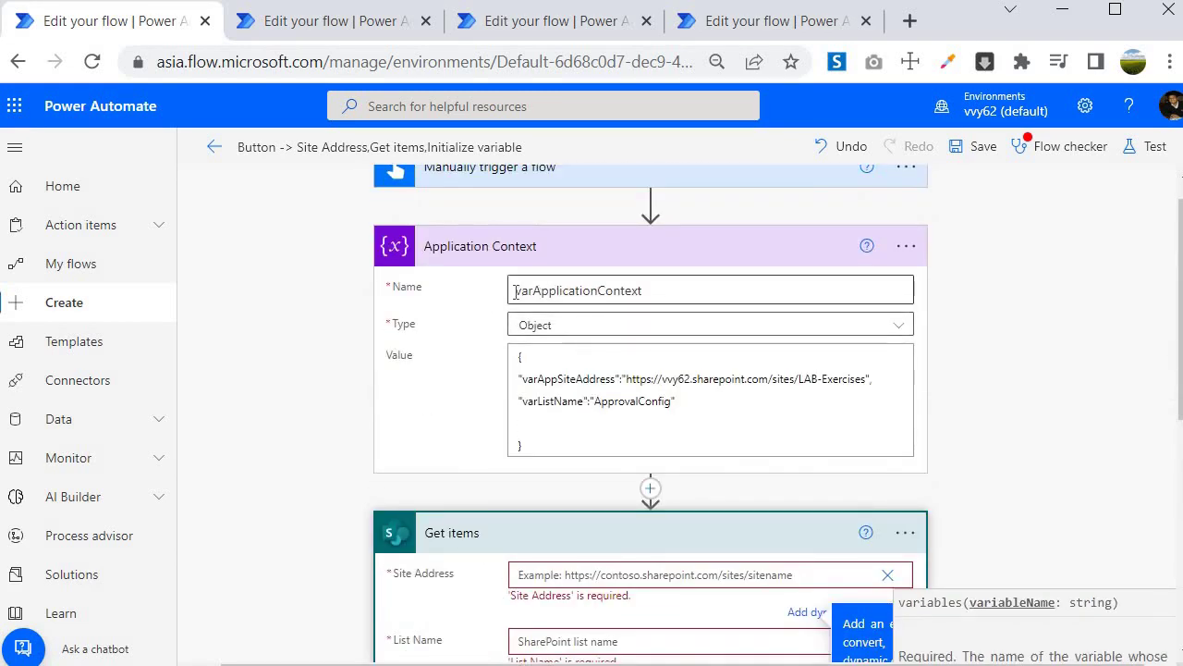
double_click(675, 295)
key("ctrl+c")
scroll(795, 403, "down", 4)
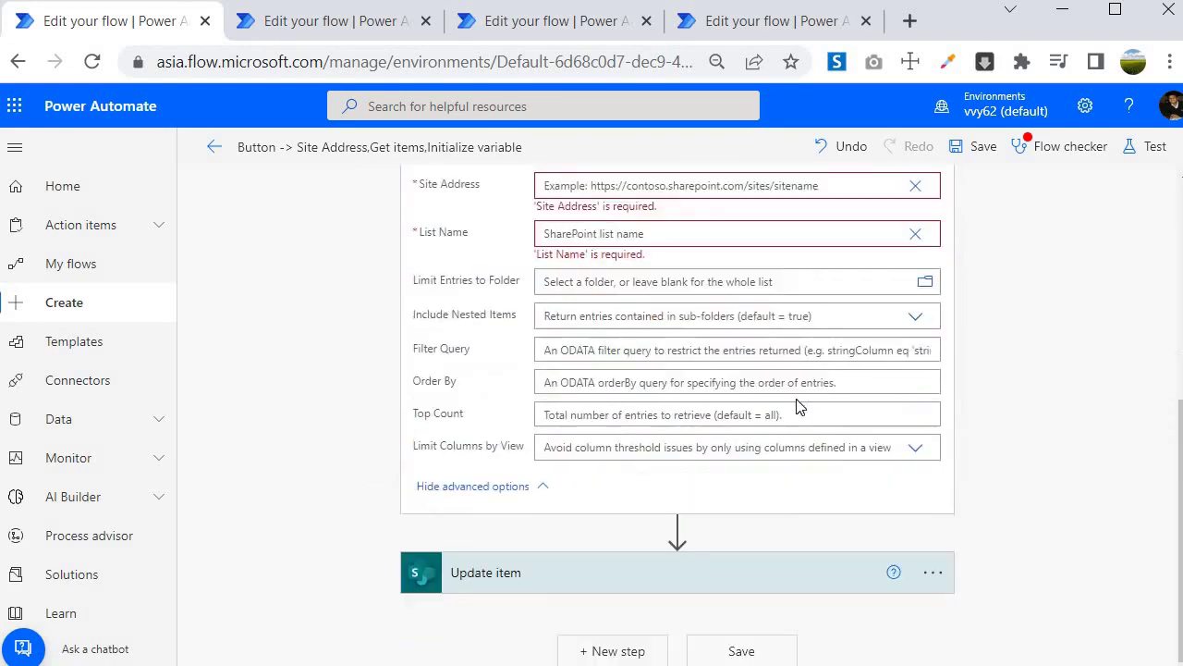
scroll(702, 370, "up", 3)
left_click(740, 300)
left_click(1023, 427)
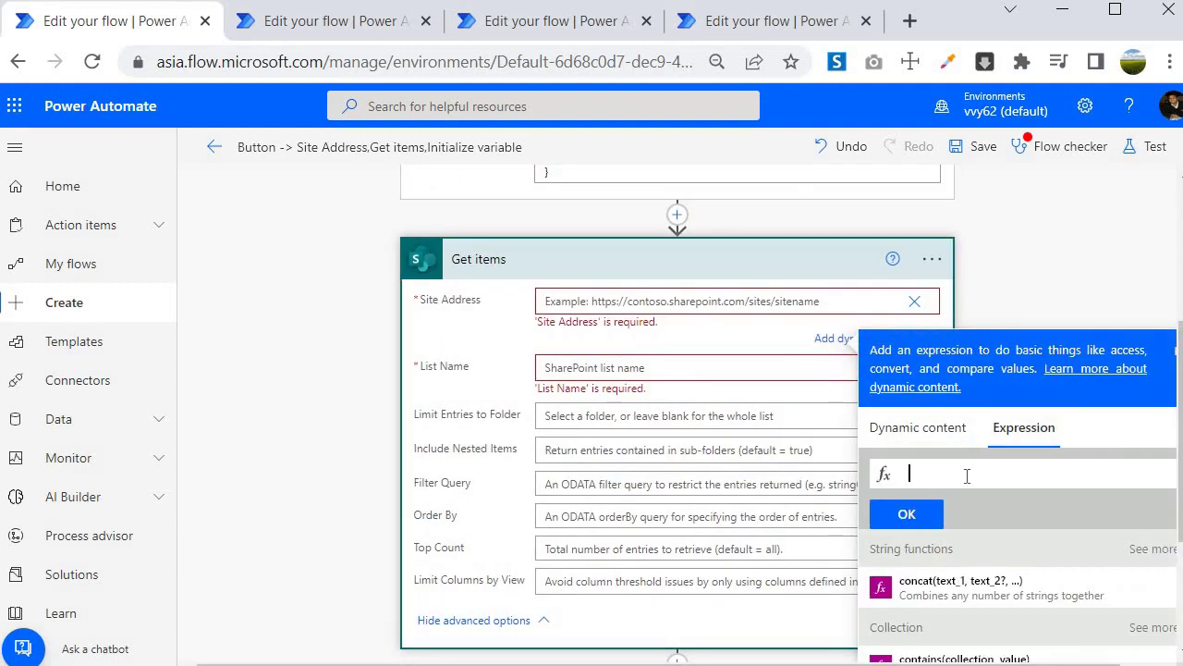
type("variables()")
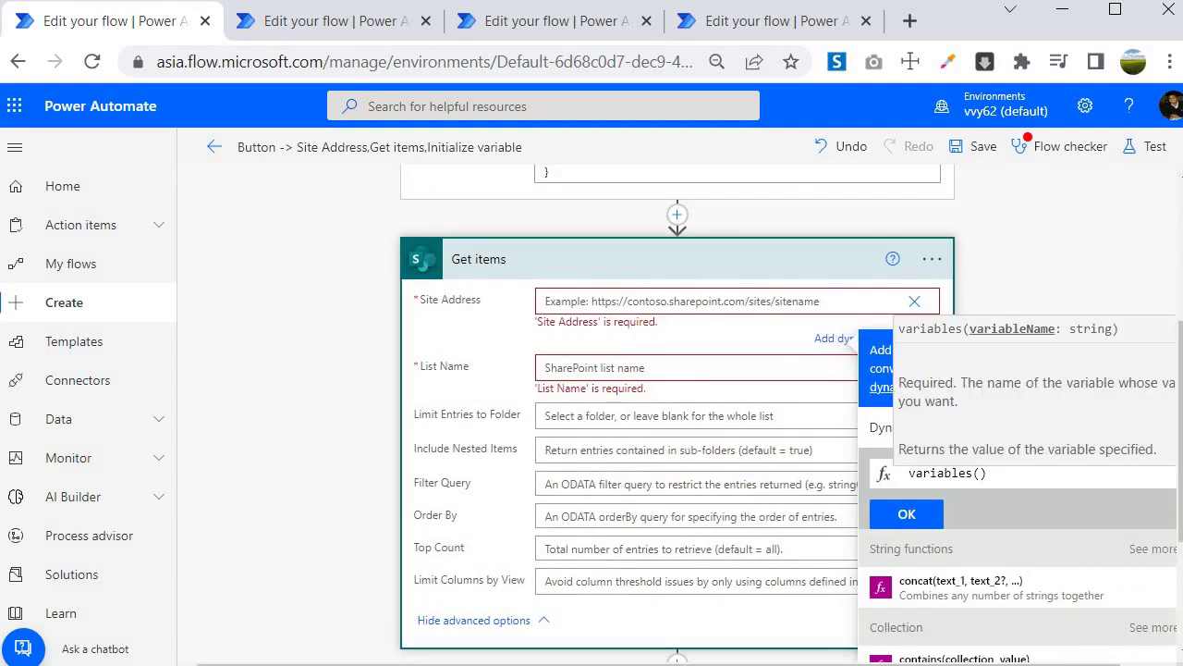
type("'")
key("ctrl+v")
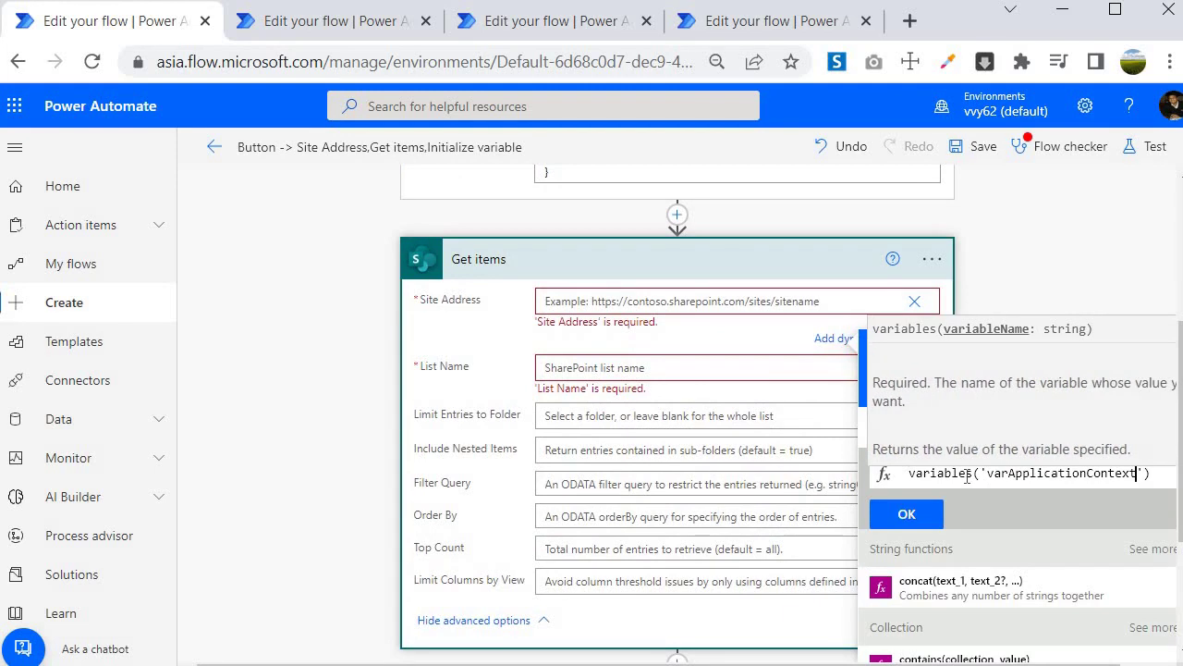
key("Right")
key("Right")
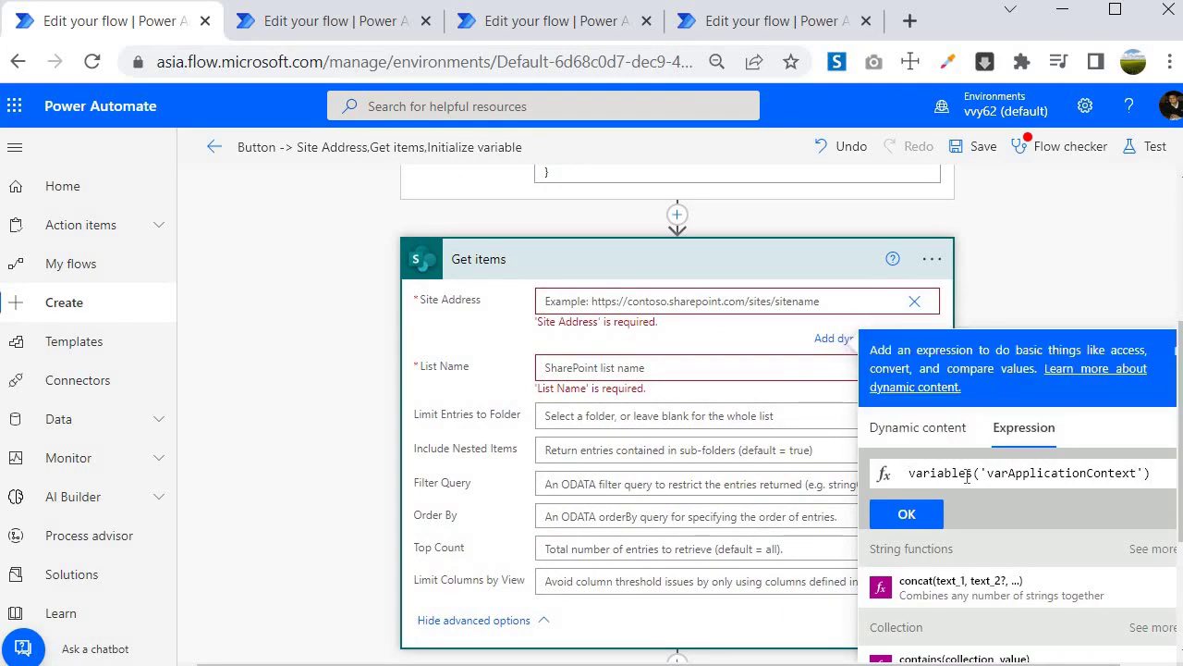
Complete the Get items Site Address expression as variables('varApplicationContext')['varAppSiteAddress'], copy it and insert it.
scroll(505, 432, "up", 3)
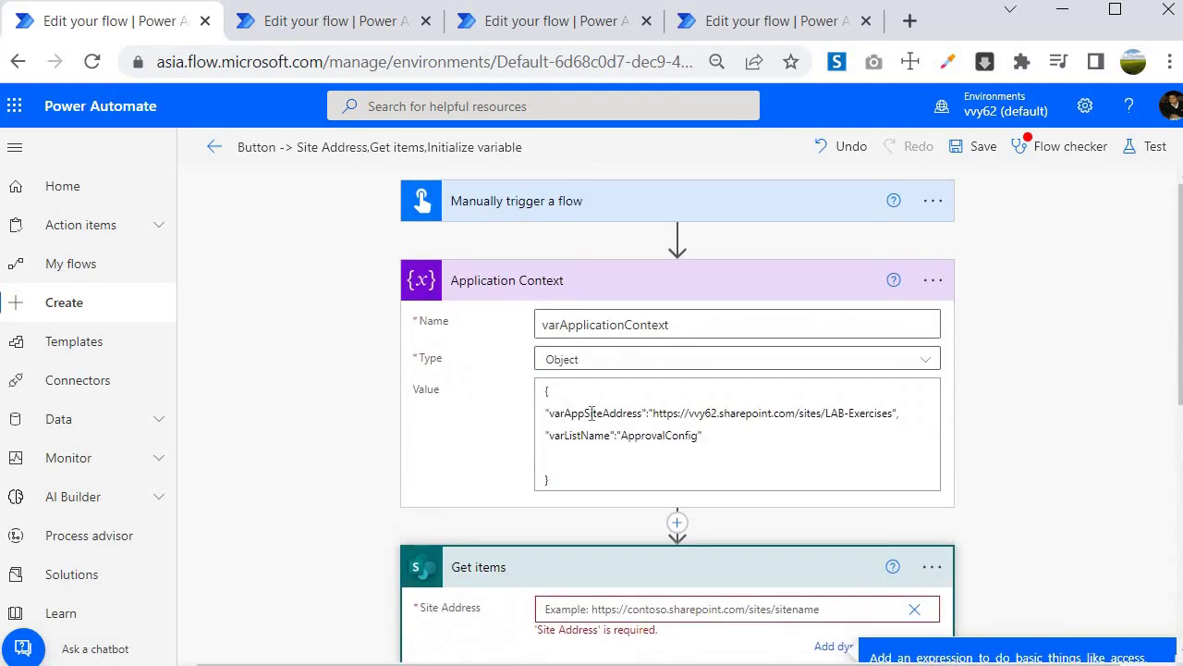
scroll(651, 460, "down", 5)
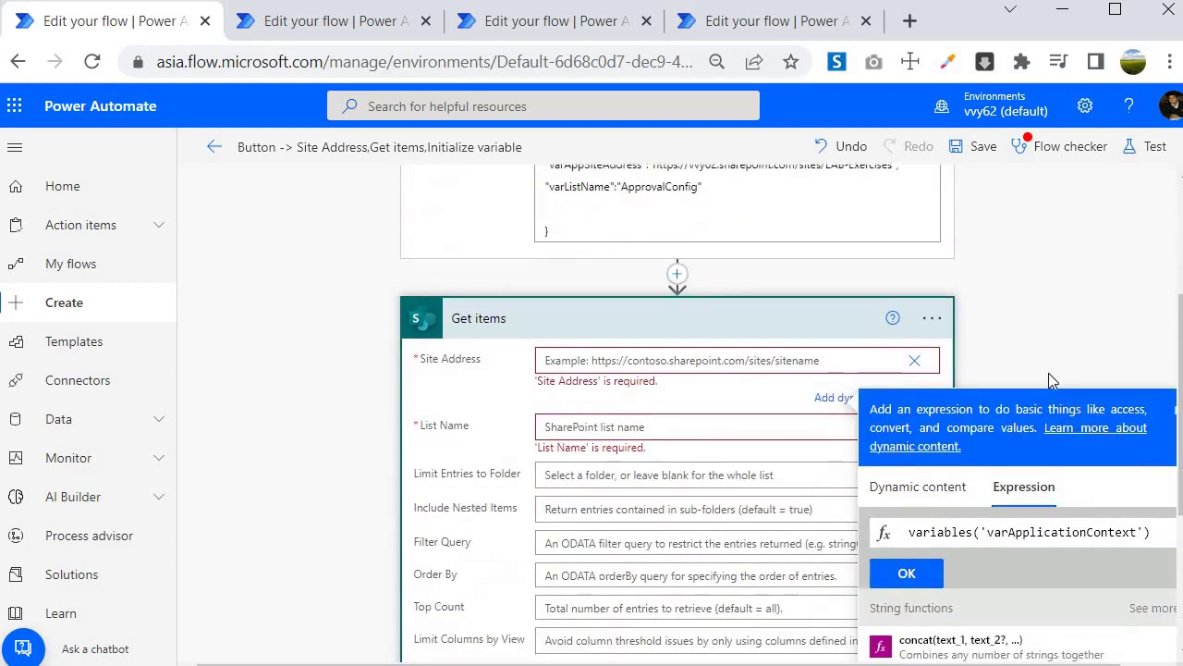
type("['")
scroll(375, 453, "up", 3)
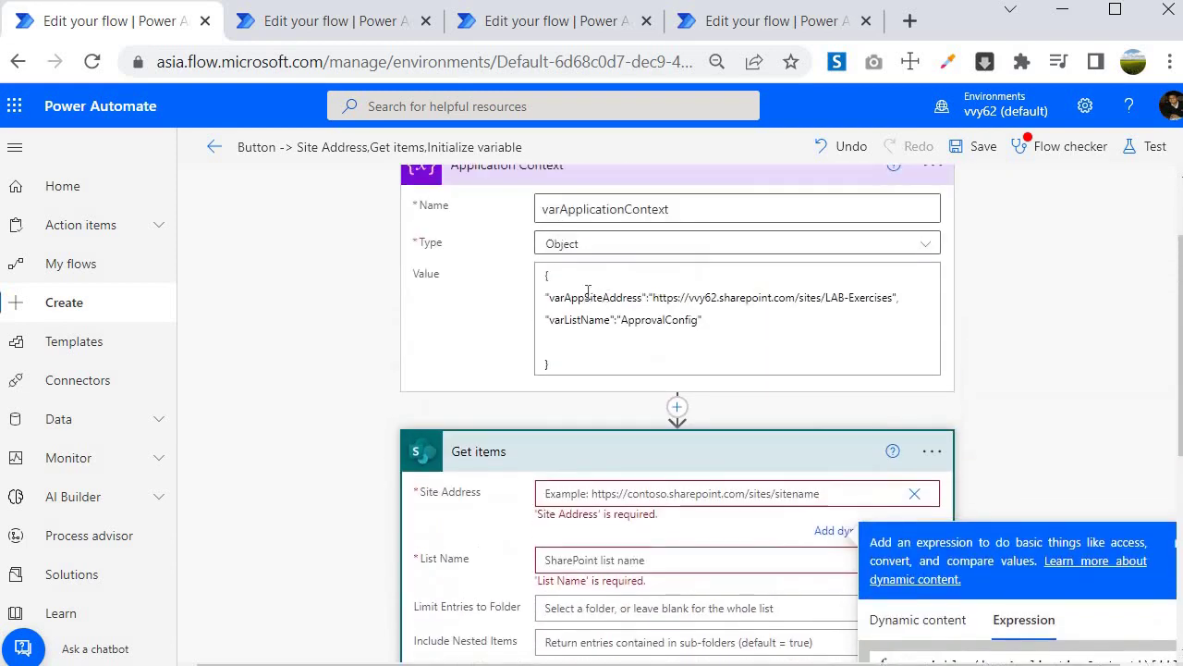
scroll(820, 406, "down", 3)
type("v")
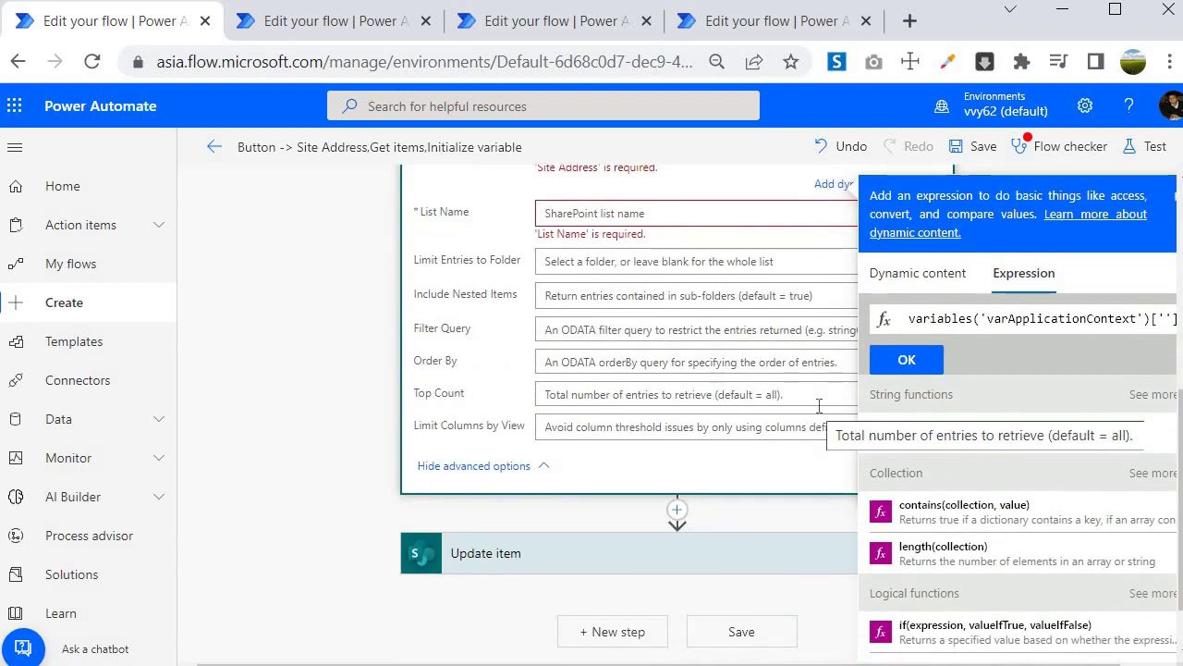
type("arApp")
scroll(1017, 370, "down", 1)
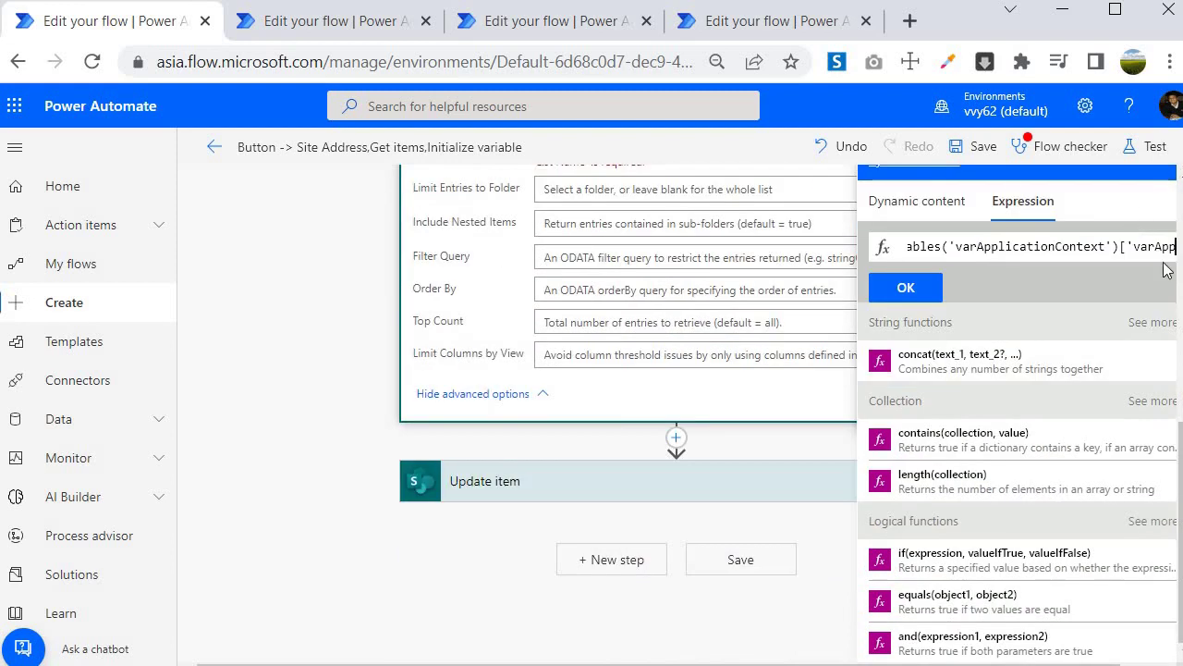
type("SiteAddress")
key("ctrl+a")
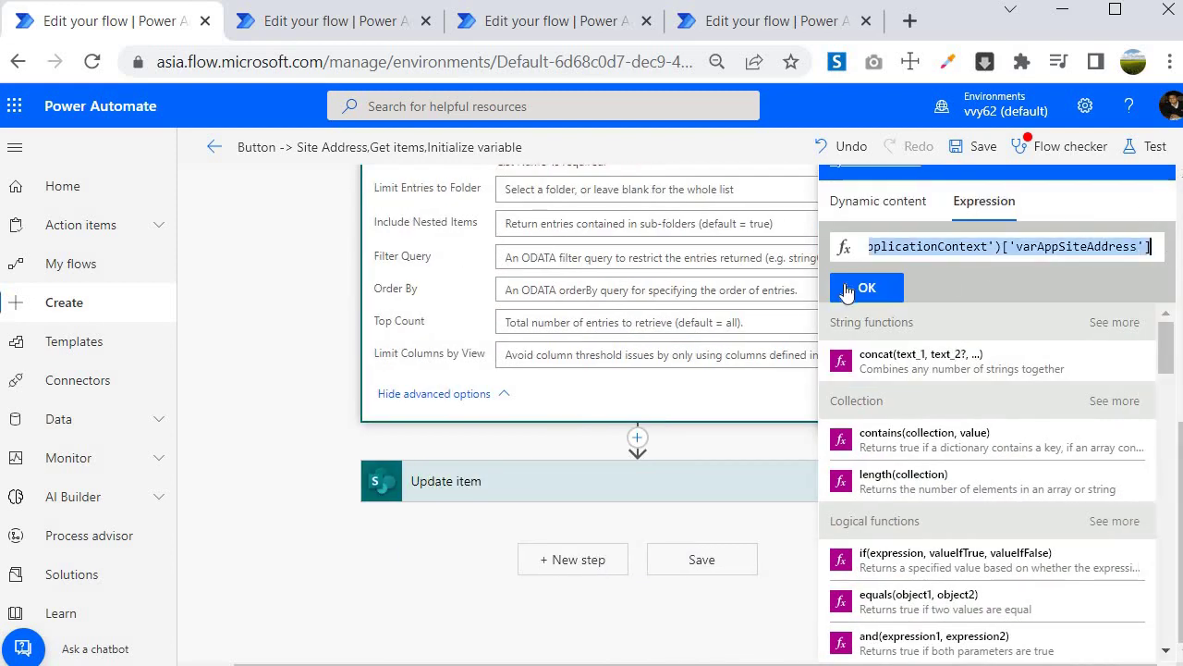
left_click(857, 291)
Reuse the copied expression for the List Name of Get items with the key changed to varListName.
scroll(527, 435, "up", 3)
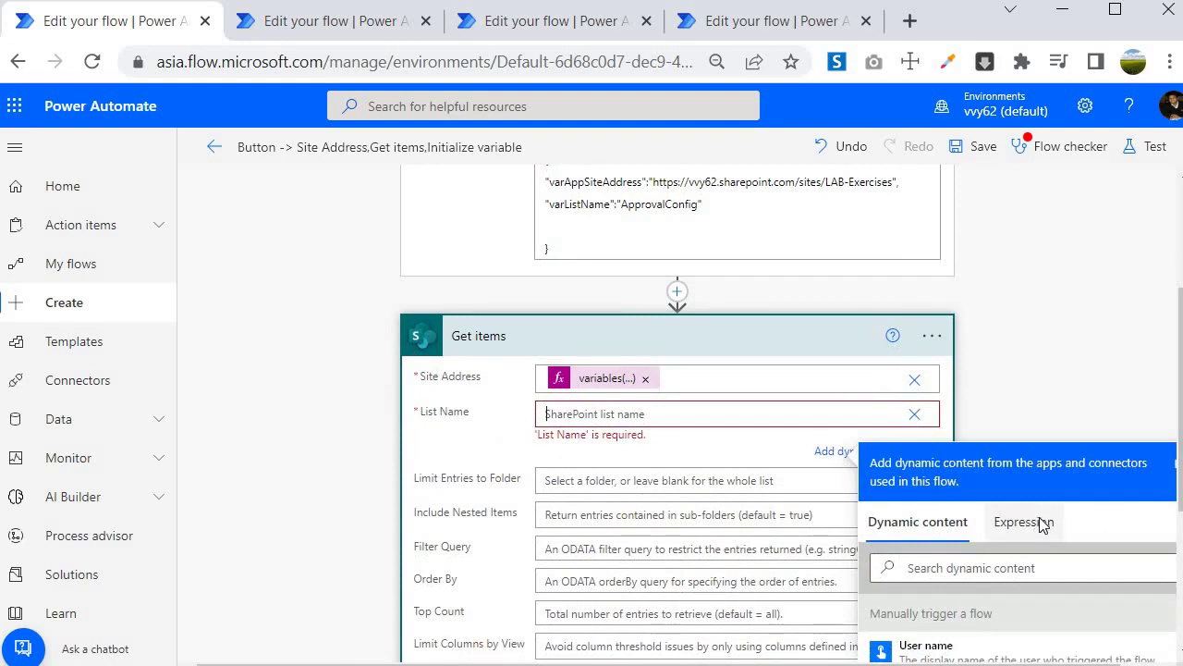
left_click(1013, 544)
key("ctrl+v")
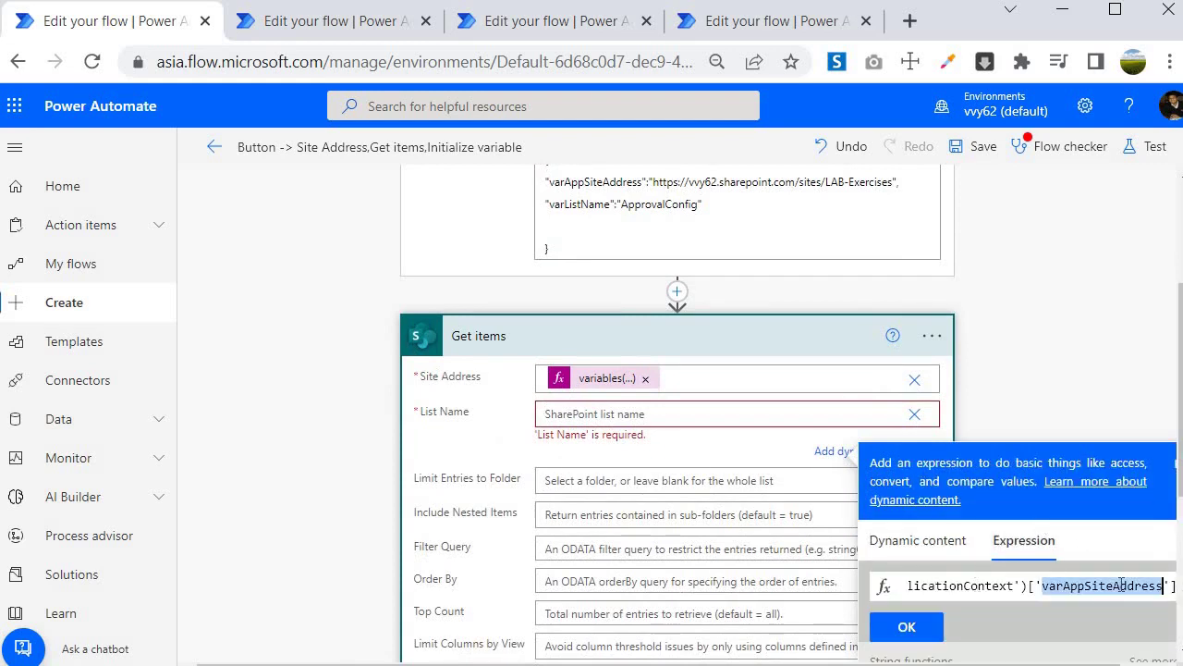
type("var")
type("ListName")
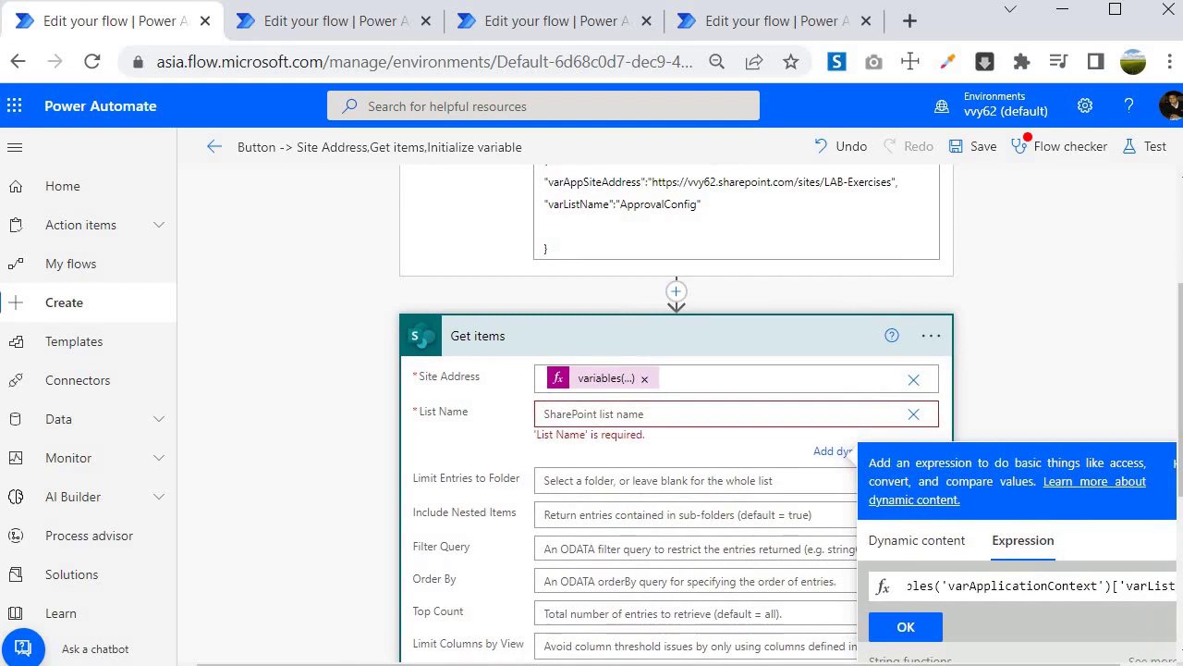
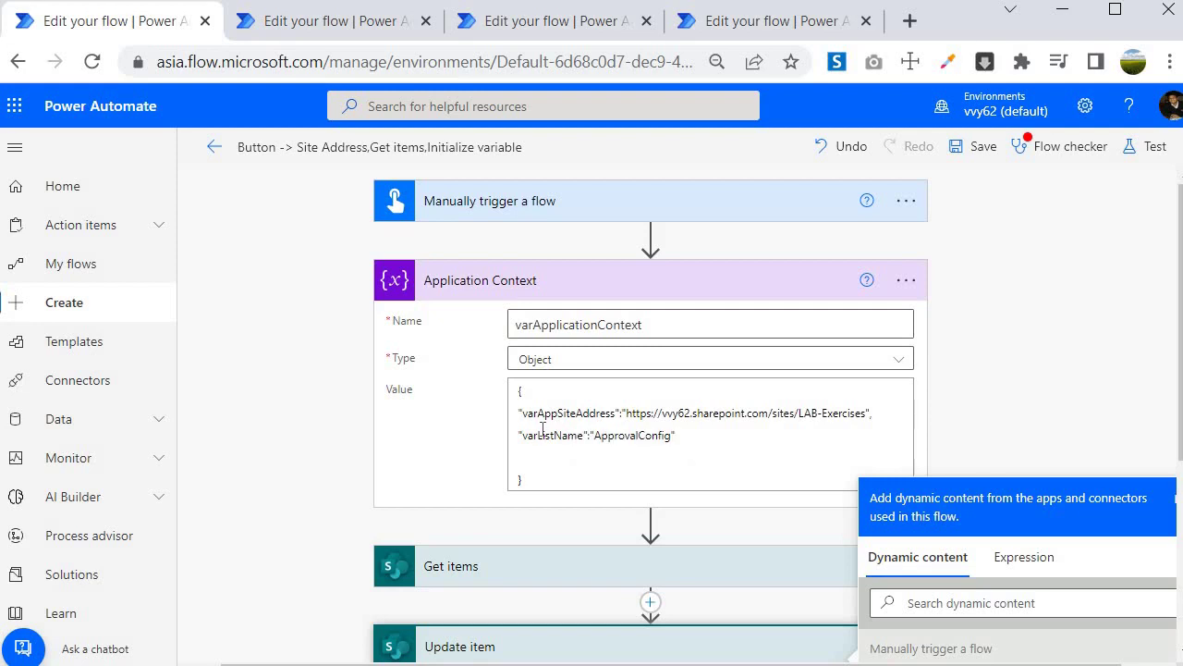
Review the Site Address and List Name expressions in Get items and try to save the flow.
scroll(495, 275, "down", 4)
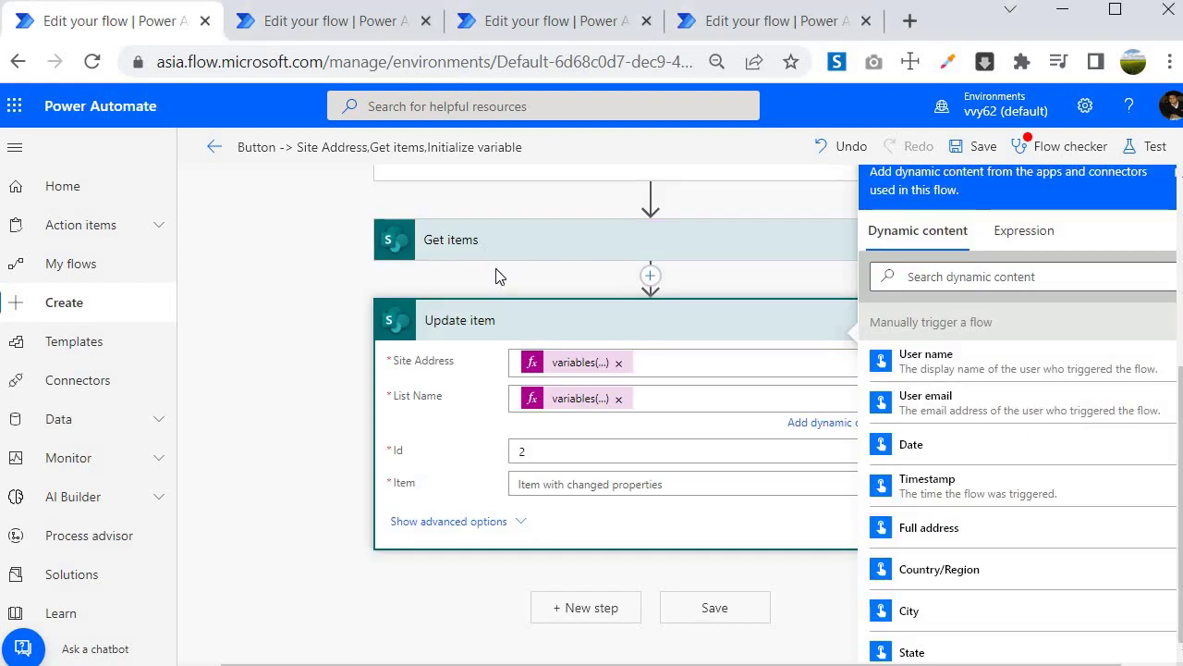
left_click(496, 243)
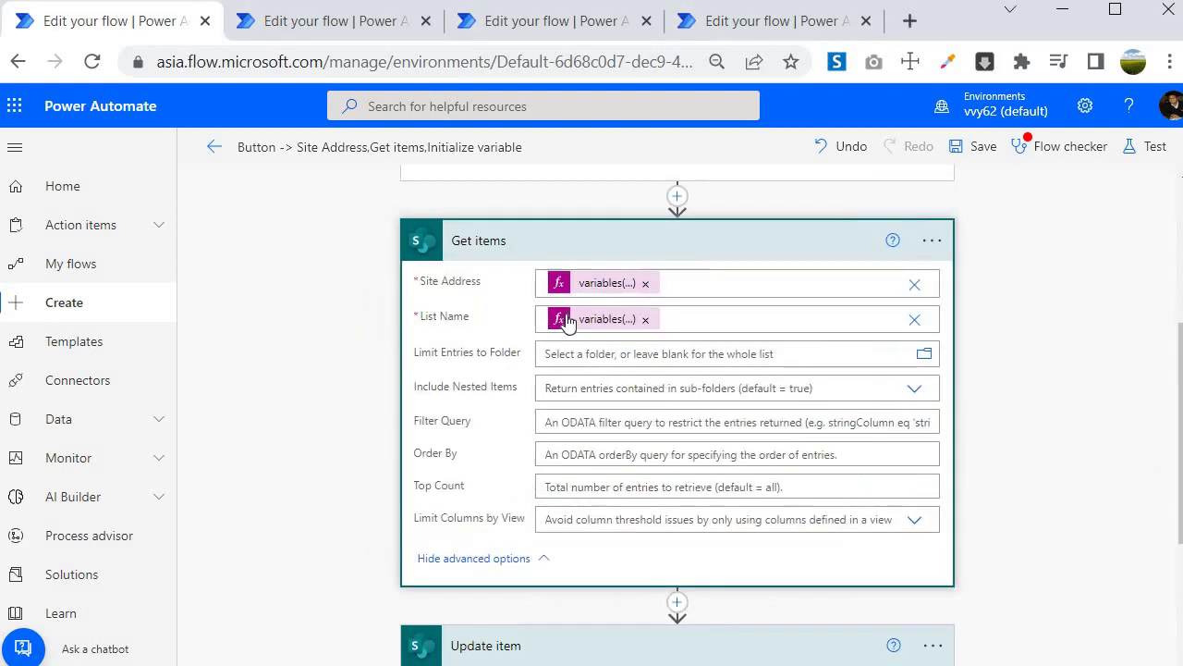
left_click(977, 161)
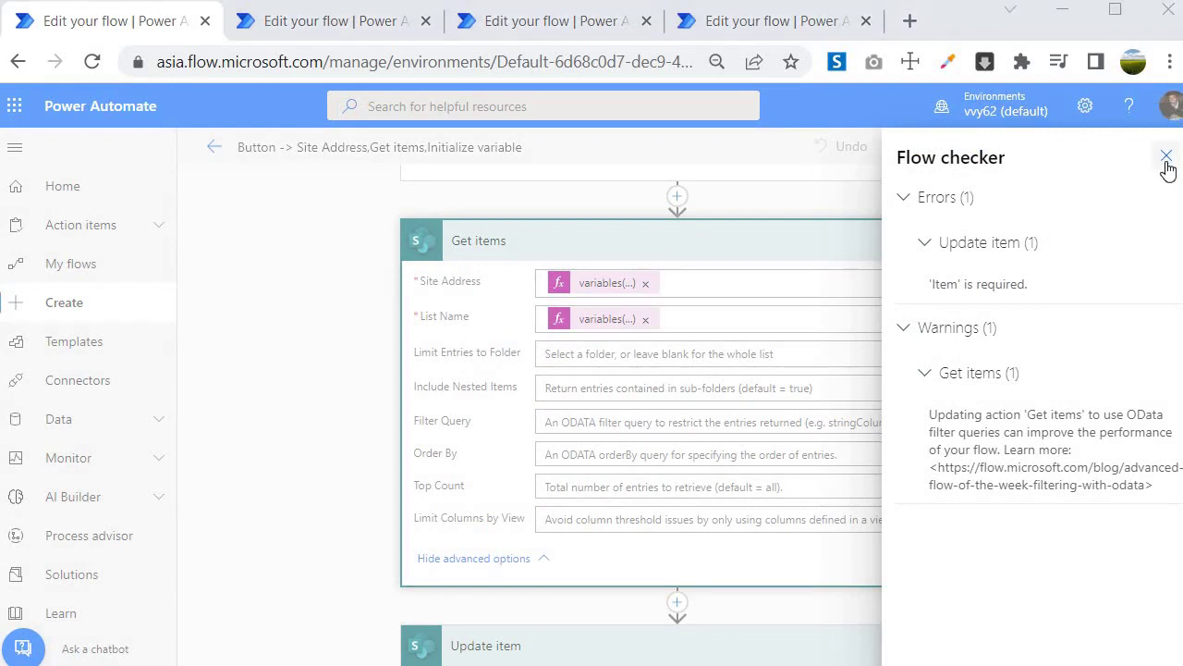
left_click(1166, 159)
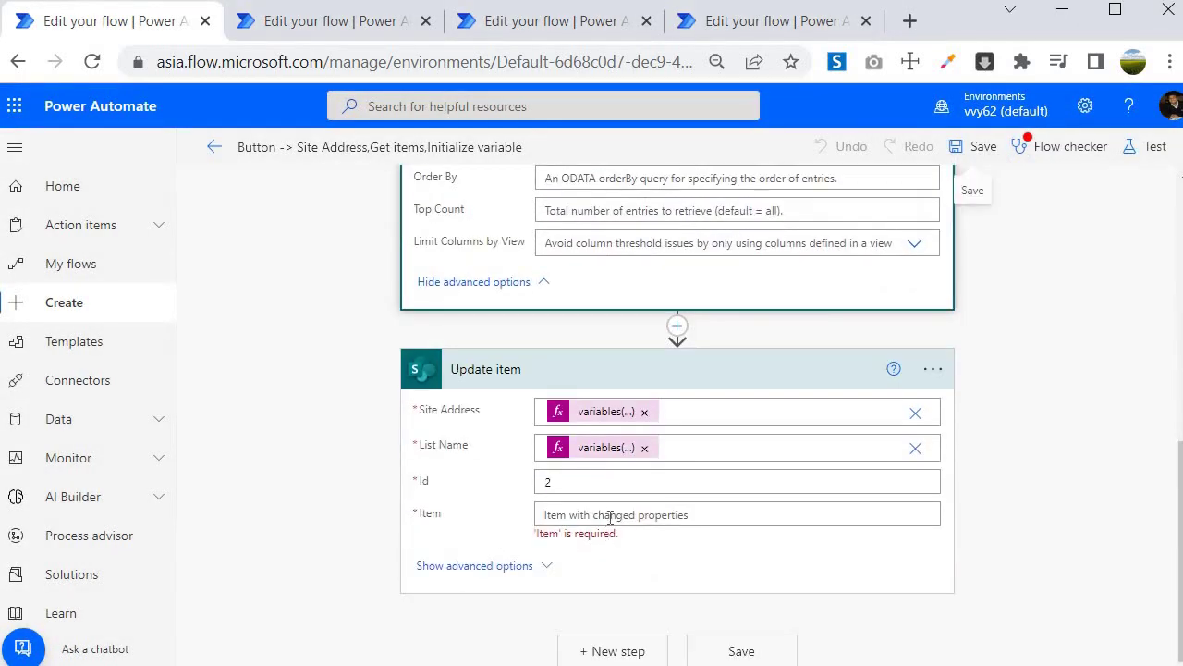
Fill in the Item of Update item as a JSON object with "Title" : "Tech Support".
left_click(609, 515)
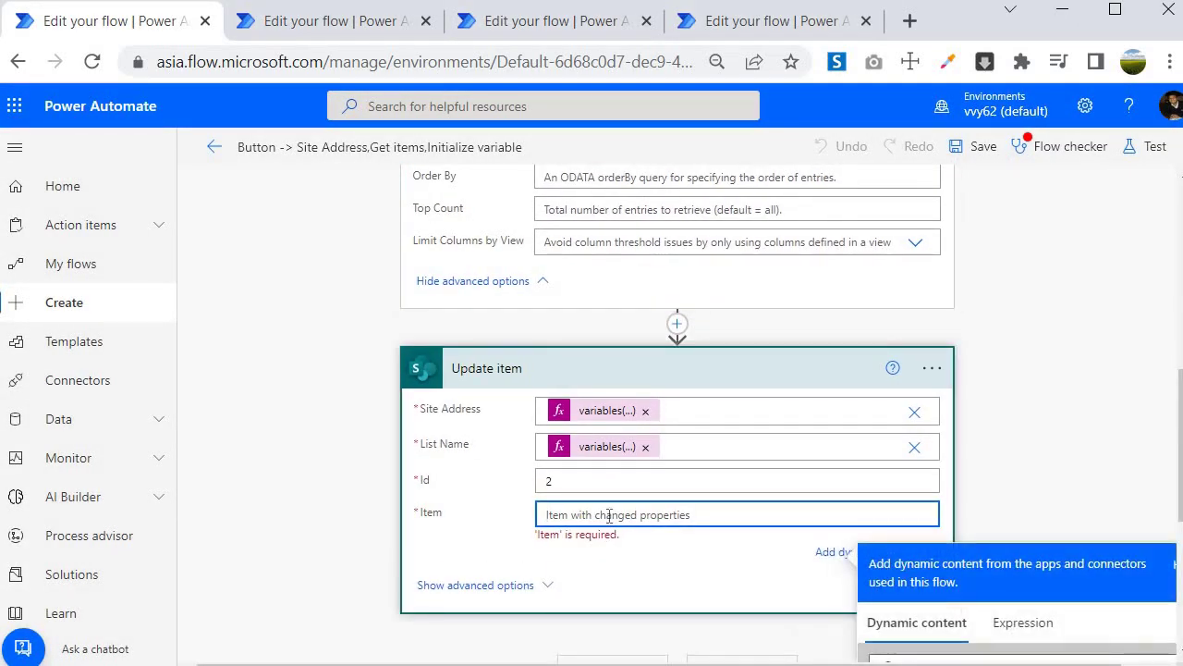
type("{}")
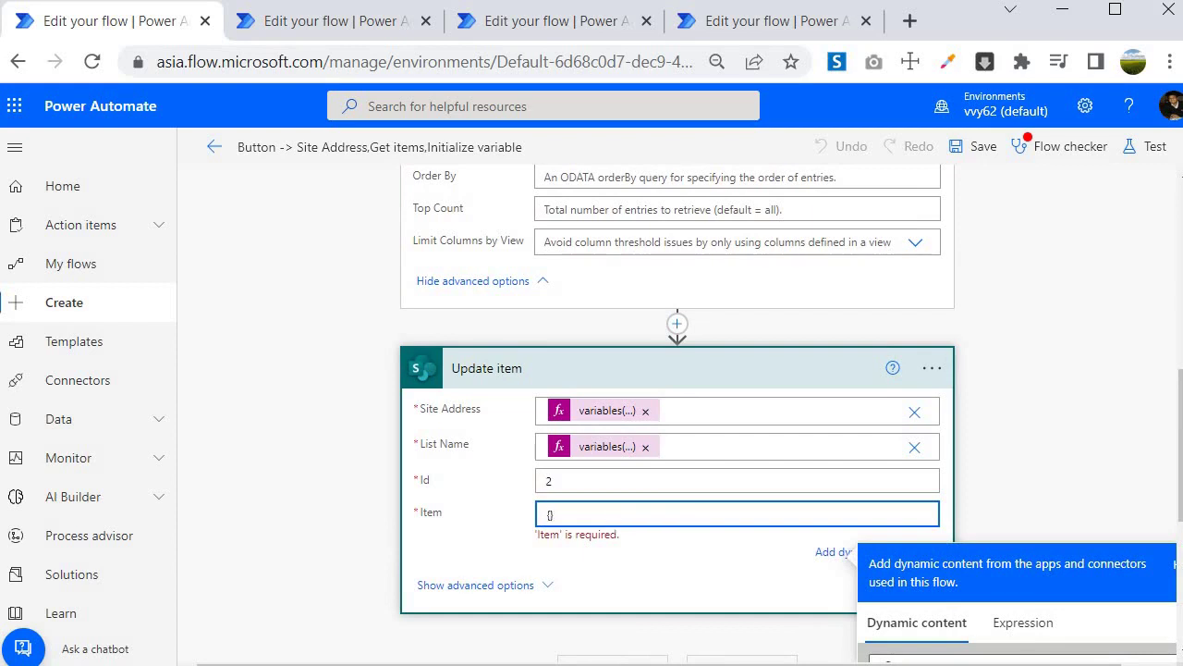
left_click(518, 489)
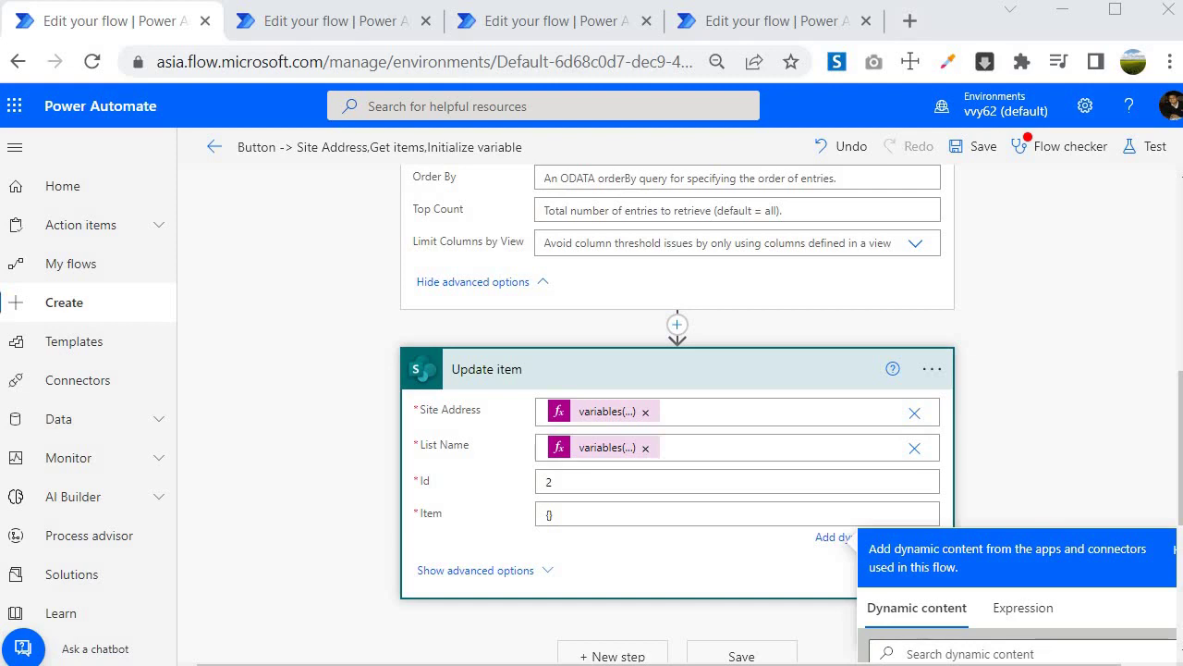
key("alt+Tab")
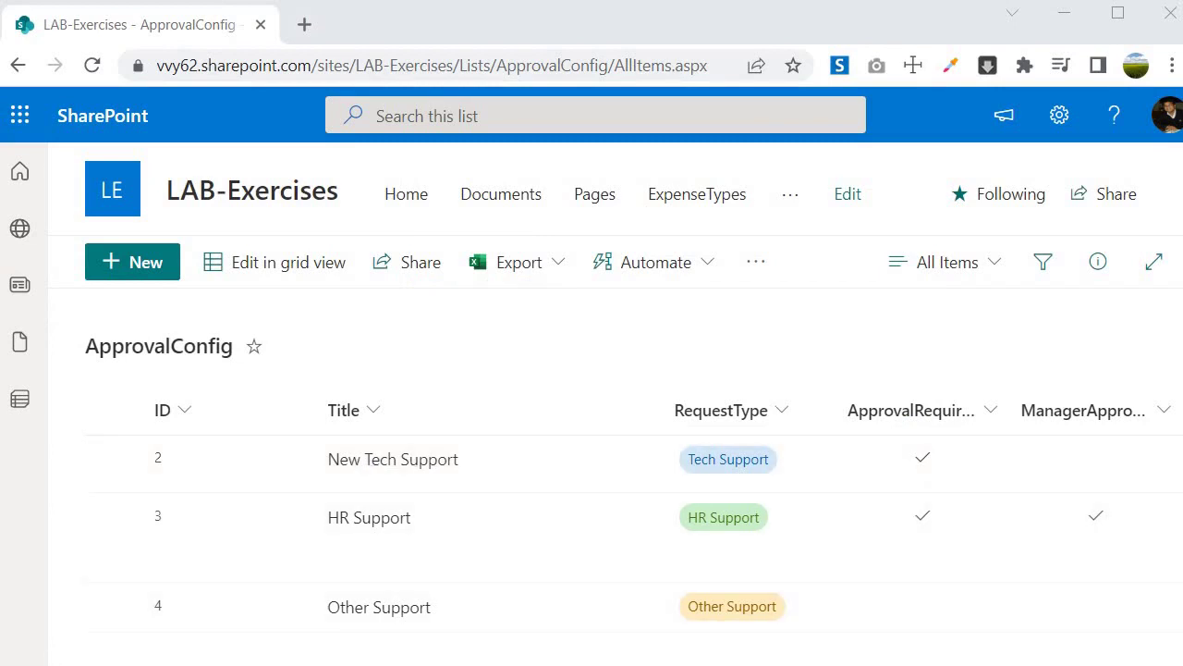
key("alt+Tab")
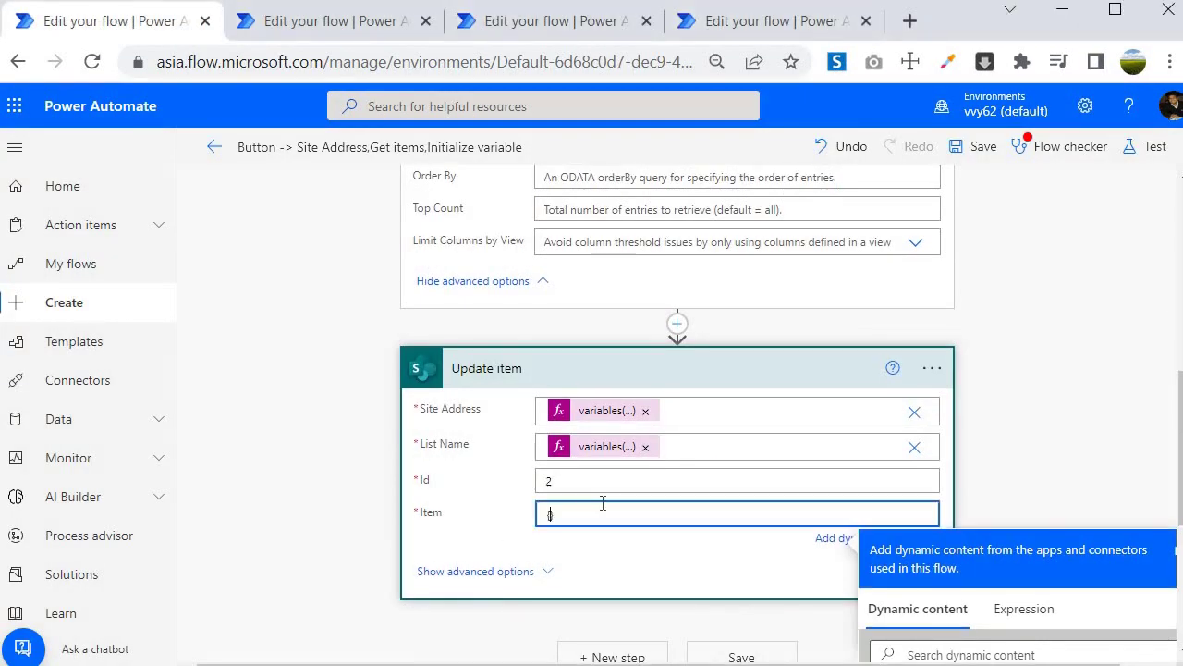
key("Return")
key("Return")
key("Up")
type("\"Title\"")
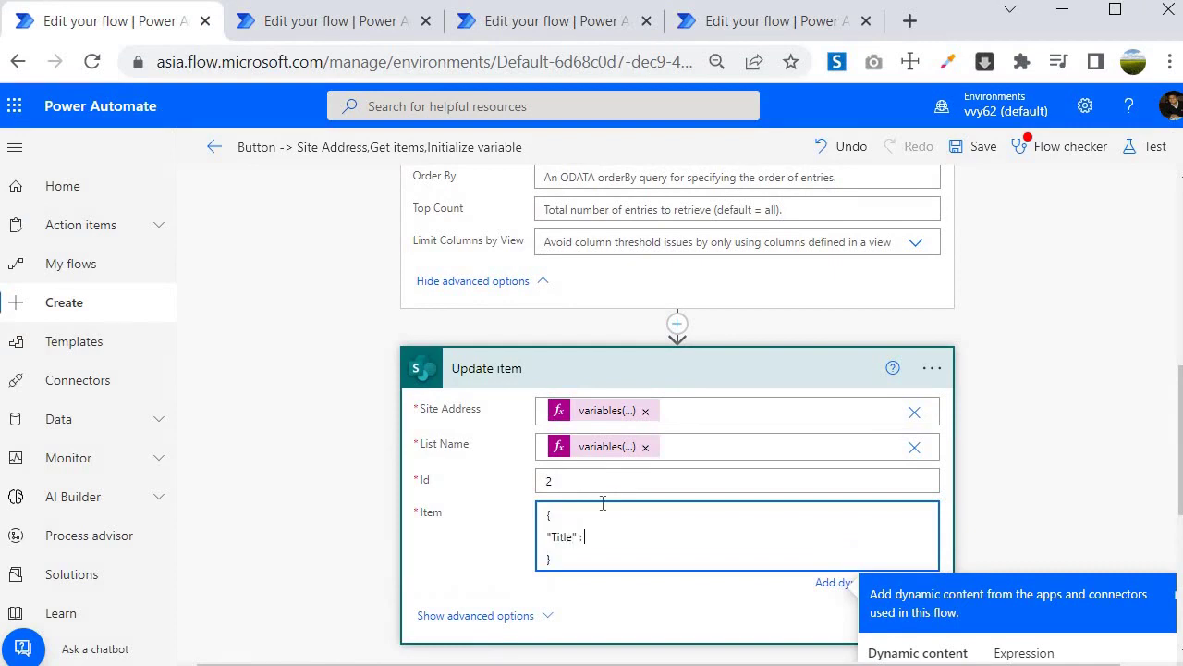
type(" : \"Tech Support\"")
Save the flow, dismiss the flow checker and test-run the flow.
left_click(983, 146)
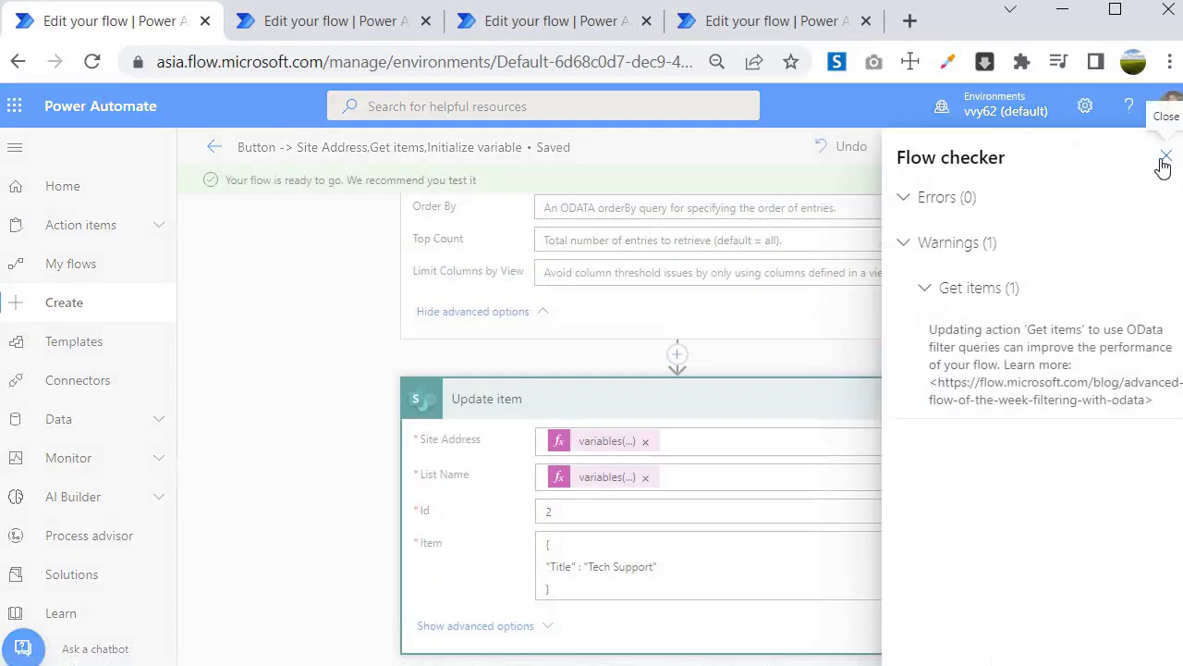
left_click(1165, 162)
left_click(1156, 151)
left_click(931, 647)
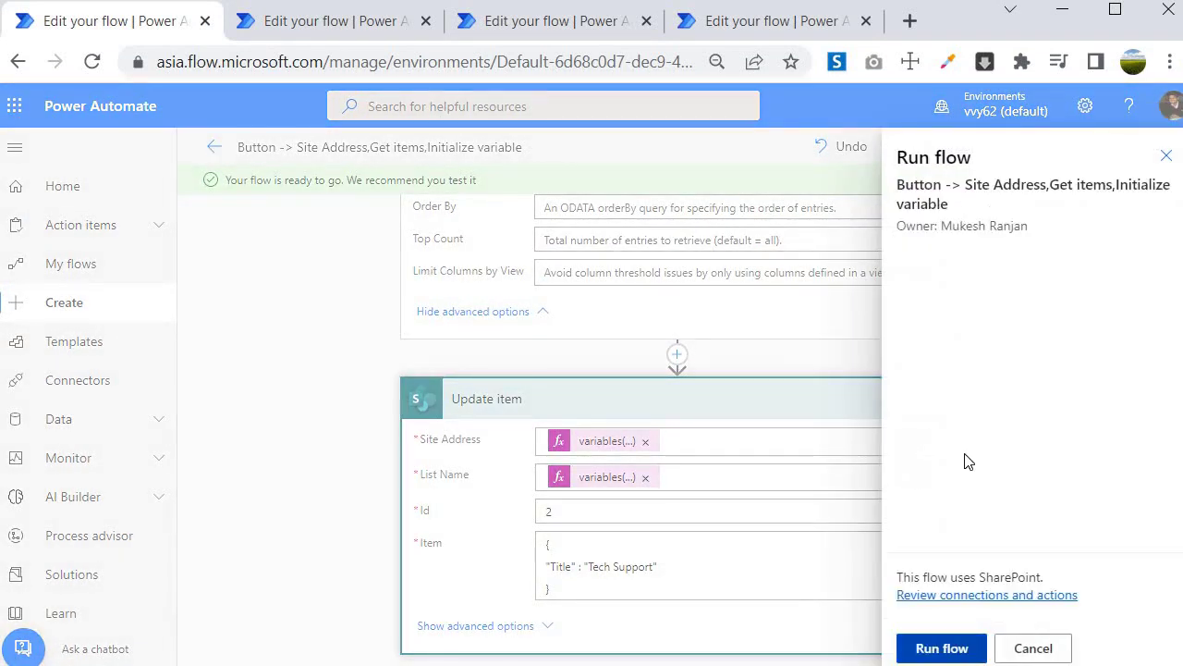
left_click(937, 647)
left_click(934, 649)
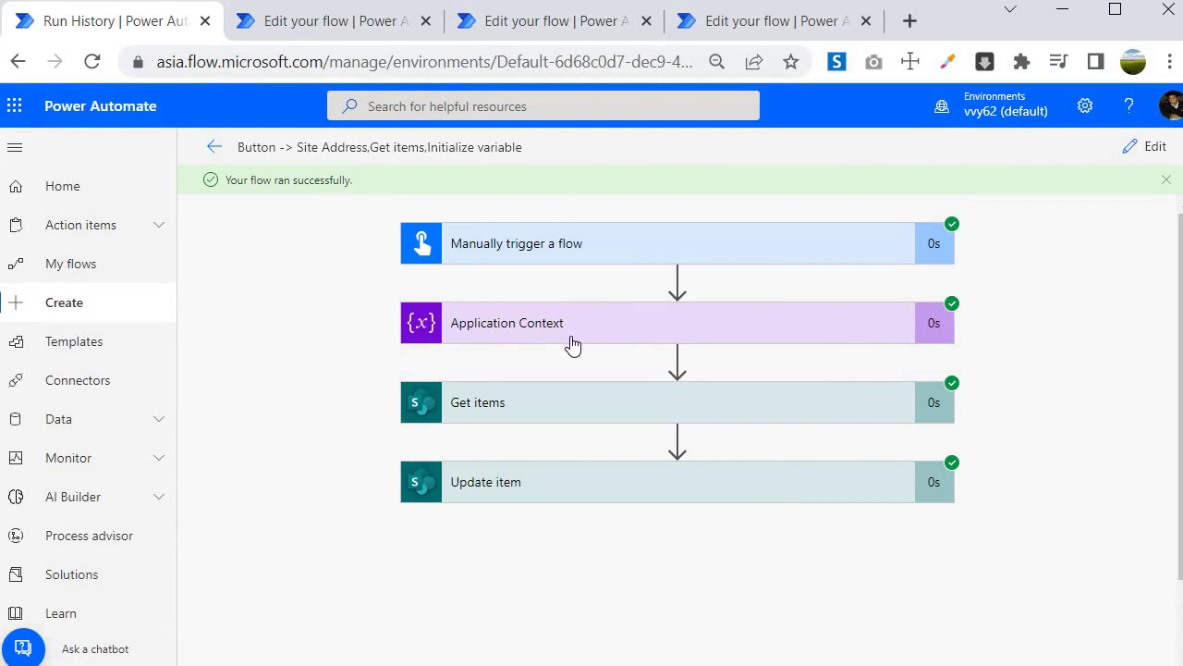
Inspect the run details of Get items and Update item, compare the SharePoint list, and reopen the flow for editing.
left_click(490, 402)
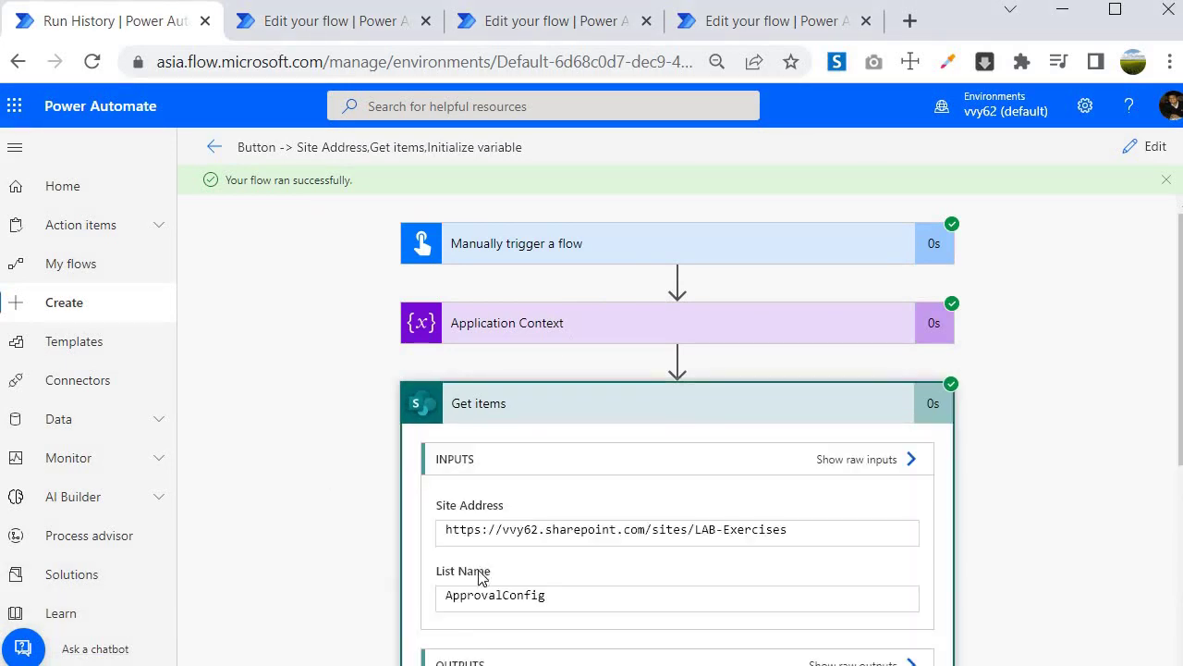
scroll(472, 378, "down", 3)
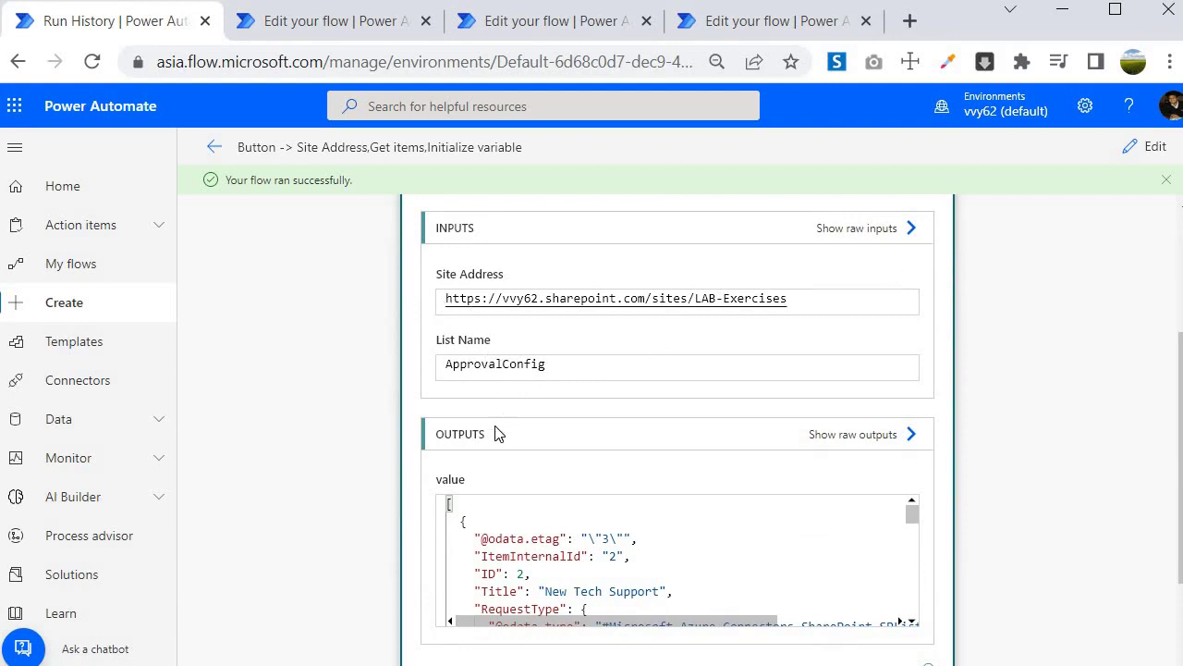
scroll(491, 430, "down", 2)
left_click(521, 602)
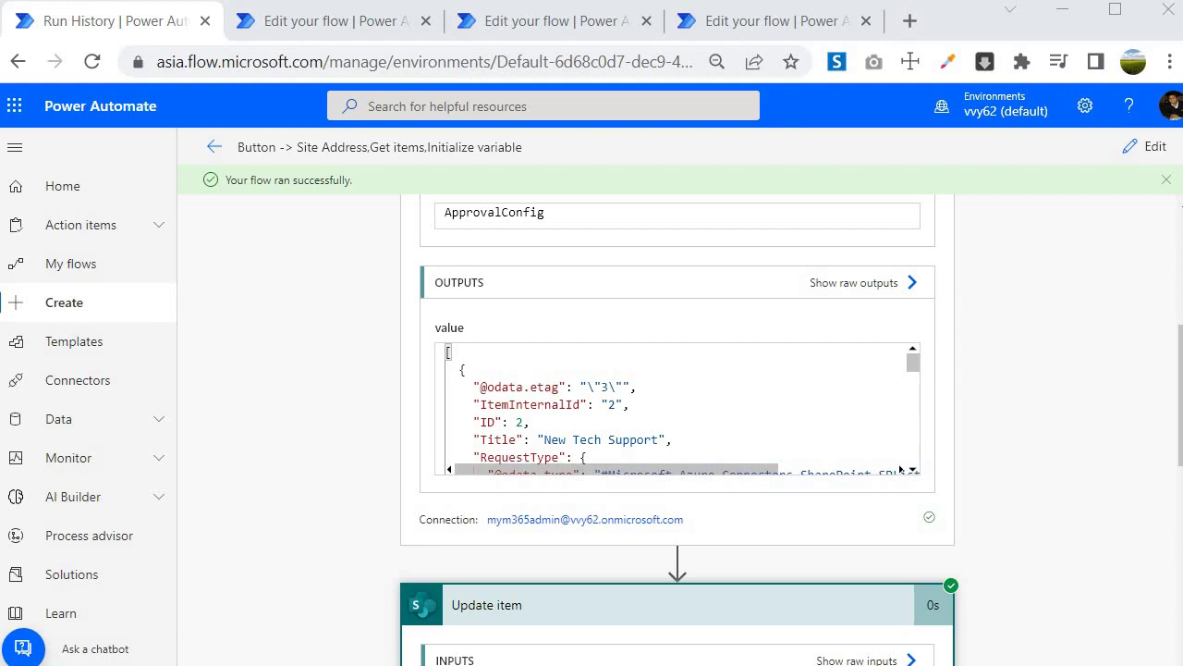
key("alt+Tab")
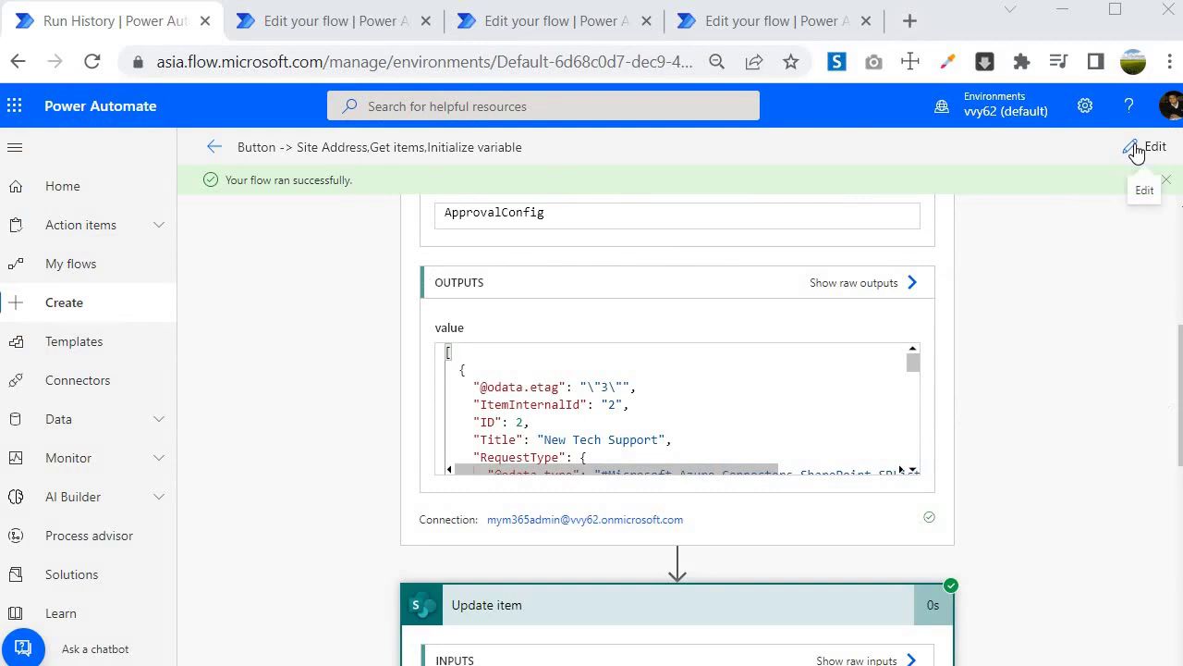
left_click(1137, 152)
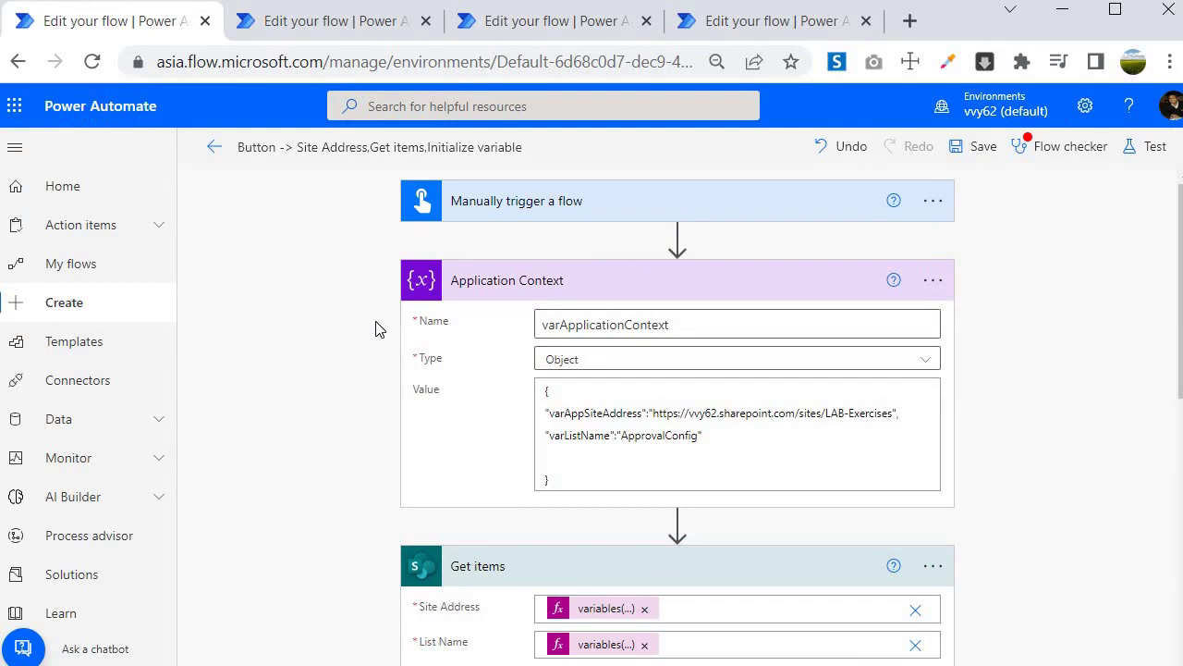
Examine the object properties stored by Initialize variable Application Context in the Create Project Schema flow.
left_click(314, 25)
scroll(416, 490, "down", 2)
scroll(475, 475, "up", 2)
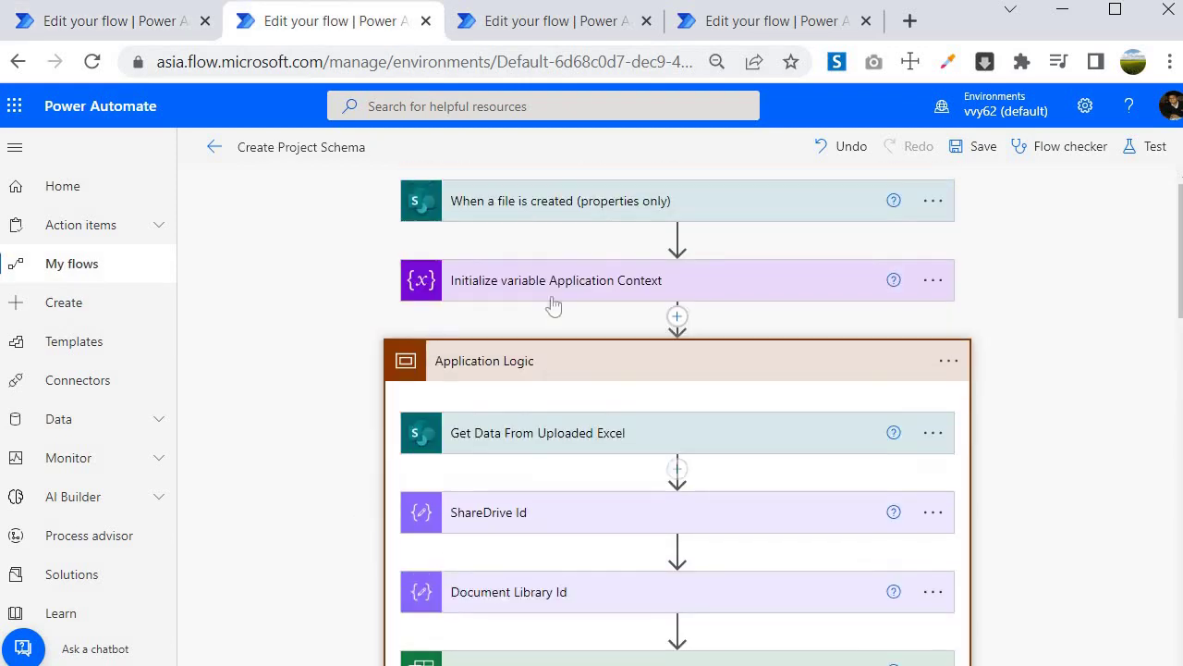
left_click(523, 294)
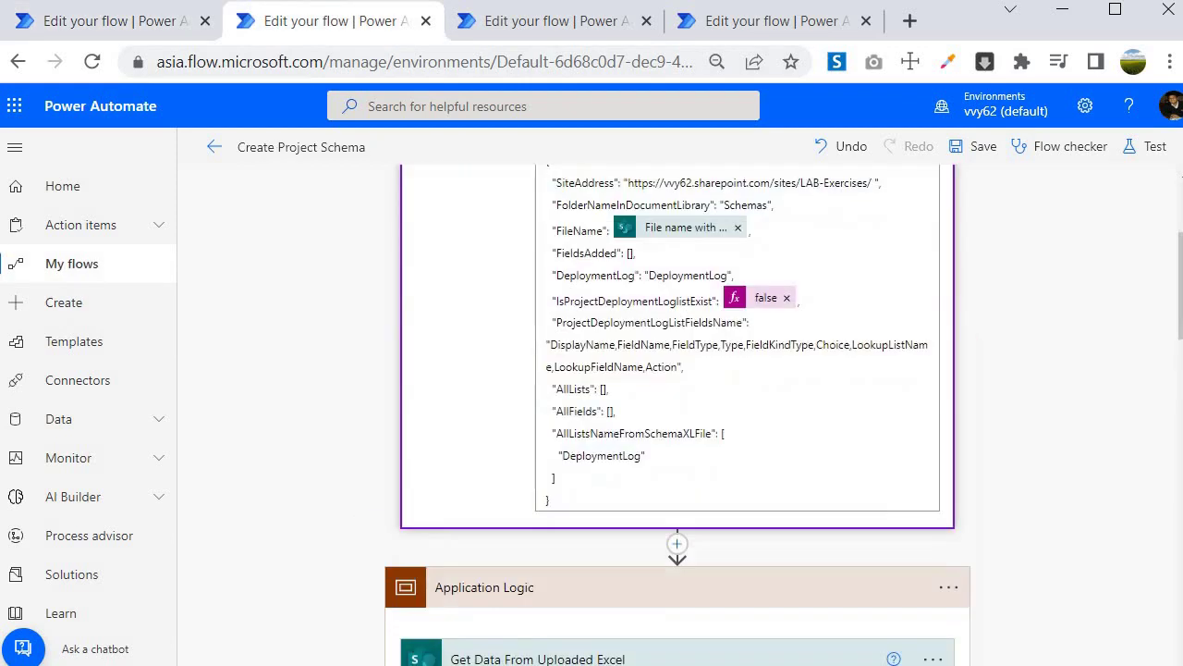
left_click(554, 301)
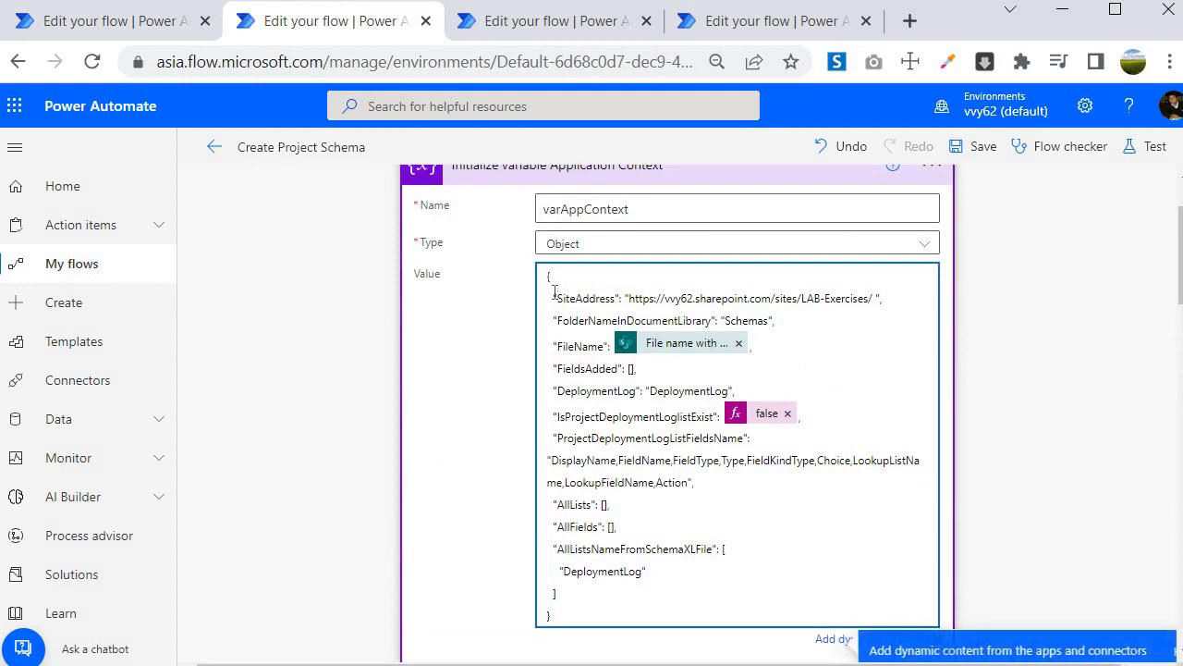
left_click_drag(555, 302, 638, 593)
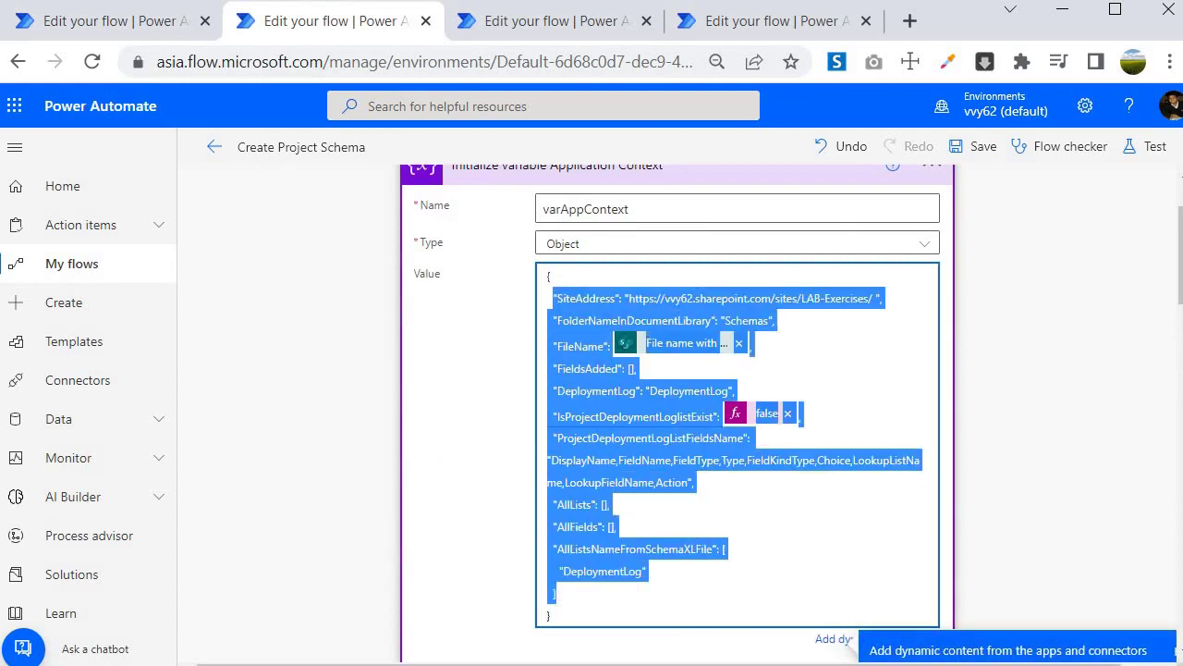
key("alt+Tab")
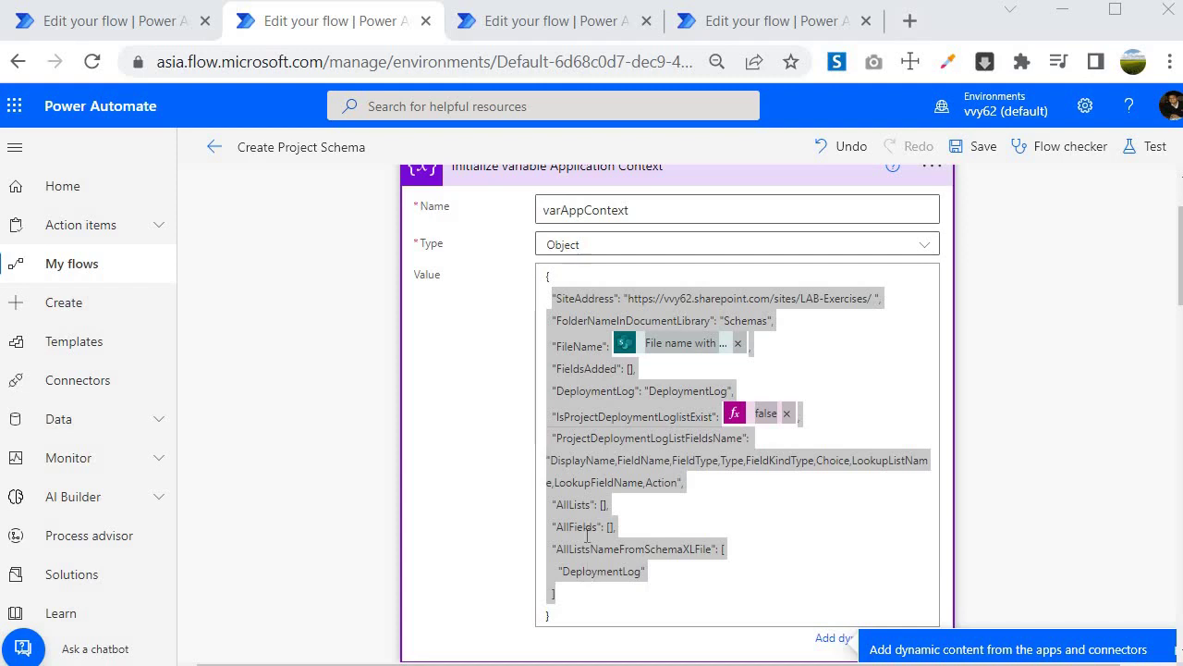
Highlight the FieldsAdded key and its empty array in the Value of varAppContext.
left_click(586, 567)
double_click(617, 368)
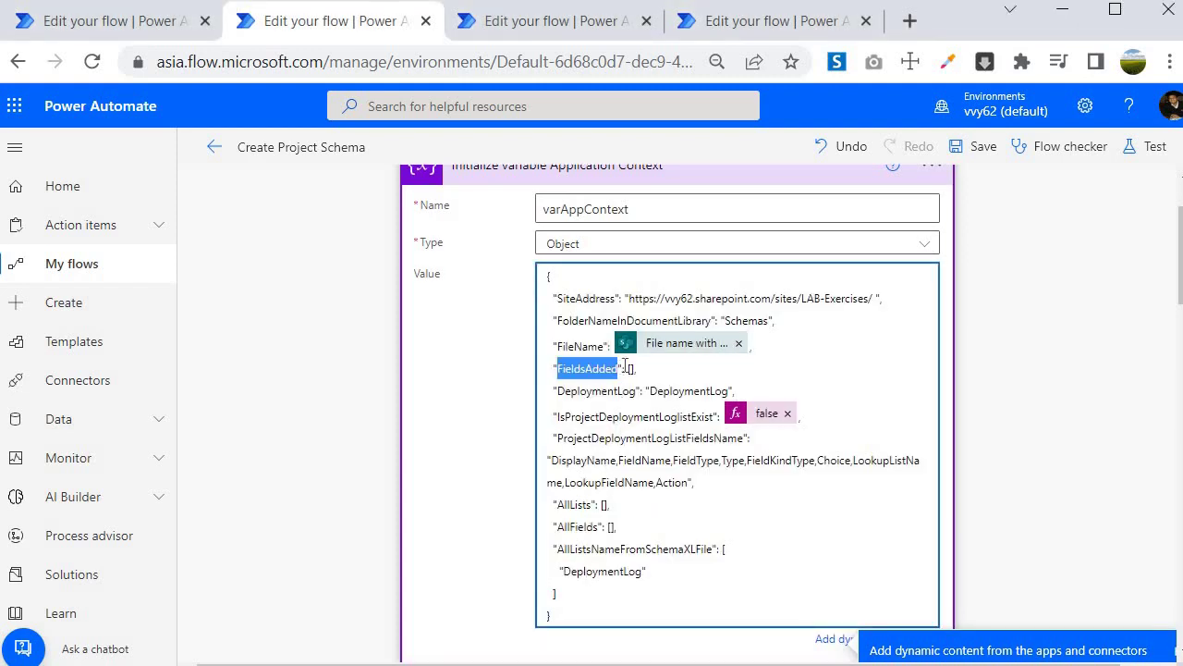
left_click(633, 368)
key("shift+Left")
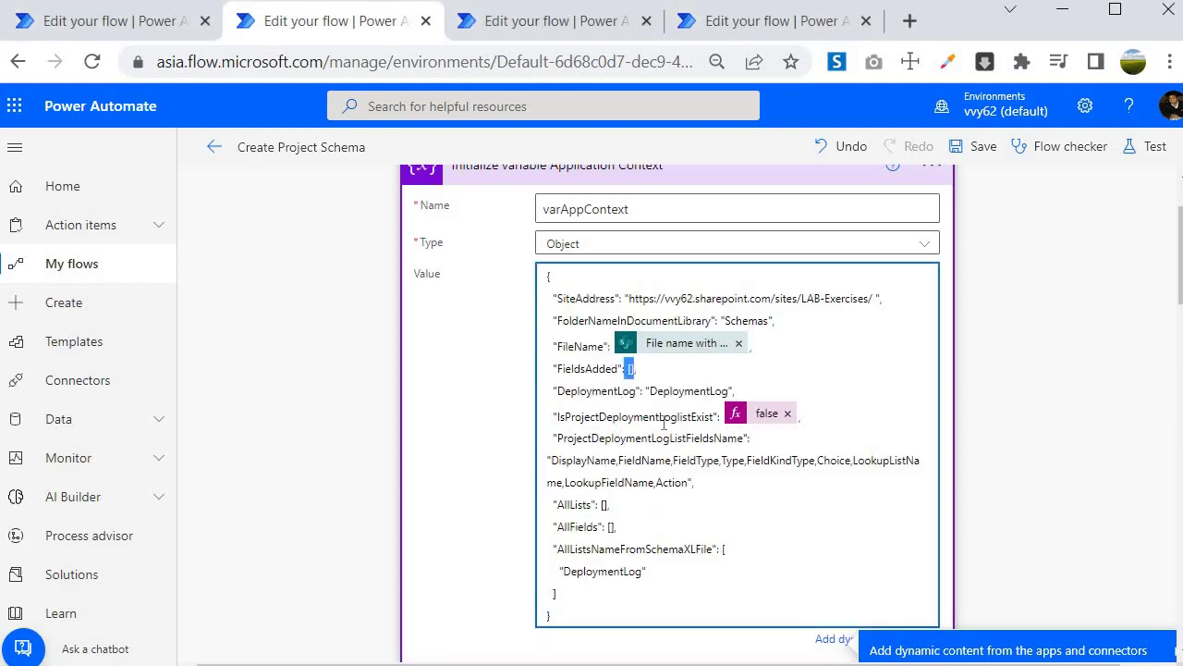
Highlight the AllLists and AllListsNameFromSchemaXLFile keys and the latter's DeploymentLog entry in the Value of varAppContext.
left_click(644, 417)
double_click(560, 504)
double_click(591, 551)
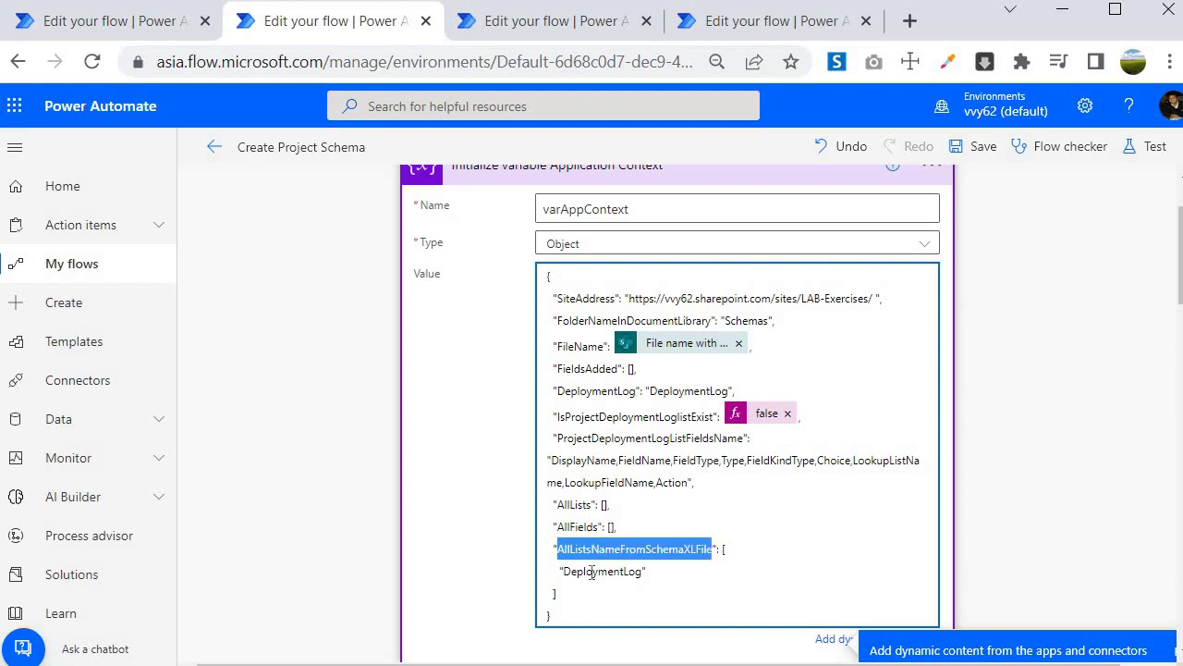
double_click(591, 572)
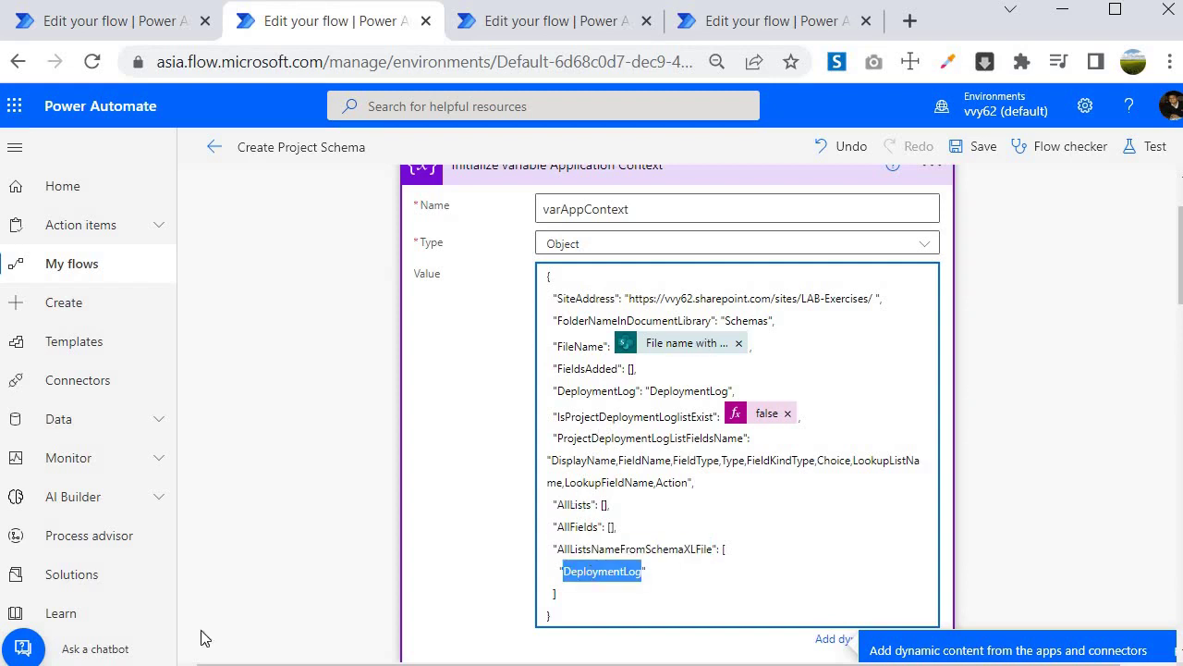
Review the actions in the Application Logic scope and expand Get Schema worksheets to inspect its Location, Document Library and File inputs.
scroll(433, 441, "up", 2)
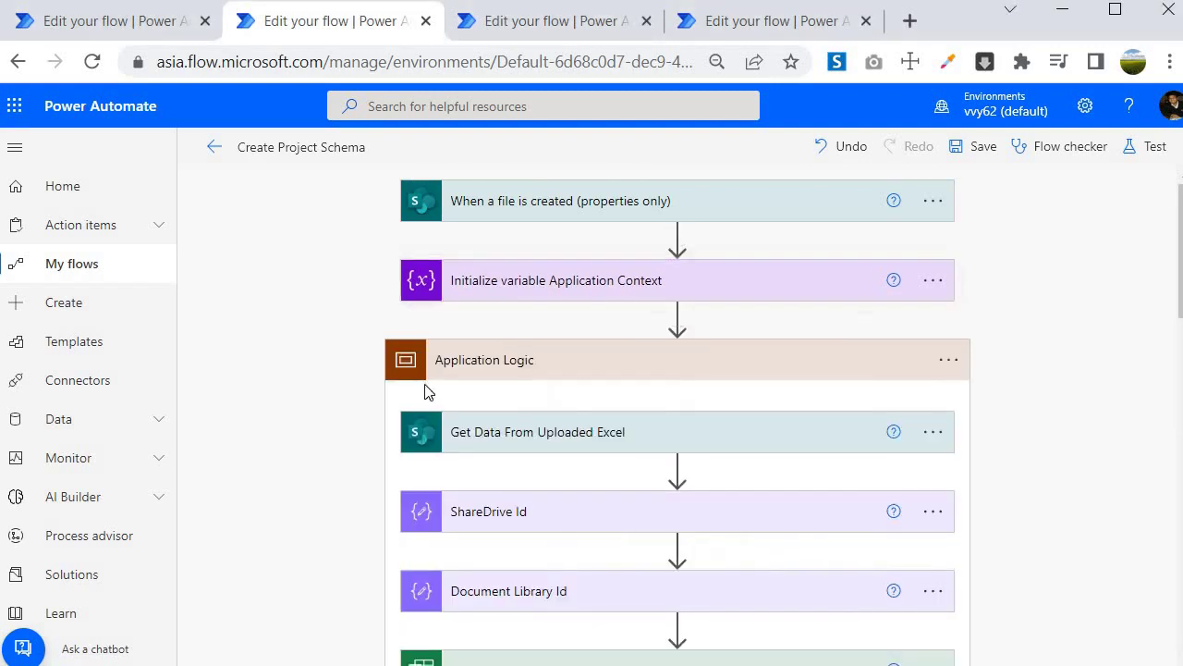
scroll(423, 388, "down", 3)
scroll(531, 412, "up", 3)
scroll(353, 518, "down", 3)
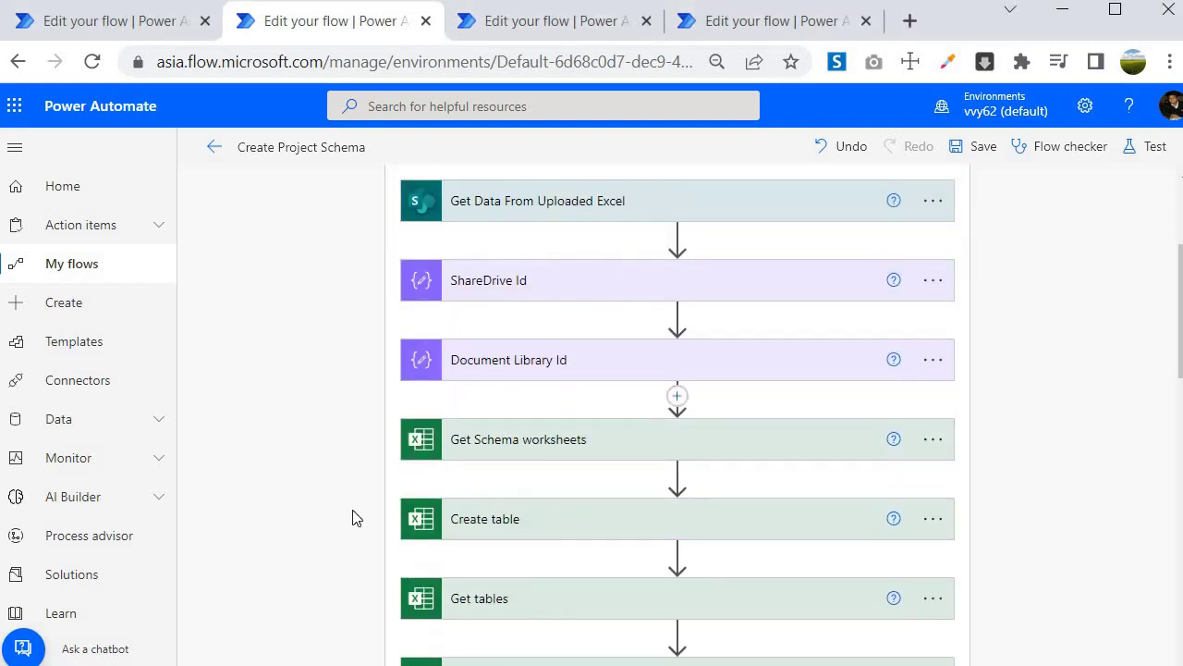
left_click(537, 453)
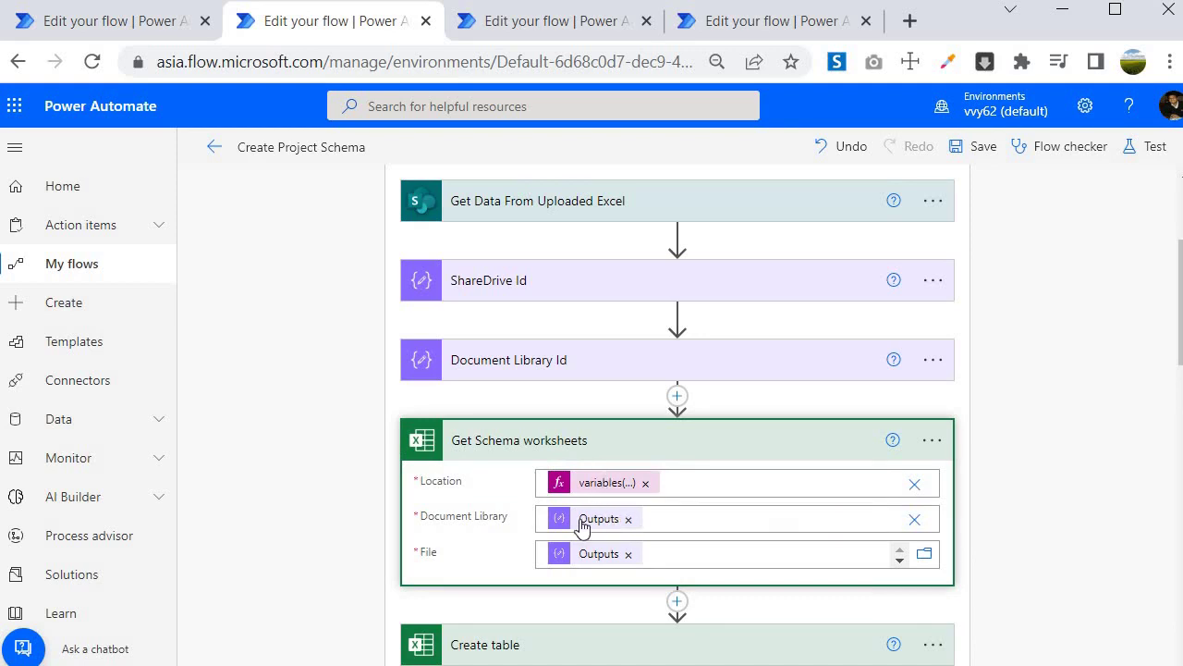
scroll(581, 528, "up", 3)
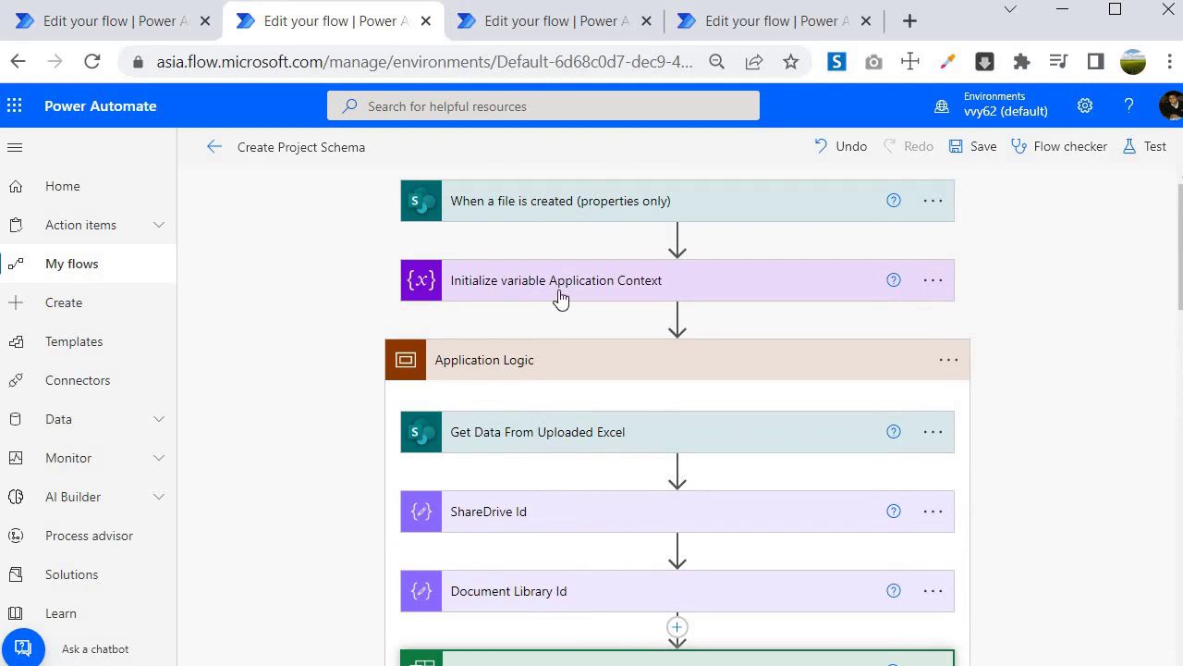
Expand the Create table and Get tables actions to inspect the variable expression in their Location inputs.
scroll(462, 389, "down", 5)
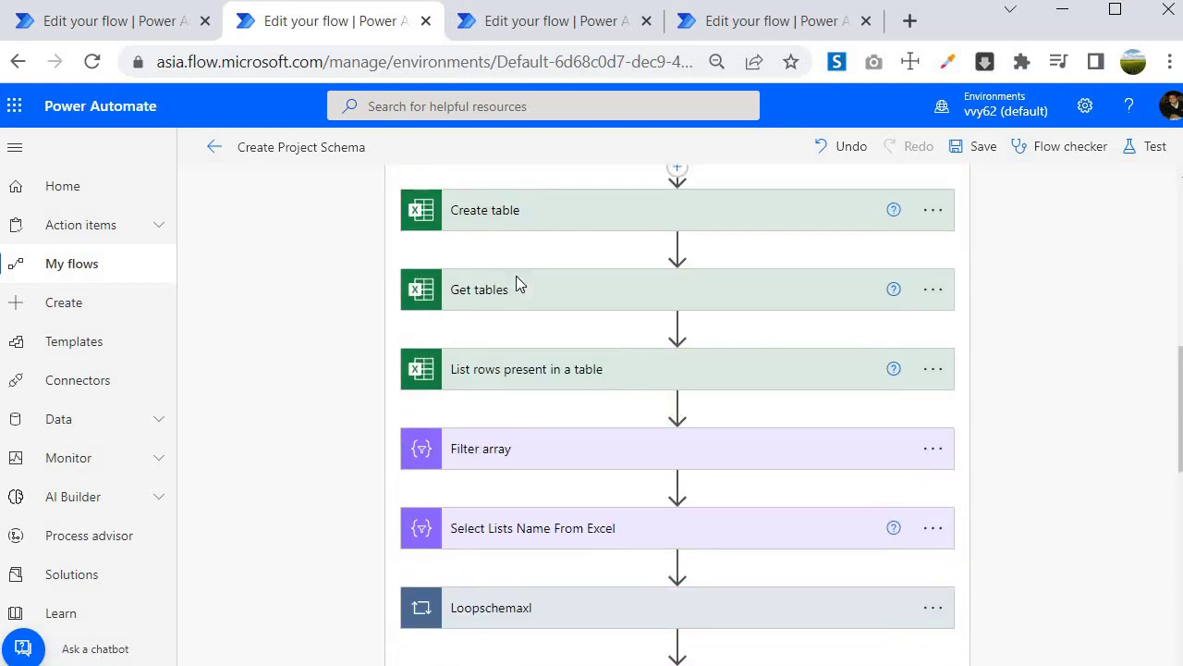
left_click(513, 309)
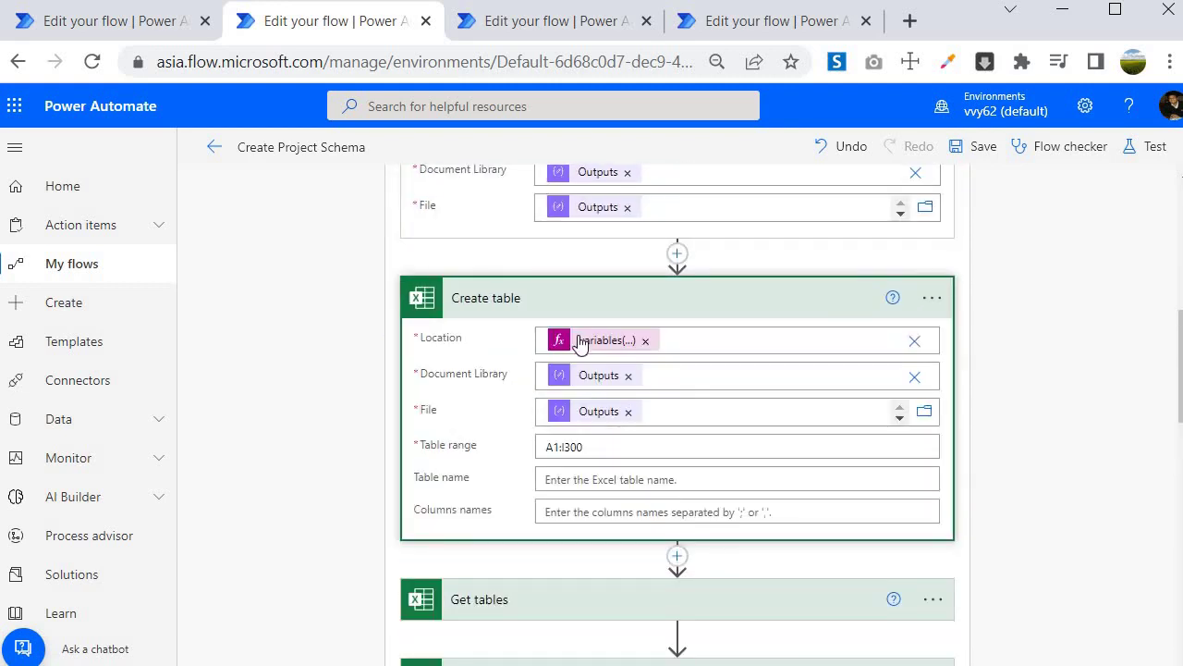
scroll(569, 351, "down", 1)
scroll(515, 382, "down", 3)
scroll(510, 370, "up", 2)
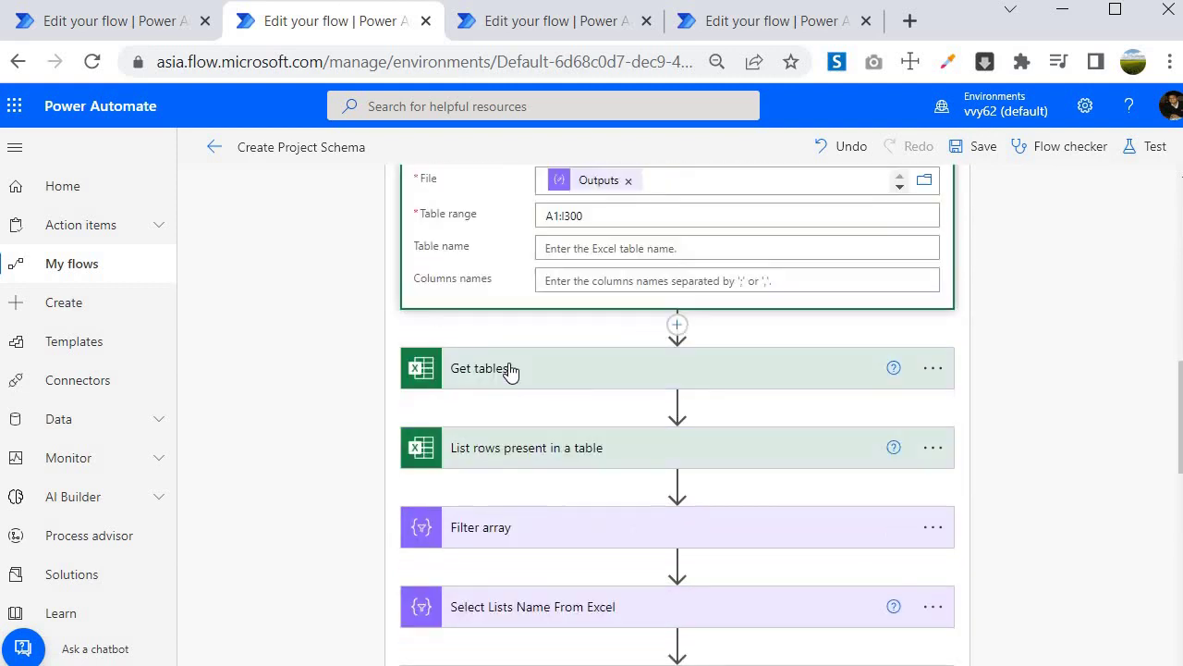
left_click(511, 371)
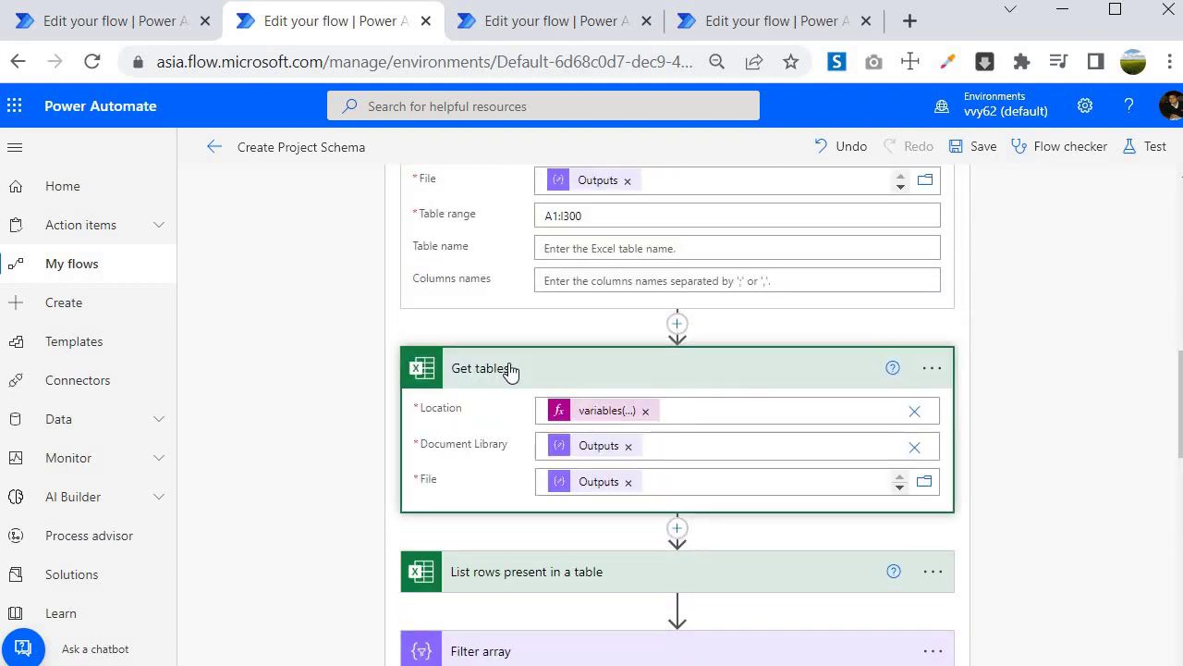